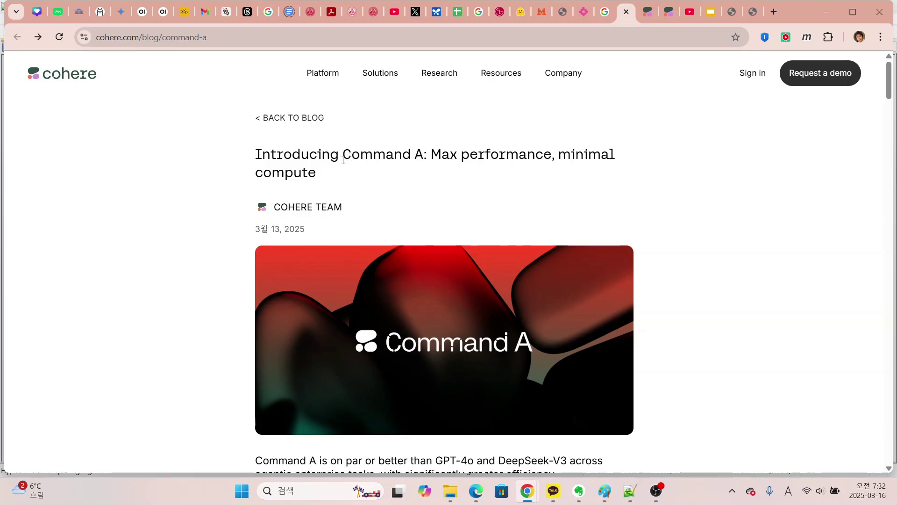
- Highlight the title of the Command A blog post, clear the selection, and translate the page into Korean
{"action": "left_click_drag", "start_coordinate": [344, 155], "coordinate": [500, 192]}
{"action": "left_click", "coordinate": [583, 201]}
{"action": "right_click", "coordinate": [605, 187]}
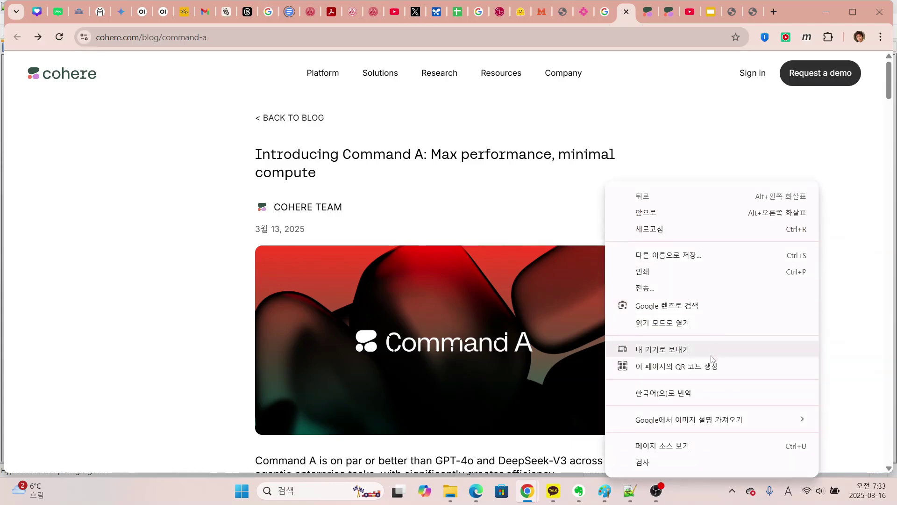
{"action": "left_click", "coordinate": [684, 399]}
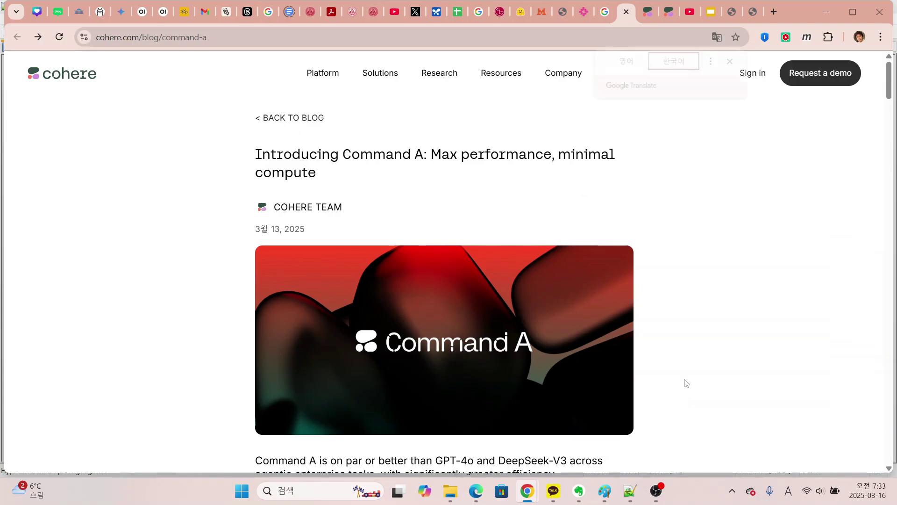
- Read the summary below the hero image, highlighting its comparison of Command A with GPT-4o and DeepSeek-V3
{"action": "scroll", "coordinate": [683, 275], "scroll_direction": "down", "scroll_amount": 3}
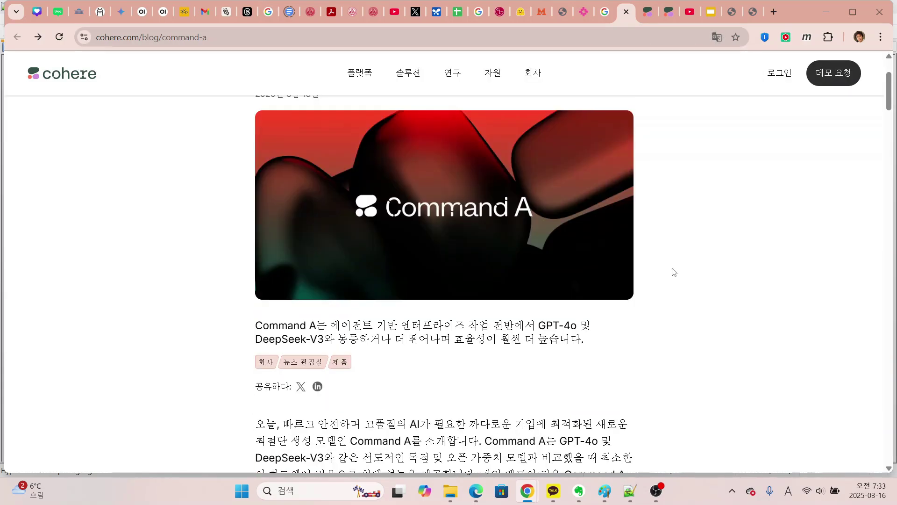
{"action": "left_click_drag", "start_coordinate": [394, 324], "coordinate": [488, 325]}
{"action": "left_click", "coordinate": [475, 360]}
{"action": "scroll", "coordinate": [439, 351], "scroll_direction": "down", "scroll_amount": 1}
{"action": "left_click_drag", "start_coordinate": [256, 267], "coordinate": [538, 267]}
{"action": "left_click", "coordinate": [407, 268]}
{"action": "left_click", "coordinate": [580, 285]}
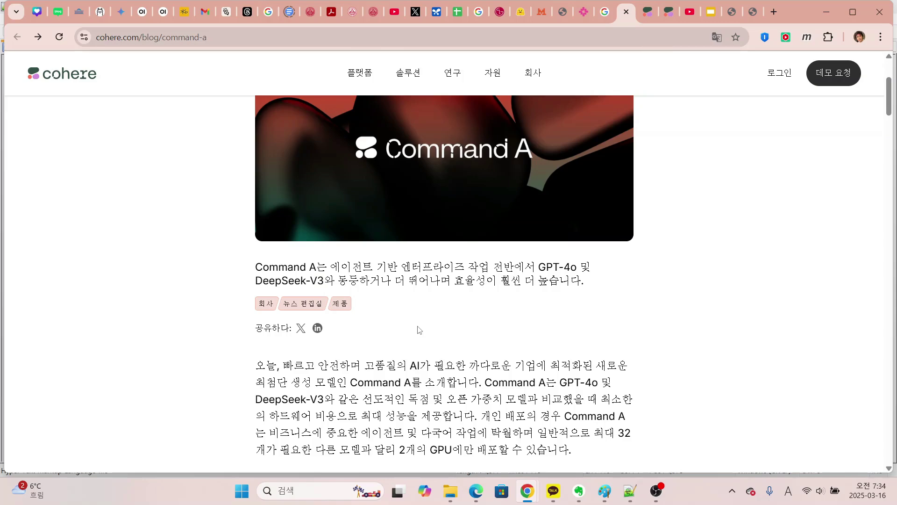
- Highlight the introduction's passages on minimal hardware cost, agentic and multilingual tasks, and deployment on two GPUs
{"action": "scroll", "coordinate": [514, 292], "scroll_direction": "down", "scroll_amount": 4}
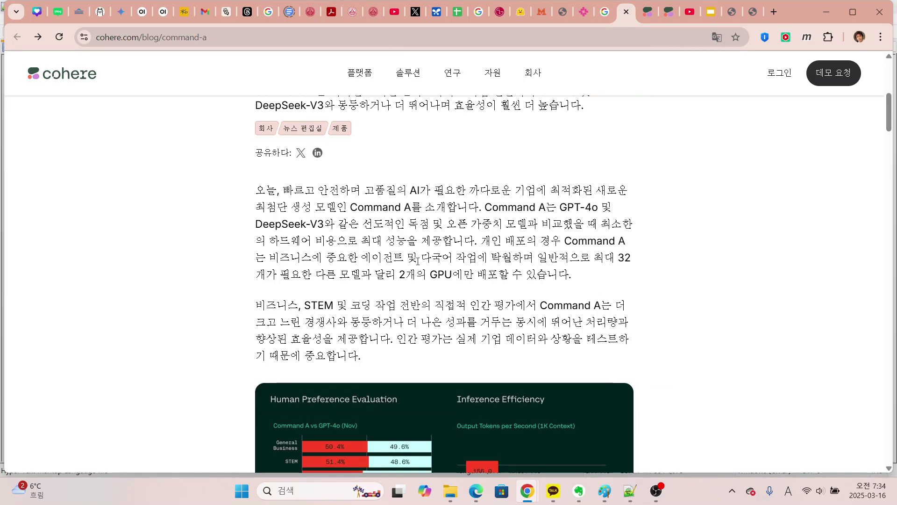
{"action": "left_click_drag", "start_coordinate": [600, 223], "coordinate": [456, 242]}
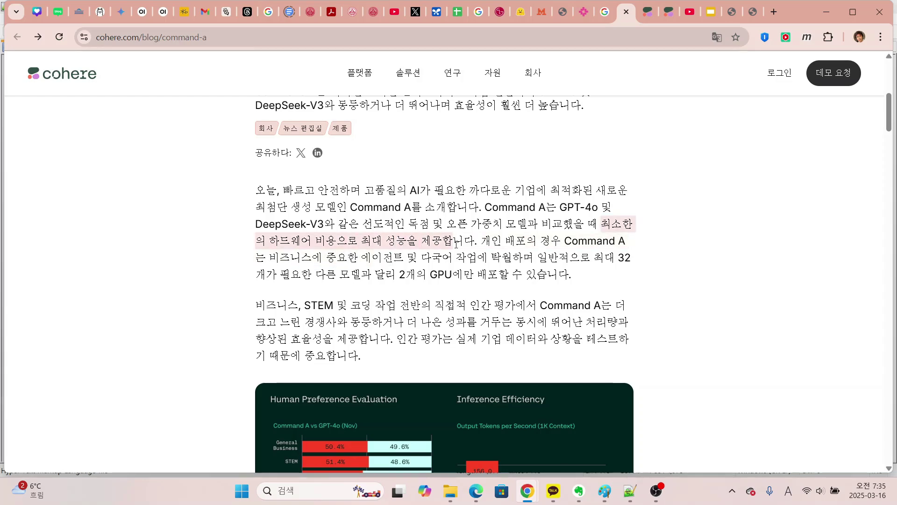
{"action": "left_click", "coordinate": [734, 273]}
{"action": "left_click_drag", "start_coordinate": [362, 257], "coordinate": [515, 258]}
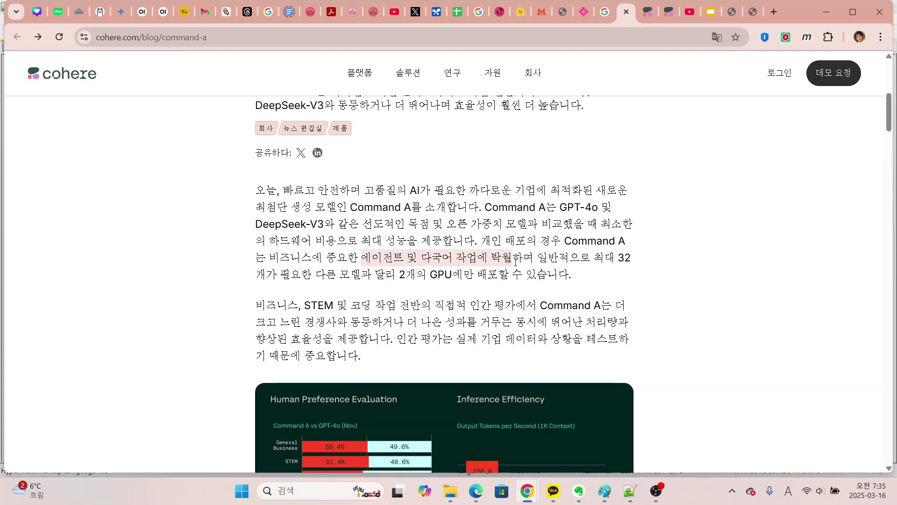
{"action": "left_click", "coordinate": [556, 259]}
{"action": "left_click_drag", "start_coordinate": [620, 257], "coordinate": [479, 284]}
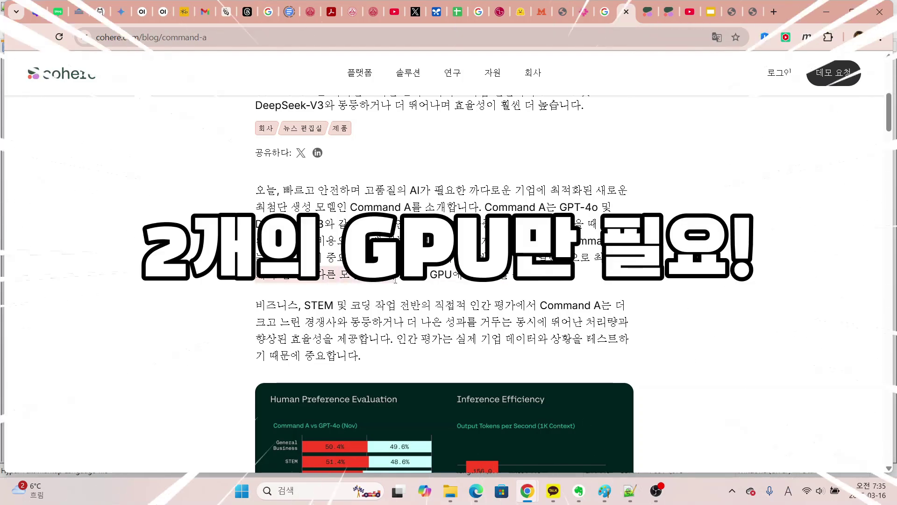
{"action": "left_click", "coordinate": [699, 281]}
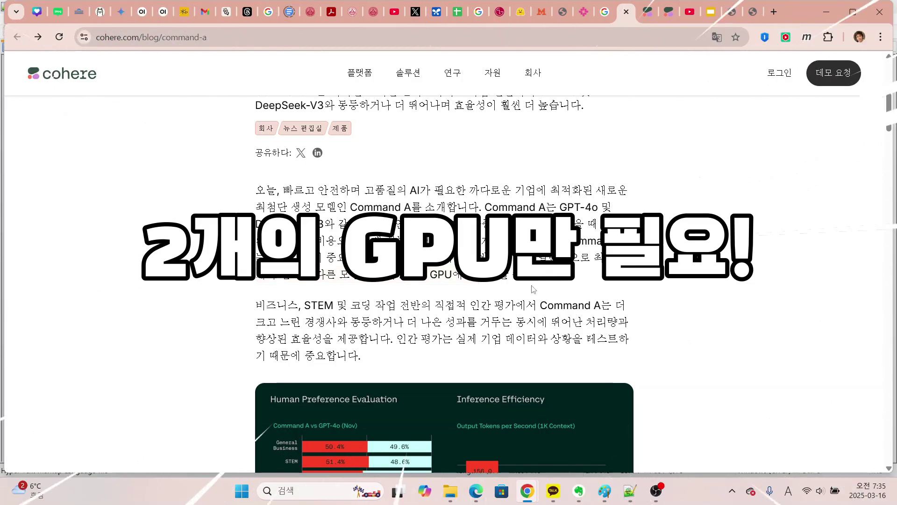
- Highlight the opening of the paragraph on human evaluations across business, STEM and coding tasks
{"action": "scroll", "coordinate": [699, 281], "scroll_direction": "down", "scroll_amount": 3}
{"action": "left_click_drag", "start_coordinate": [256, 131], "coordinate": [491, 131]}
{"action": "left_click", "coordinate": [543, 159]}
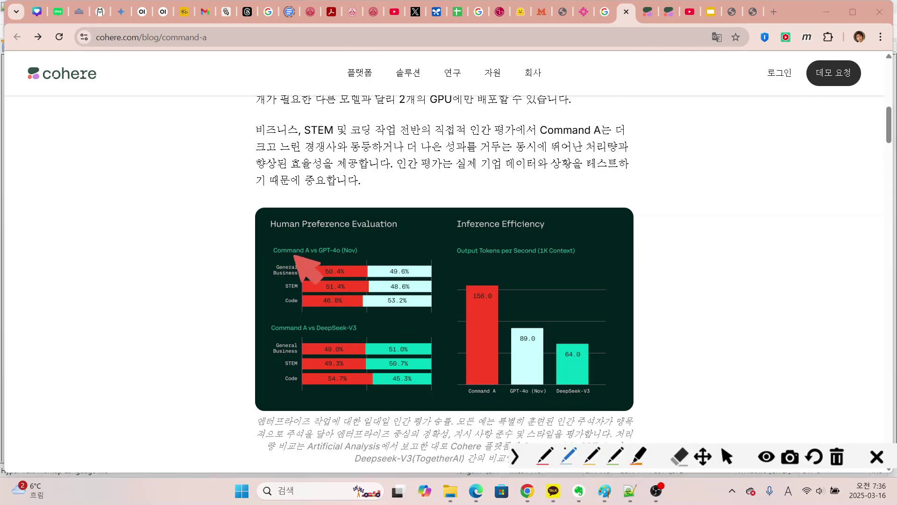
- Underline in blue the Command A comparison titles and their General Business, STEM and Code labels in the Human Preference Evaluation charts, circling V3
{"action": "left_click_drag", "start_coordinate": [274, 255], "coordinate": [338, 254]}
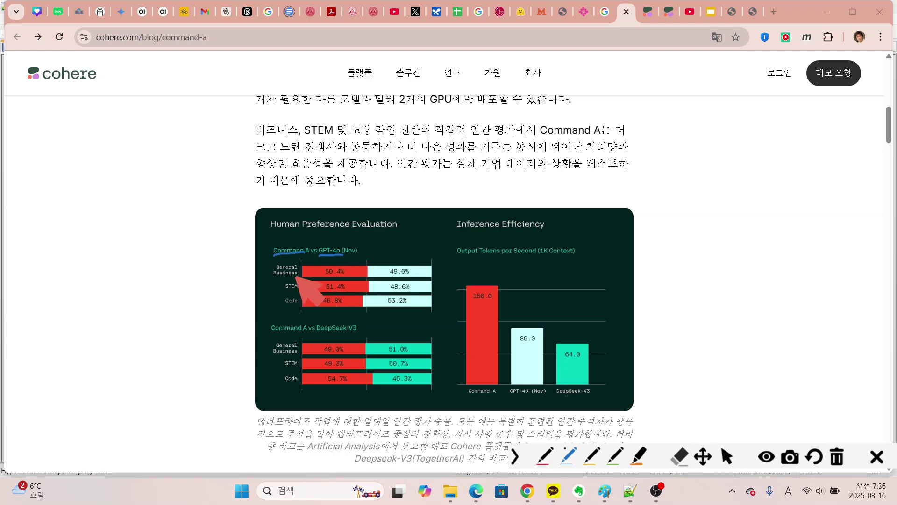
{"action": "mouse_move", "coordinate": [271, 276]}
{"action": "left_mouse_down"}
{"action": "mouse_move", "coordinate": [293, 289]}
{"action": "mouse_move", "coordinate": [291, 305]}
{"action": "left_mouse_up"}
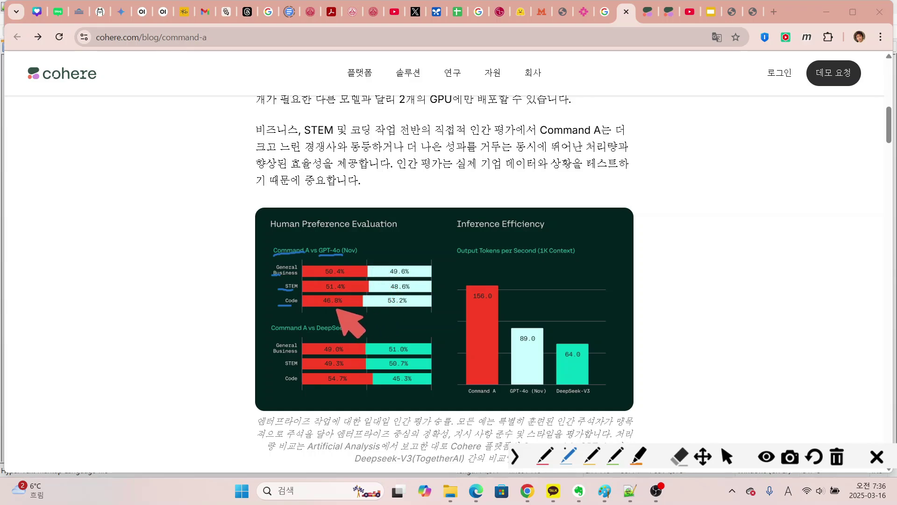
{"action": "left_click_drag", "start_coordinate": [277, 334], "coordinate": [355, 330]}
{"action": "mouse_move", "coordinate": [275, 357]}
{"action": "left_mouse_down"}
{"action": "mouse_move", "coordinate": [296, 368]}
{"action": "mouse_move", "coordinate": [297, 386]}
{"action": "left_mouse_up"}
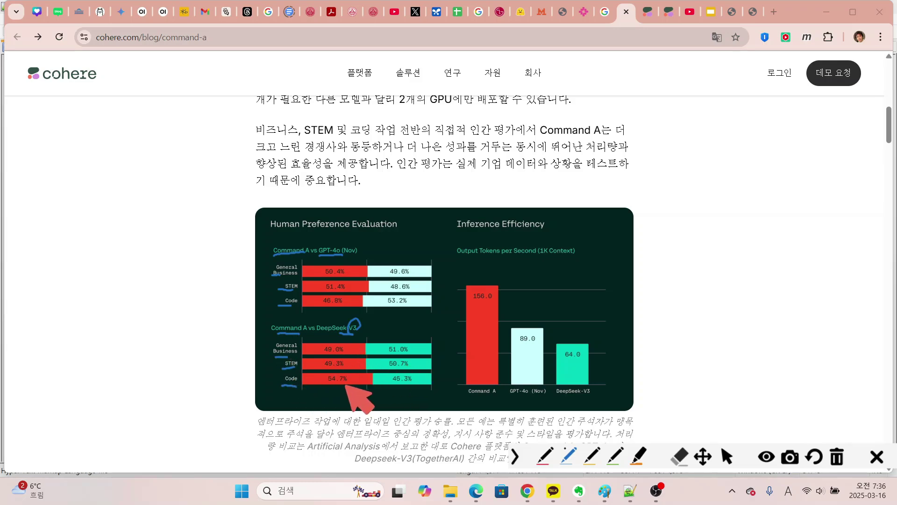
- Underline the Inference Efficiency heading and Output Tokens per Second subtitle, and draw a check mark near the Command A bar
{"action": "left_click_drag", "start_coordinate": [458, 230], "coordinate": [553, 228]}
{"action": "left_click_drag", "start_coordinate": [458, 256], "coordinate": [536, 256]}
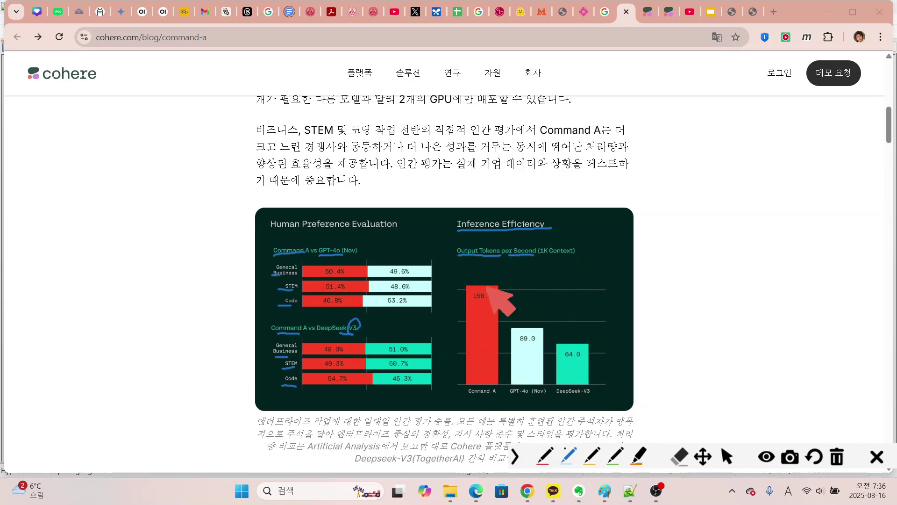
{"action": "left_click_drag", "start_coordinate": [509, 281], "coordinate": [539, 266]}
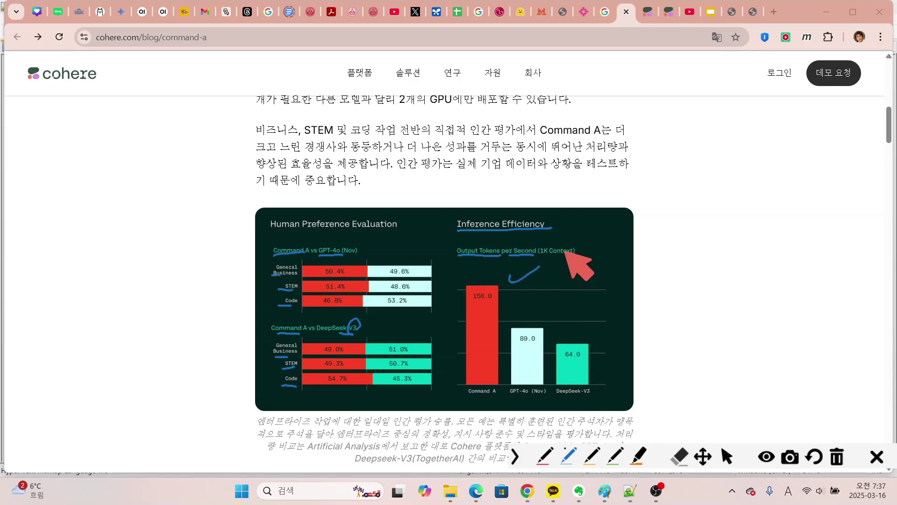
- On the Benchmarks chart, circle Academic, underline MMLU, MATH and IFEval, and tick Command A's MATH and IFEval bars in blue
{"action": "scroll", "coordinate": [608, 271], "scroll_direction": "down", "scroll_amount": 7}
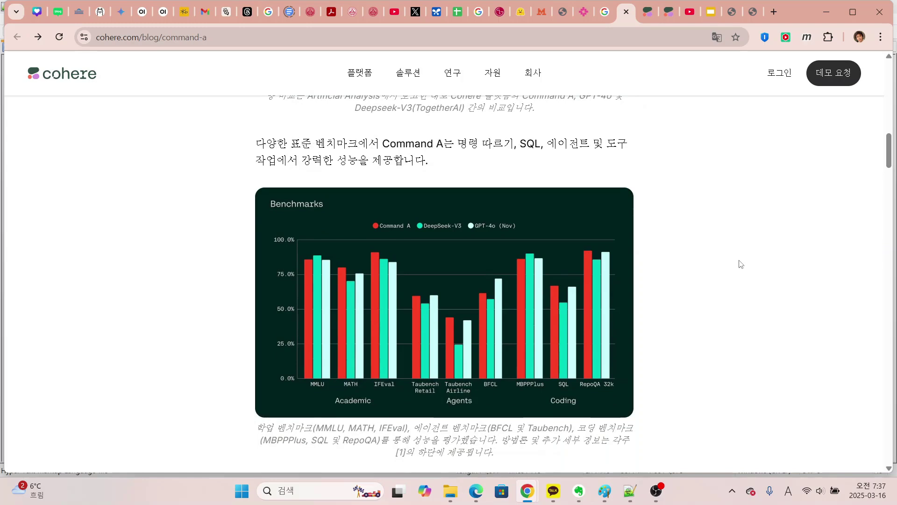
{"action": "key", "text": "ctrl+alt+g"}
{"action": "mouse_move", "coordinate": [303, 387]}
{"action": "left_mouse_down"}
{"action": "mouse_move", "coordinate": [396, 387]}
{"action": "mouse_move", "coordinate": [367, 408]}
{"action": "mouse_move", "coordinate": [337, 410]}
{"action": "mouse_move", "coordinate": [376, 393]}
{"action": "left_mouse_up"}
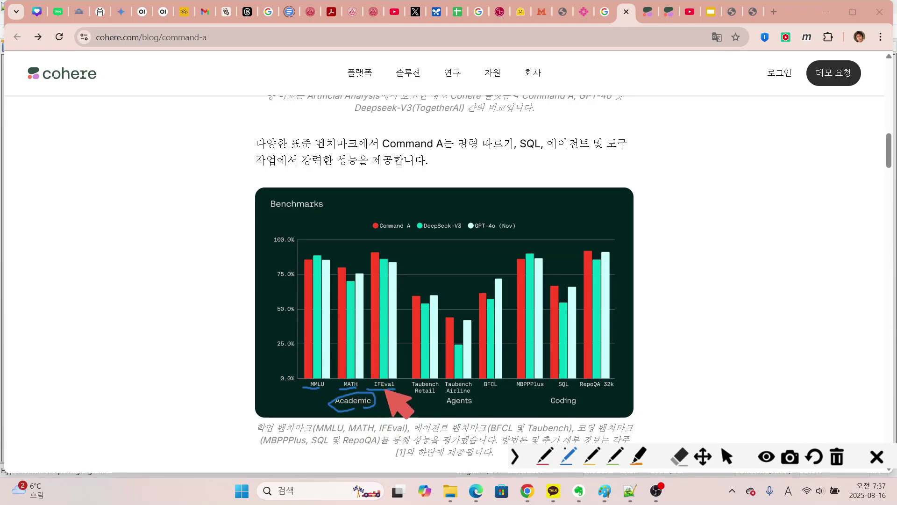
{"action": "left_click_drag", "start_coordinate": [346, 257], "coordinate": [389, 236]}
- Circle the Agents group on the Benchmarks chart and mark the Taubench Retail, Taubench Airline and BFCL bars
{"action": "mouse_move", "coordinate": [473, 406]}
{"action": "left_mouse_down"}
{"action": "mouse_move", "coordinate": [444, 412]}
{"action": "mouse_move", "coordinate": [474, 391]}
{"action": "mouse_move", "coordinate": [455, 392]}
{"action": "left_mouse_up"}
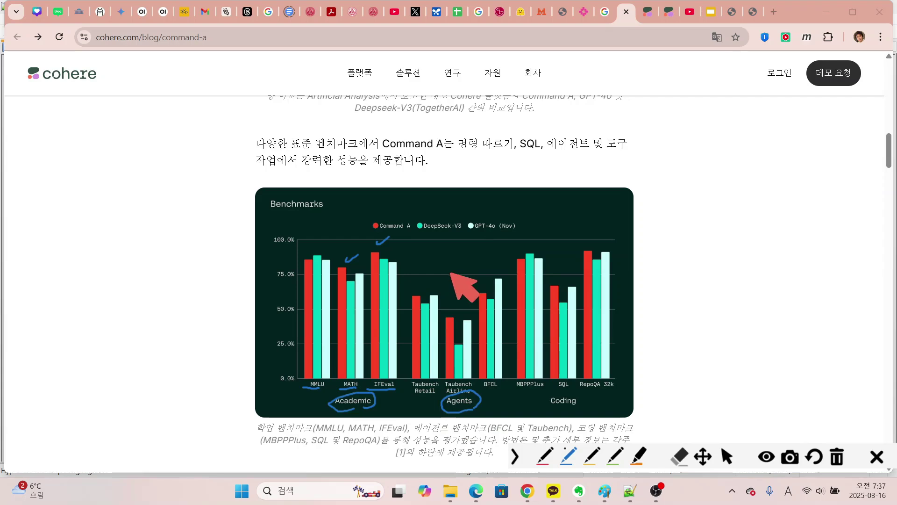
{"action": "left_click_drag", "start_coordinate": [417, 289], "coordinate": [440, 277]}
{"action": "left_click_drag", "start_coordinate": [449, 314], "coordinate": [506, 266]}
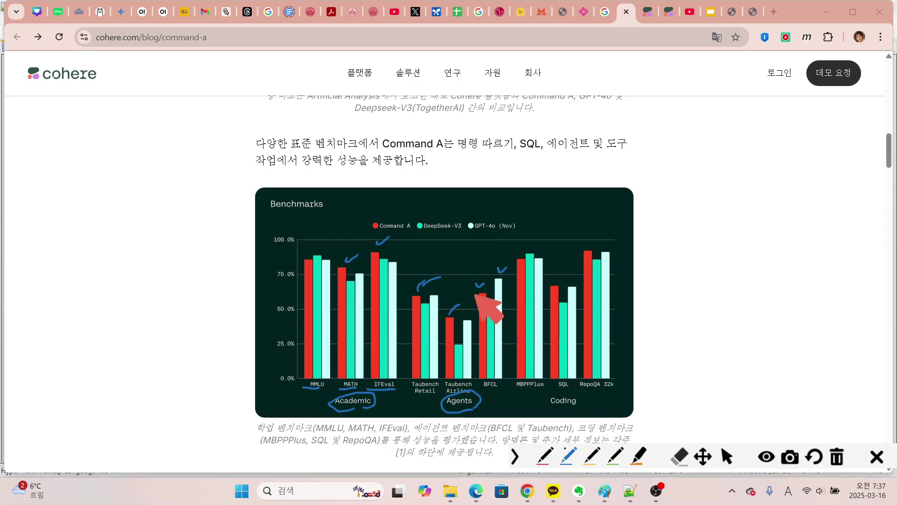
- Circle the Coding group, mark Command A's MBPPPlus, SQL and RepoQA bars, and close the screen annotation
{"action": "left_click_drag", "start_coordinate": [557, 408], "coordinate": [580, 390]}
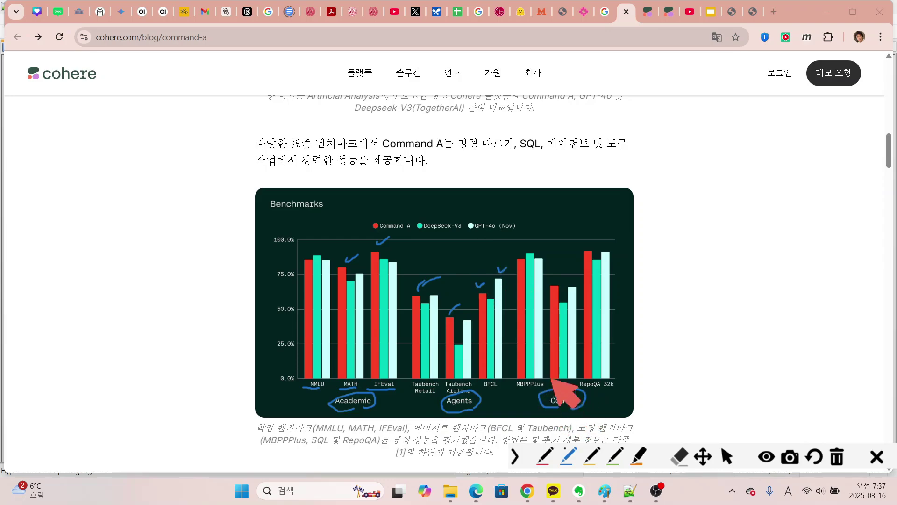
{"action": "mouse_move", "coordinate": [575, 258]}
{"action": "left_mouse_down"}
{"action": "mouse_move", "coordinate": [600, 243]}
{"action": "mouse_move", "coordinate": [551, 294]}
{"action": "left_mouse_up"}
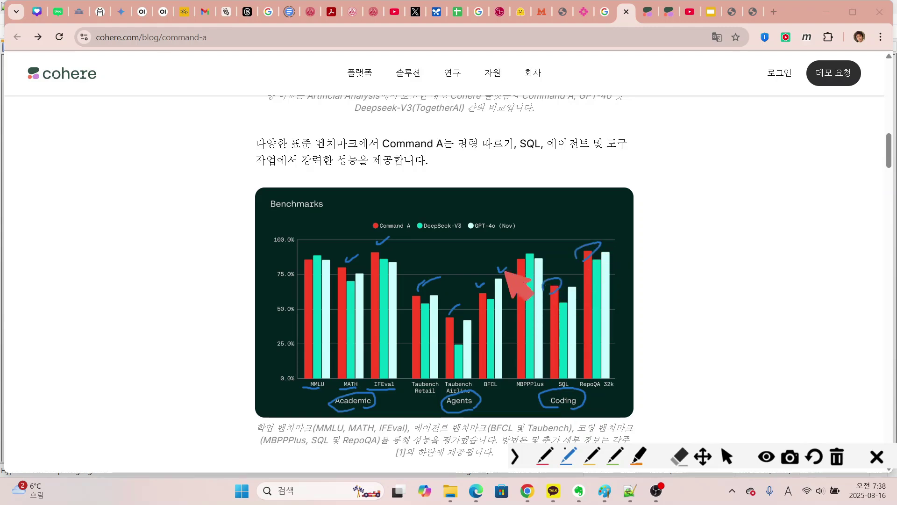
{"action": "left_click_drag", "start_coordinate": [510, 251], "coordinate": [527, 245]}
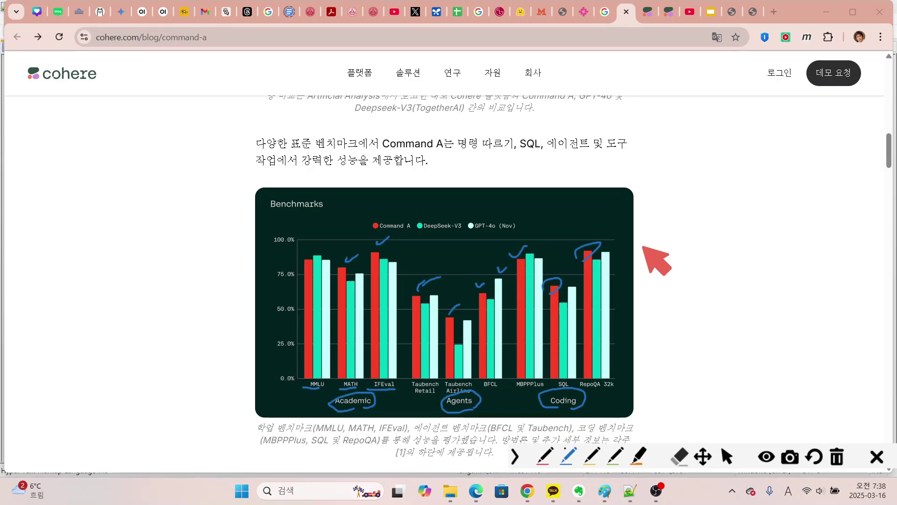
{"action": "key", "text": "Escape"}
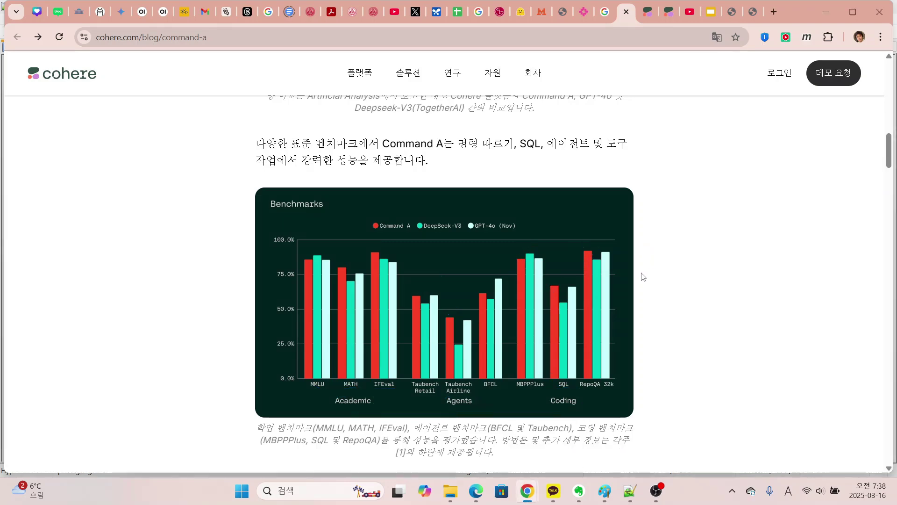
- Examine the scalable-efficiency section with its token speed charts and the enterprise capabilities section, highlighting RAG in the win-rate chart's caption
{"action": "scroll", "coordinate": [663, 284], "scroll_direction": "down", "scroll_amount": 5}
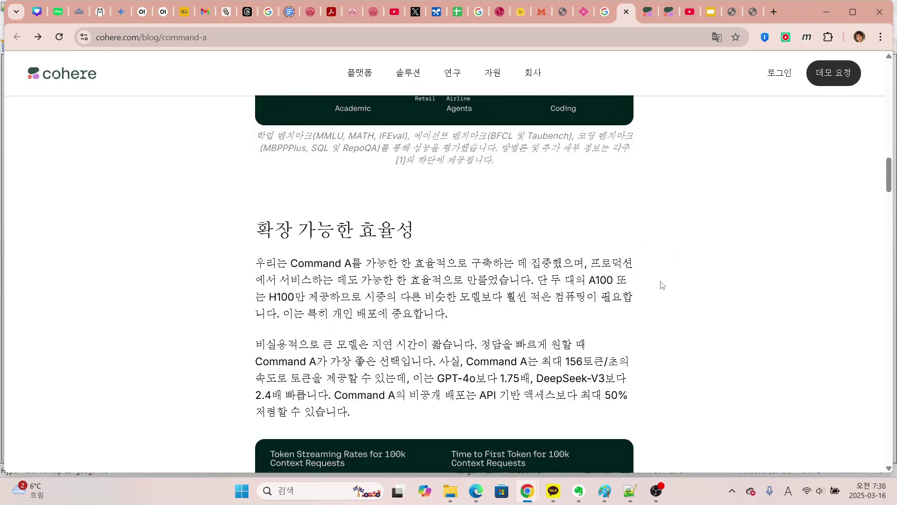
{"action": "scroll", "coordinate": [660, 288], "scroll_direction": "down", "scroll_amount": 1}
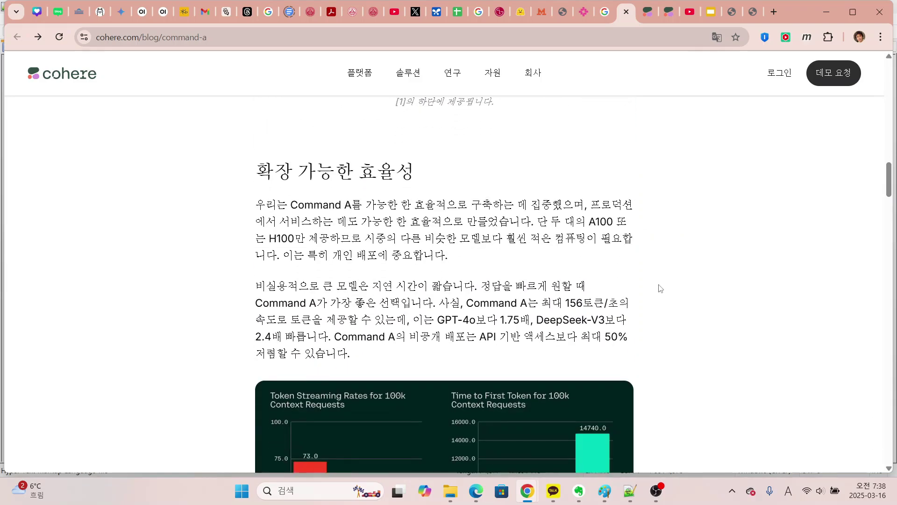
{"action": "scroll", "coordinate": [660, 288], "scroll_direction": "down", "scroll_amount": 3}
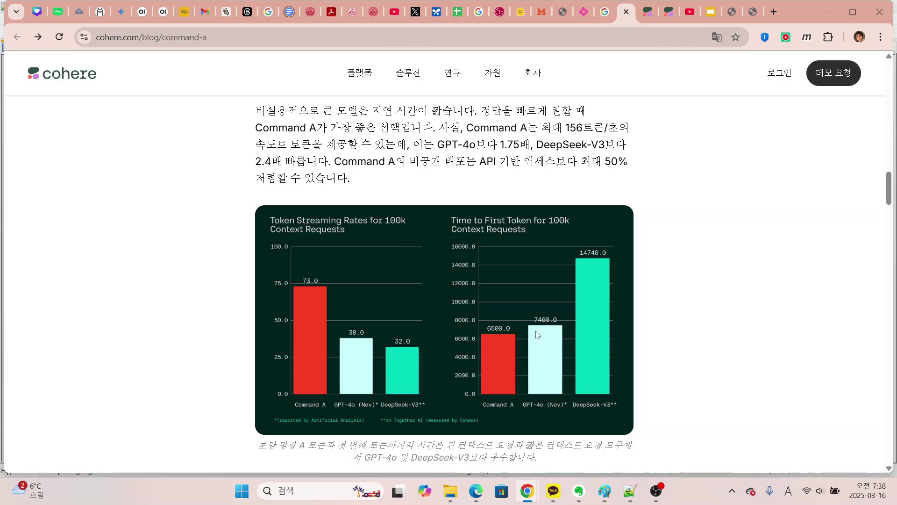
{"action": "scroll", "coordinate": [590, 335], "scroll_direction": "down", "scroll_amount": 5}
{"action": "scroll", "coordinate": [523, 338], "scroll_direction": "down", "scroll_amount": 2}
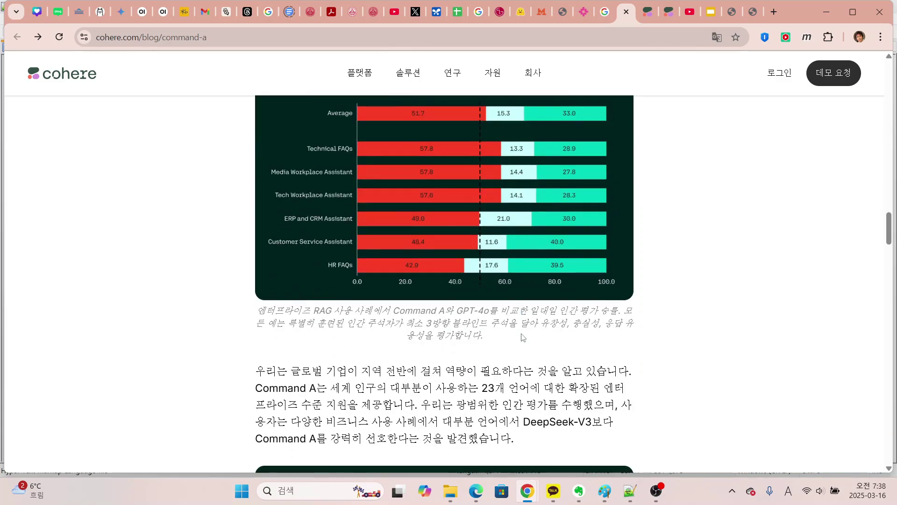
{"action": "scroll", "coordinate": [491, 351], "scroll_direction": "up", "scroll_amount": 1}
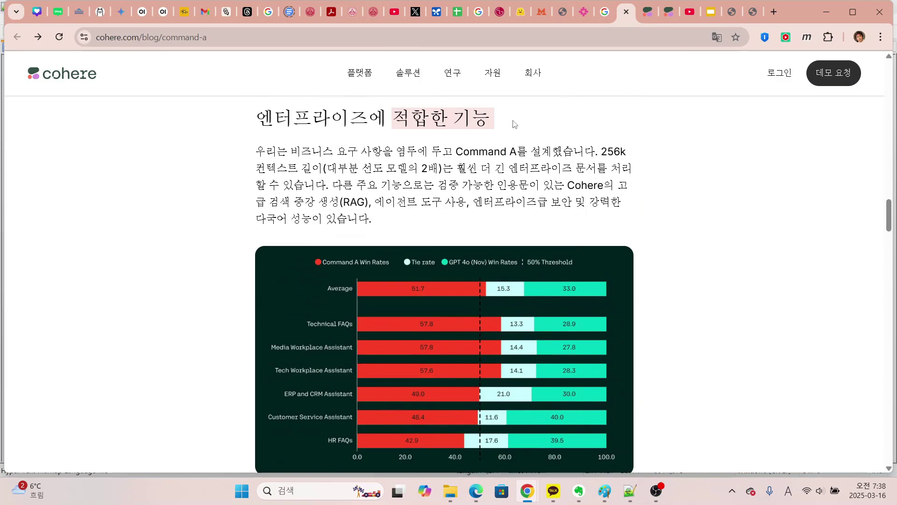
{"action": "scroll", "coordinate": [575, 201], "scroll_direction": "down", "scroll_amount": 2}
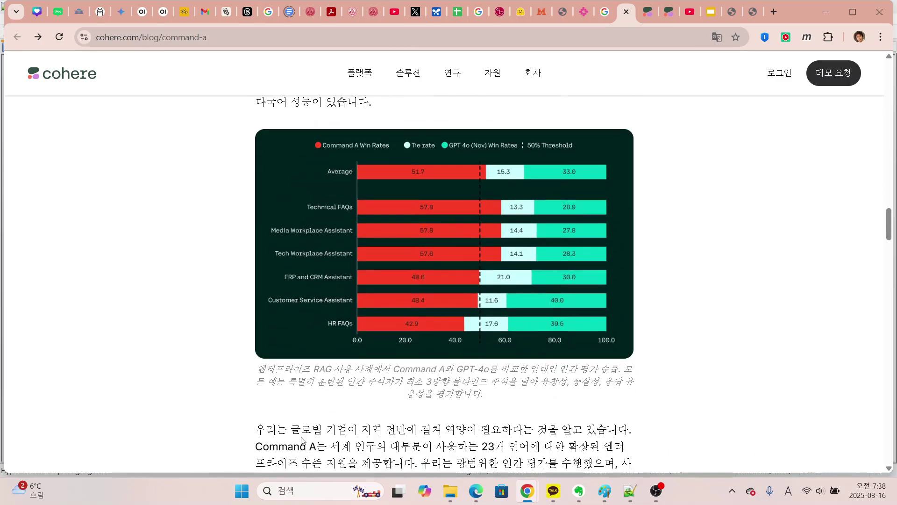
{"action": "left_click_drag", "start_coordinate": [313, 369], "coordinate": [335, 372]}
{"action": "left_click", "coordinate": [341, 406]}
- Underline in blue the six use-case labels from Technical FAQs down to HR FAQs on the win-rate chart
{"action": "key", "text": "ctrl+alt+g"}
{"action": "left_click_drag", "start_coordinate": [301, 211], "coordinate": [353, 214]}
{"action": "left_click_drag", "start_coordinate": [265, 237], "coordinate": [320, 237]}
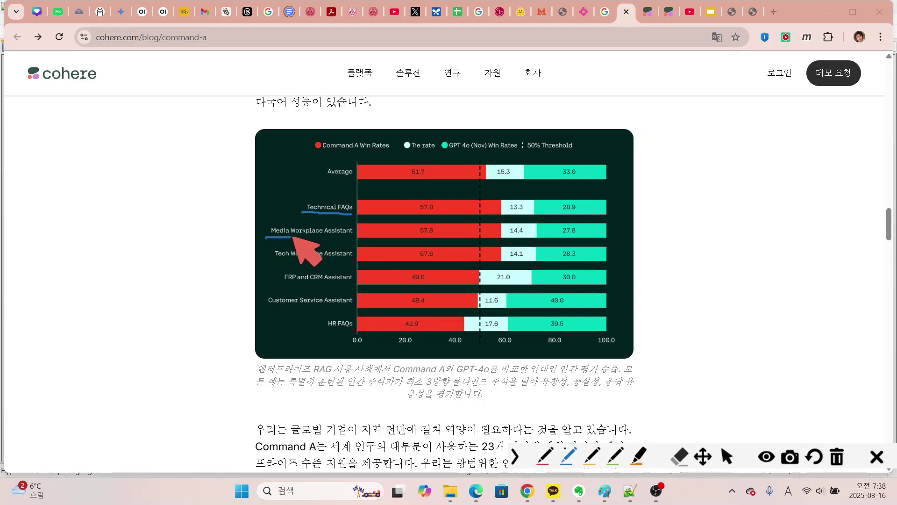
{"action": "left_click_drag", "start_coordinate": [271, 259], "coordinate": [315, 259]}
{"action": "mouse_move", "coordinate": [280, 283]}
{"action": "left_mouse_down"}
{"action": "mouse_move", "coordinate": [322, 285]}
{"action": "mouse_move", "coordinate": [321, 269]}
{"action": "left_mouse_up"}
{"action": "left_click", "coordinate": [279, 271]}
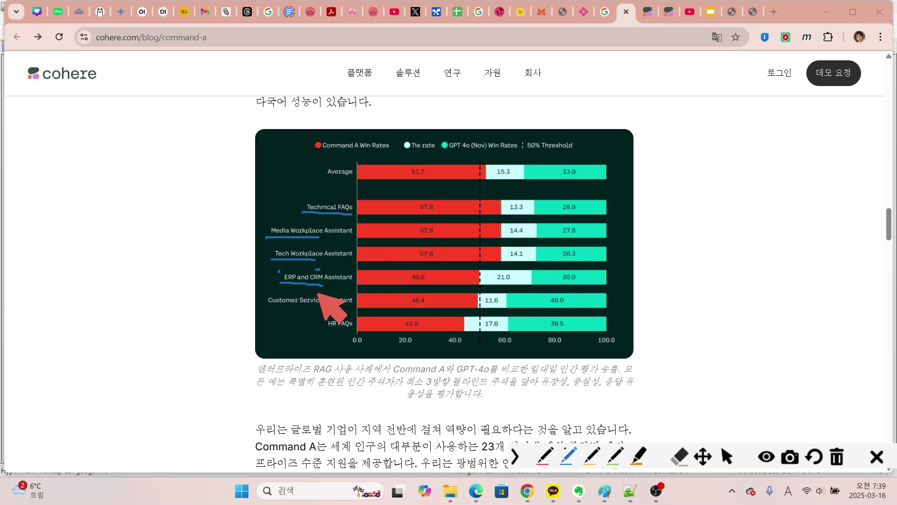
{"action": "mouse_move", "coordinate": [267, 305]}
{"action": "left_mouse_down"}
{"action": "mouse_move", "coordinate": [325, 304]}
{"action": "mouse_move", "coordinate": [342, 332]}
{"action": "left_mouse_up"}
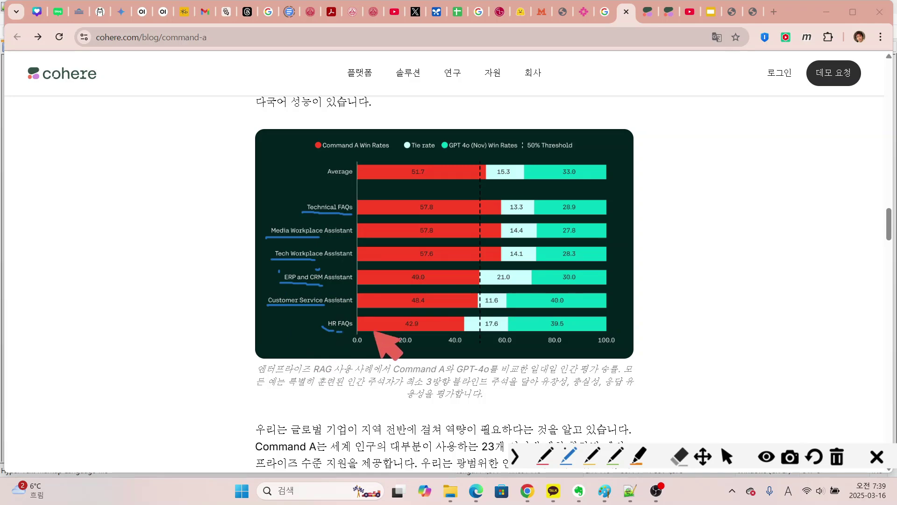
- Tick Command A's top three use-case bars, underline the GPT 4o (Nov) legend entry, and circle the upper and lower bar groups
{"action": "left_click_drag", "start_coordinate": [468, 193], "coordinate": [475, 226]}
{"action": "left_click_drag", "start_coordinate": [462, 243], "coordinate": [477, 249]}
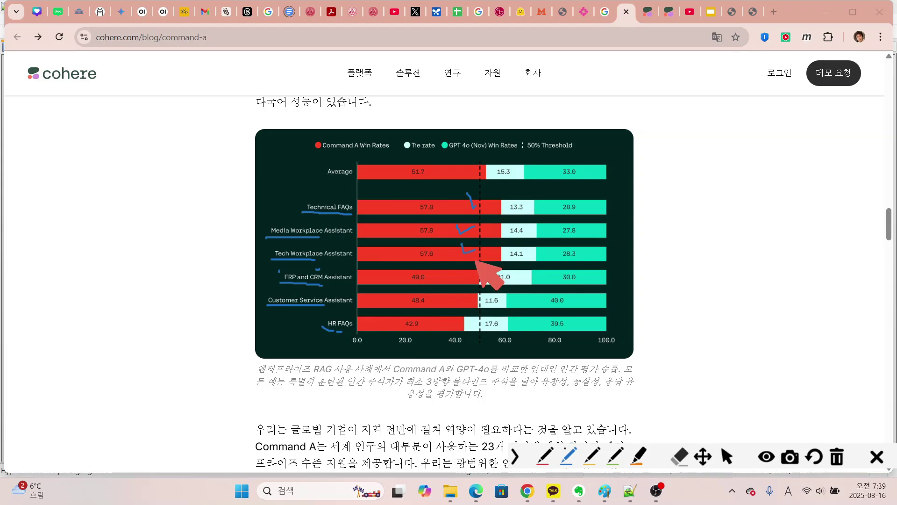
{"action": "left_click_drag", "start_coordinate": [443, 154], "coordinate": [489, 153]}
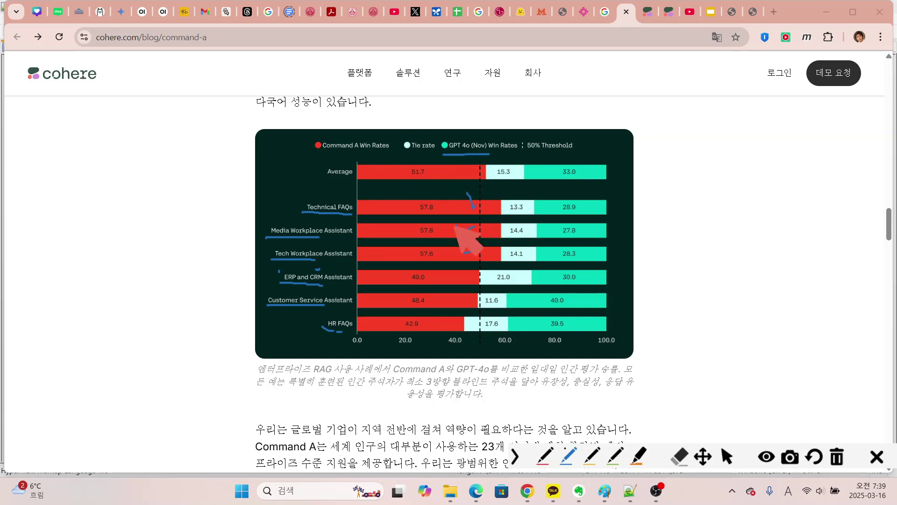
{"action": "mouse_move", "coordinate": [449, 196]}
{"action": "left_mouse_down"}
{"action": "mouse_move", "coordinate": [439, 245]}
{"action": "mouse_move", "coordinate": [482, 195]}
{"action": "mouse_move", "coordinate": [462, 191]}
{"action": "left_mouse_up"}
{"action": "mouse_move", "coordinate": [447, 265]}
{"action": "left_mouse_down"}
{"action": "mouse_move", "coordinate": [421, 319]}
{"action": "mouse_move", "coordinate": [440, 267]}
{"action": "left_mouse_up"}
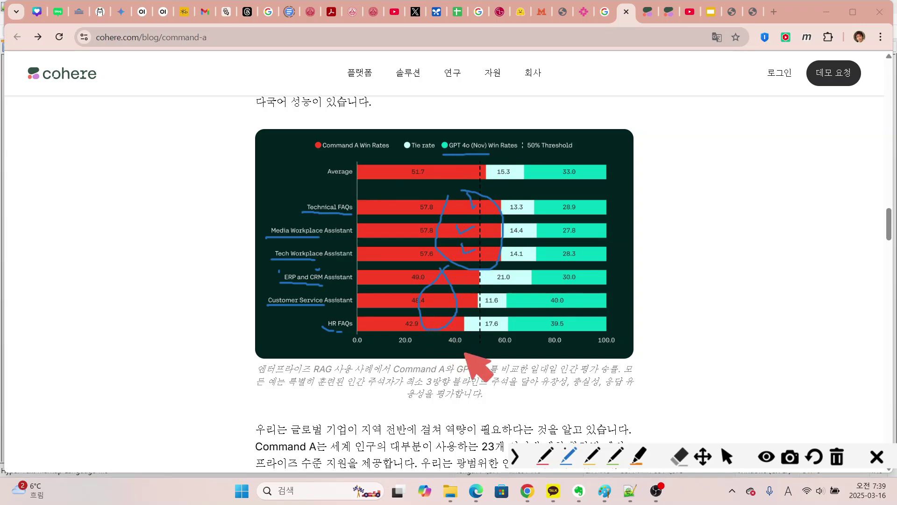
- On the Multilingual Human Evaluations chart, underline the DeepSeek-V3 legend entry, the caption's eight-language mention, and the KO and DE labels in blue
{"action": "key", "text": "Escape"}
{"action": "scroll", "coordinate": [486, 327], "scroll_direction": "down", "scroll_amount": 8}
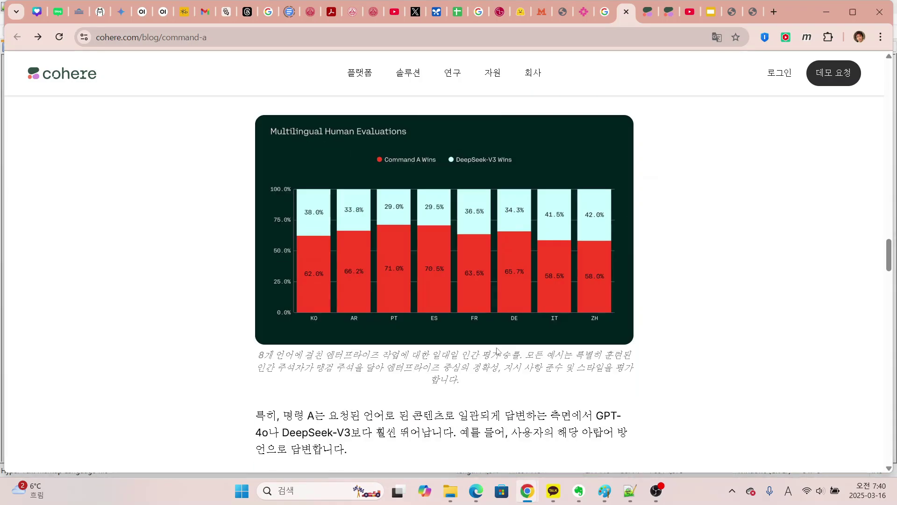
{"action": "key", "text": "ctrl+alt+g"}
{"action": "left_click_drag", "start_coordinate": [450, 169], "coordinate": [495, 167]}
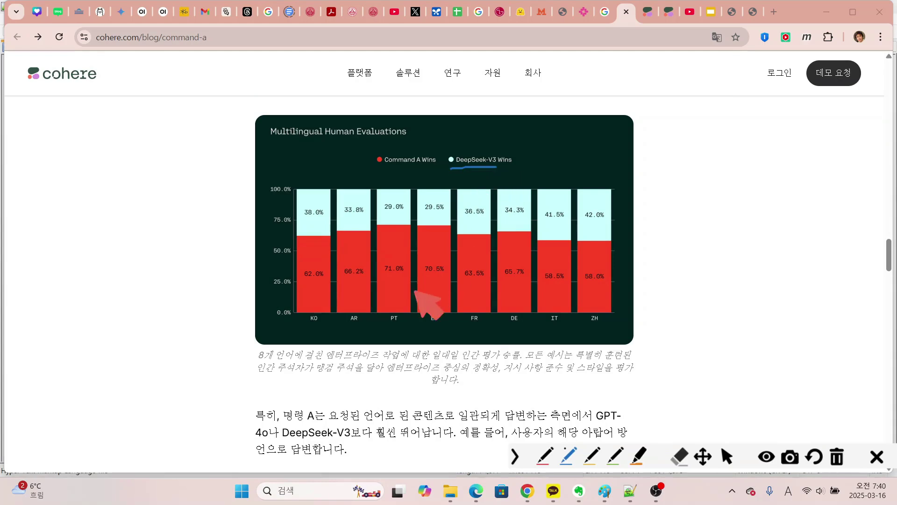
{"action": "left_click_drag", "start_coordinate": [244, 360], "coordinate": [299, 360]}
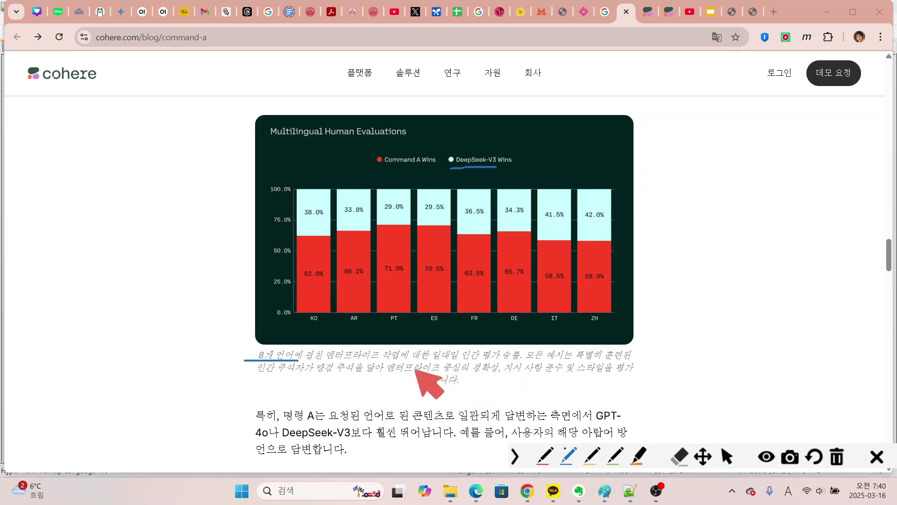
{"action": "left_click_drag", "start_coordinate": [306, 321], "coordinate": [320, 323]}
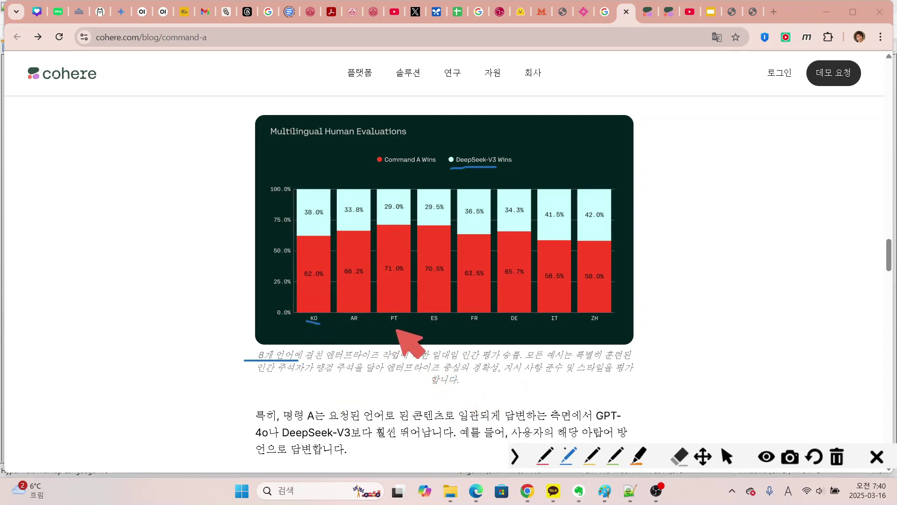
{"action": "left_click_drag", "start_coordinate": [500, 325], "coordinate": [518, 324]}
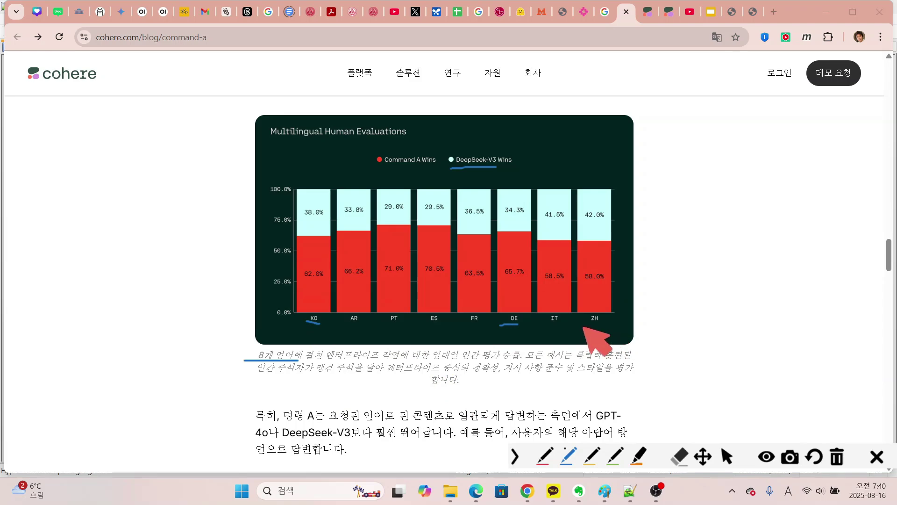
- Tick the DeepSeek-V3 legend entry, underline Command A Wins, draw a line across Command A's bars, and close the screen annotation
{"action": "left_click_drag", "start_coordinate": [488, 146], "coordinate": [508, 144]}
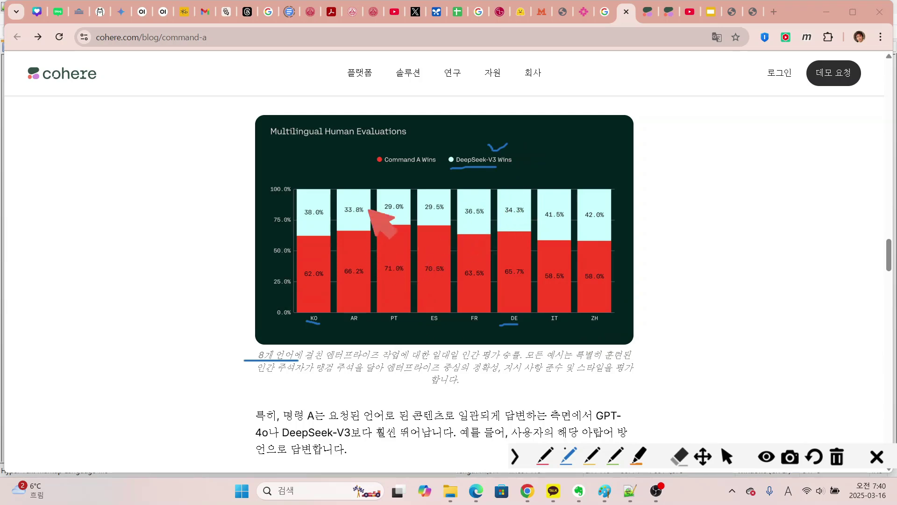
{"action": "left_click_drag", "start_coordinate": [372, 165], "coordinate": [433, 164]}
{"action": "left_click_drag", "start_coordinate": [327, 253], "coordinate": [483, 251]}
{"action": "key", "text": "Escape"}
- Highlight the Arabic dialects listed in the caption below the two Arabic-language comparison charts
{"action": "scroll", "coordinate": [408, 346], "scroll_direction": "down", "scroll_amount": 6}
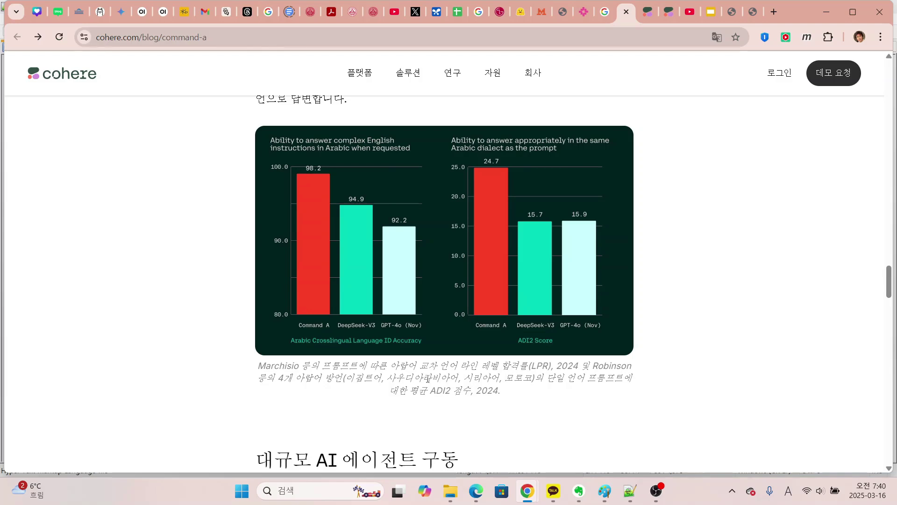
{"action": "left_click_drag", "start_coordinate": [348, 378], "coordinate": [531, 378]}
{"action": "left_click", "coordinate": [549, 400]}
- Highlight Command A's input-token price in the Cohere API pricing table and look over the benchmark footnotes
{"action": "scroll", "coordinate": [533, 260], "scroll_direction": "down", "scroll_amount": 10}
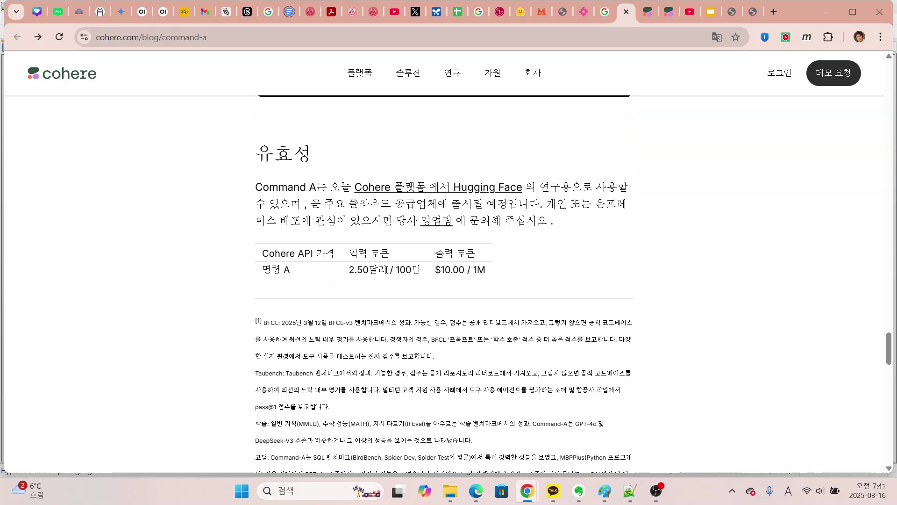
{"action": "left_click_drag", "start_coordinate": [351, 271], "coordinate": [371, 270]}
{"action": "left_click", "coordinate": [484, 286]}
{"action": "scroll", "coordinate": [567, 281], "scroll_direction": "down", "scroll_amount": 2}
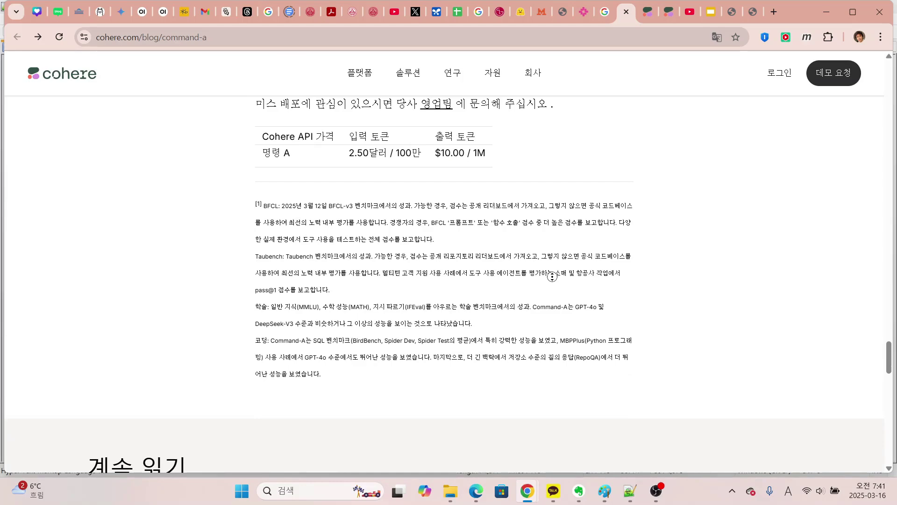
{"action": "scroll", "coordinate": [552, 276], "scroll_direction": "up", "scroll_amount": 15}
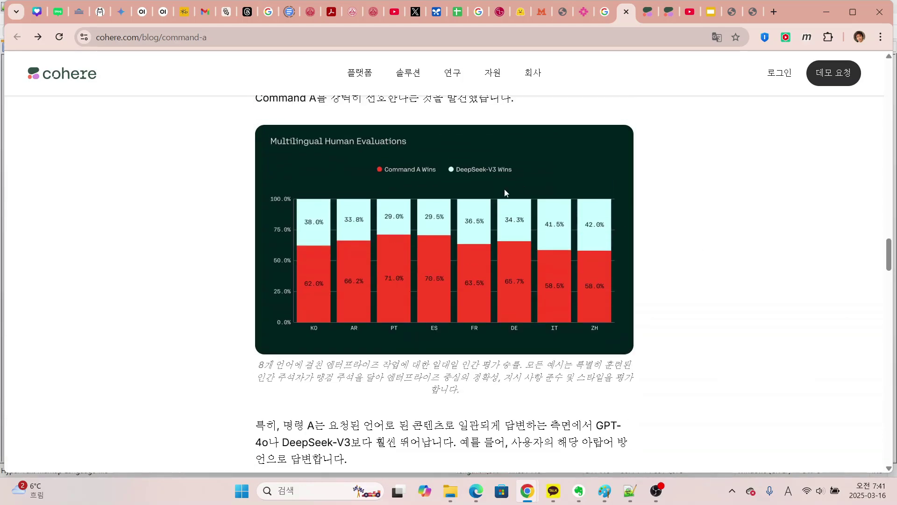
- Switch to the Gemini conversation about Command A, circle the Gemini Advanced 2.0 Flash model and Deep Research, and tick beside Deep Research
{"action": "left_click", "coordinate": [119, 14]}
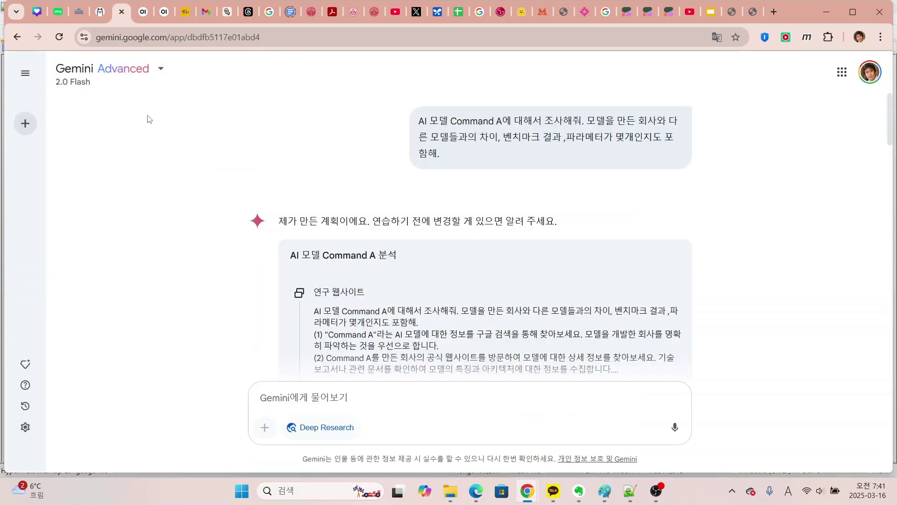
{"action": "key", "text": "ctrl+alt+g"}
{"action": "mouse_move", "coordinate": [161, 68]}
{"action": "left_mouse_down"}
{"action": "mouse_move", "coordinate": [51, 70]}
{"action": "mouse_move", "coordinate": [85, 97]}
{"action": "mouse_move", "coordinate": [89, 87]}
{"action": "left_mouse_up"}
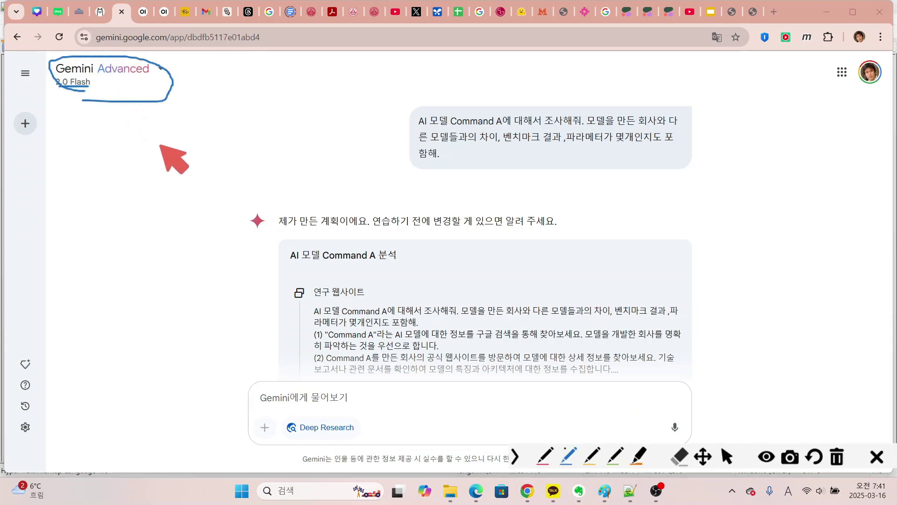
{"action": "left_click_drag", "start_coordinate": [331, 435], "coordinate": [357, 413]}
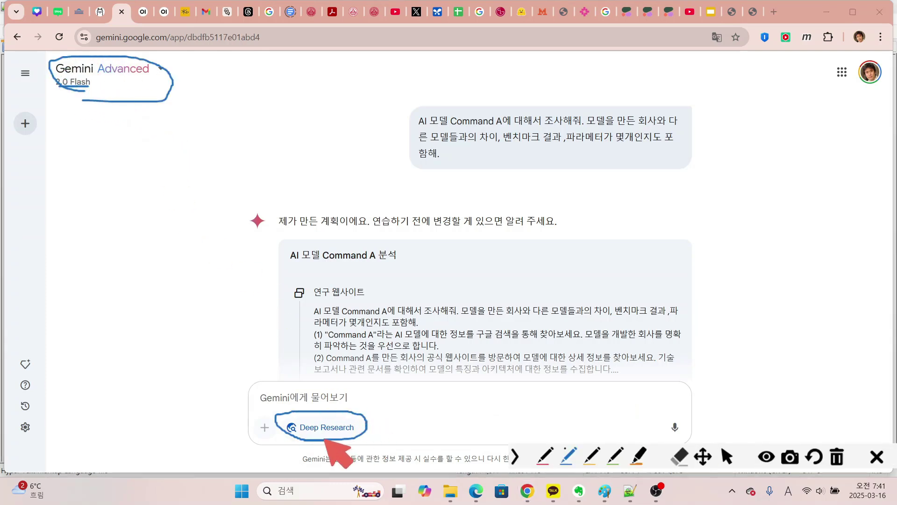
{"action": "left_click_drag", "start_coordinate": [454, 408], "coordinate": [379, 423]}
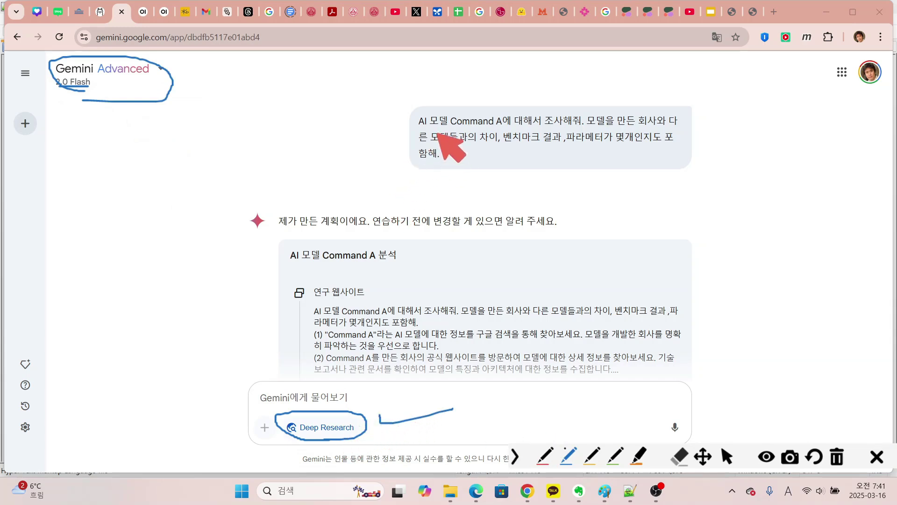
- Underline the research prompt's requests on company, model differences, benchmarks and parameters, mark Gemini's plan reply, and close the annotation
{"action": "left_click_drag", "start_coordinate": [412, 124], "coordinate": [504, 127]}
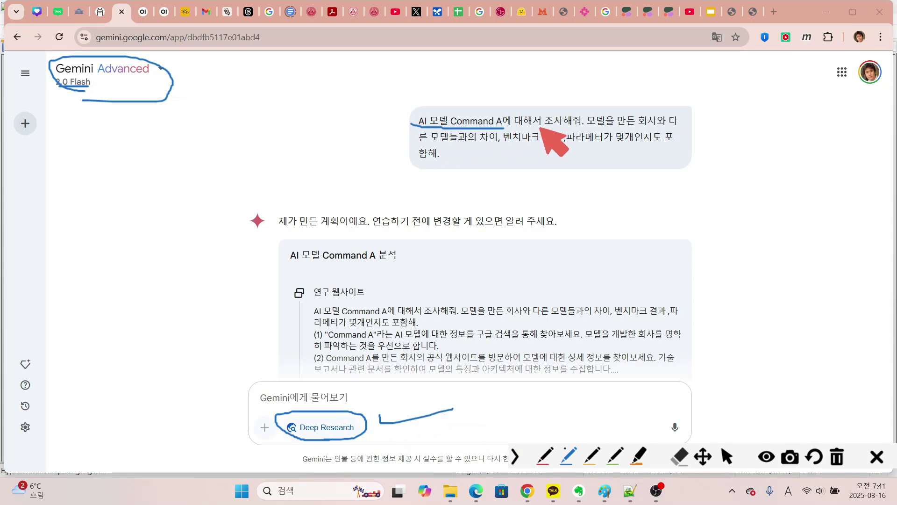
{"action": "left_click_drag", "start_coordinate": [589, 125], "coordinate": [696, 124]}
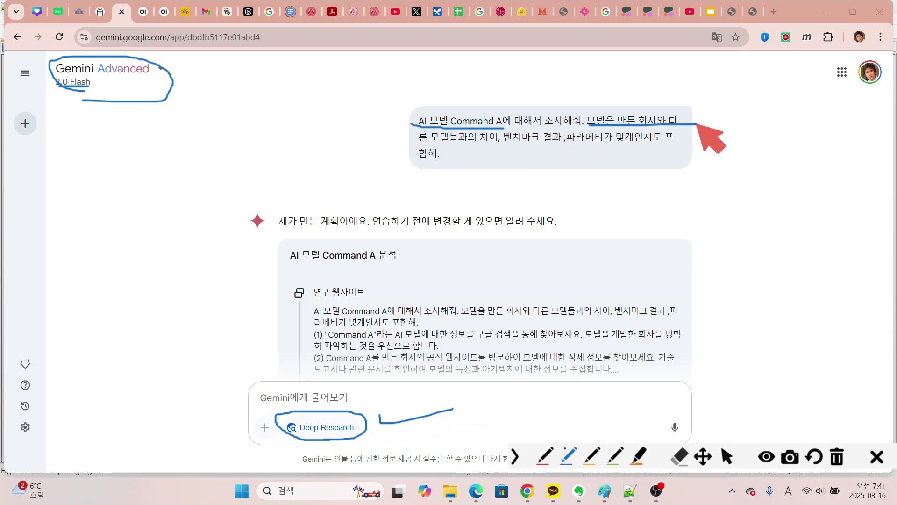
{"action": "left_click_drag", "start_coordinate": [421, 142], "coordinate": [651, 144]}
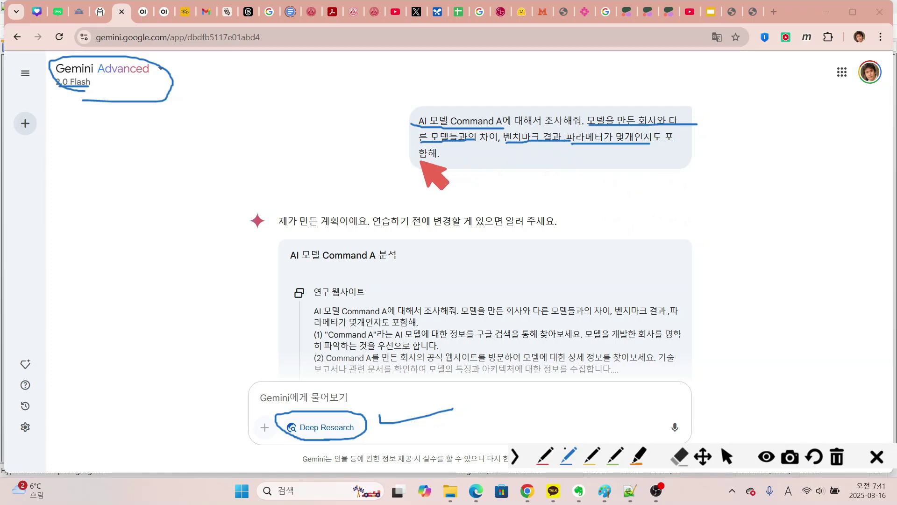
{"action": "left_click_drag", "start_coordinate": [419, 161], "coordinate": [463, 161]}
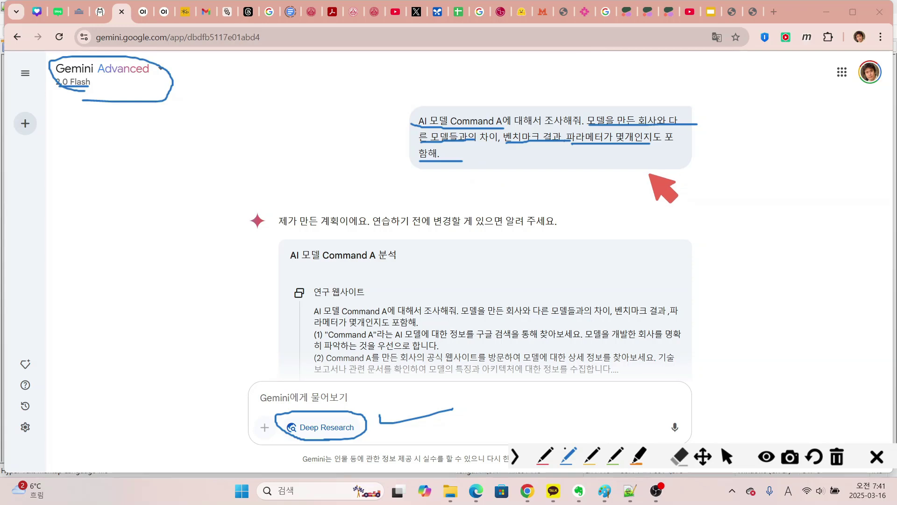
{"action": "mouse_move", "coordinate": [690, 136]}
{"action": "left_mouse_down"}
{"action": "mouse_move", "coordinate": [681, 147]}
{"action": "mouse_move", "coordinate": [717, 141]}
{"action": "left_mouse_up"}
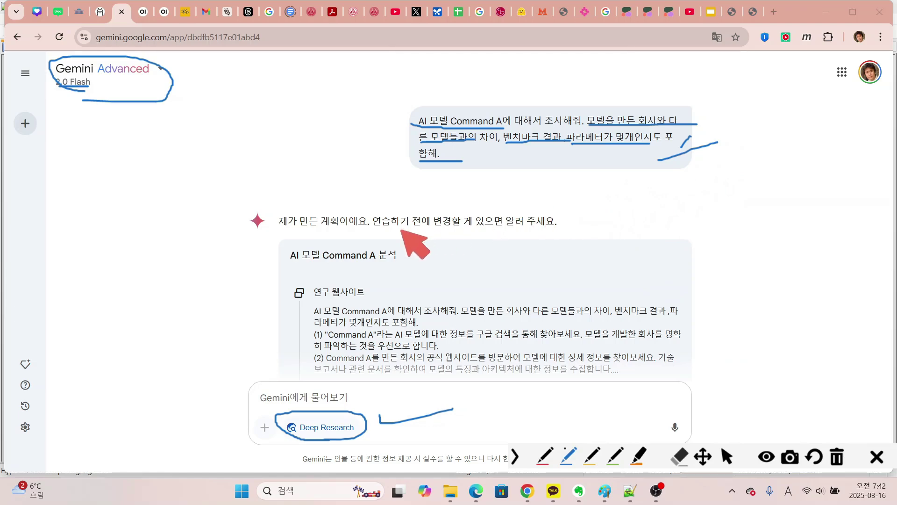
{"action": "mouse_move", "coordinate": [277, 228]}
{"action": "left_mouse_down"}
{"action": "mouse_move", "coordinate": [354, 229]}
{"action": "mouse_move", "coordinate": [330, 202]}
{"action": "mouse_move", "coordinate": [354, 229]}
{"action": "mouse_move", "coordinate": [438, 229]}
{"action": "left_mouse_up"}
{"action": "key", "text": "Escape"}
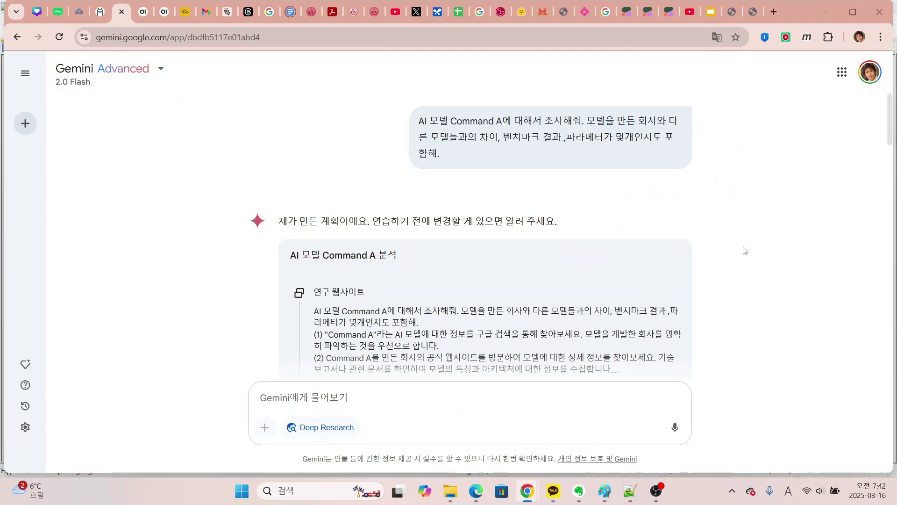
- Review the eight-point research plan for Command A and circle its plan-editing option, 계획 수정, in blue
{"action": "scroll", "coordinate": [744, 249], "scroll_direction": "down", "scroll_amount": 3}
{"action": "left_click", "coordinate": [323, 269]}
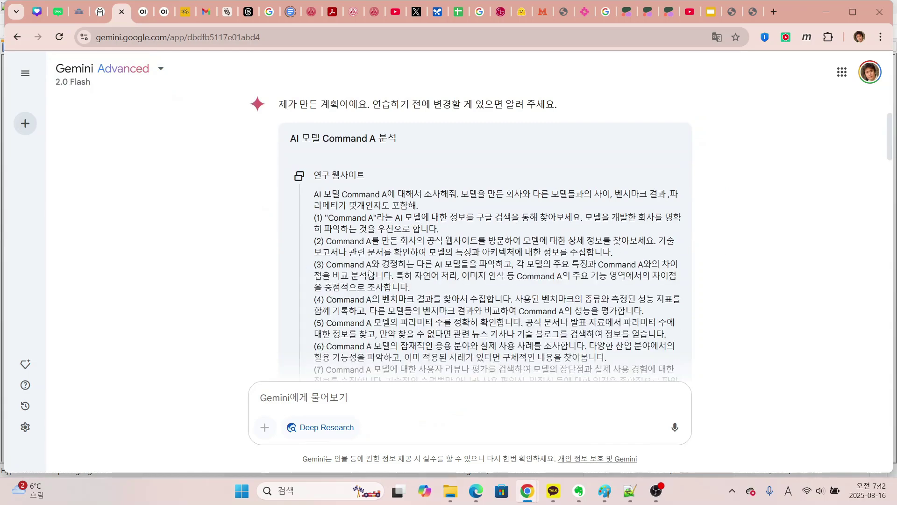
{"action": "scroll", "coordinate": [426, 264], "scroll_direction": "down", "scroll_amount": 3}
{"action": "scroll", "coordinate": [481, 220], "scroll_direction": "up", "scroll_amount": 2}
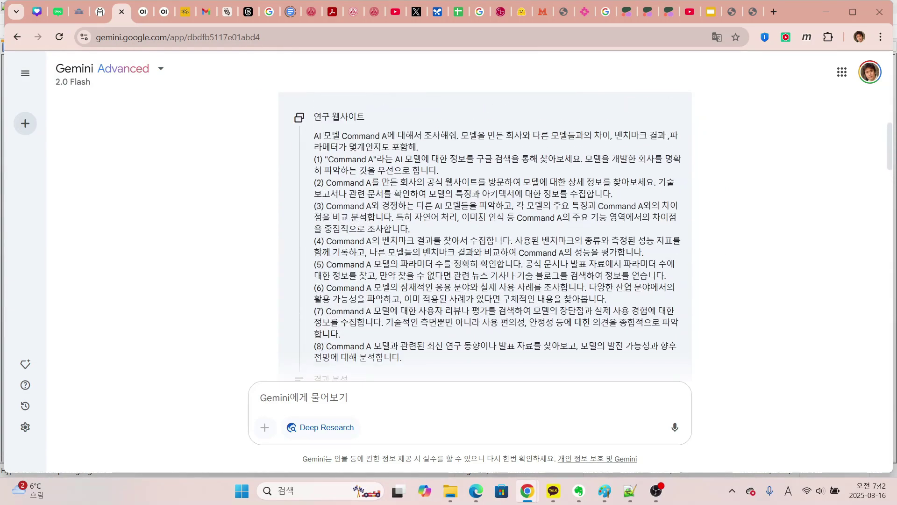
{"action": "scroll", "coordinate": [462, 241], "scroll_direction": "down", "scroll_amount": 3}
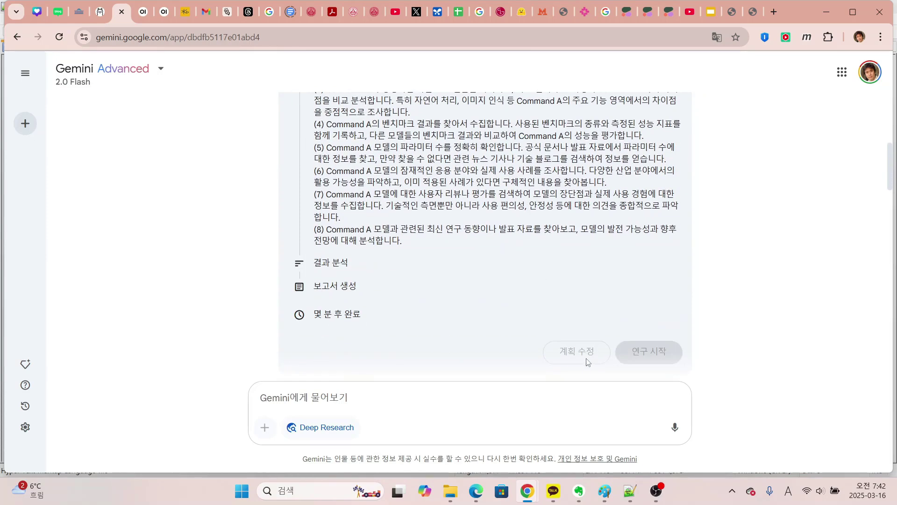
{"action": "key", "text": "ctrl+alt+g"}
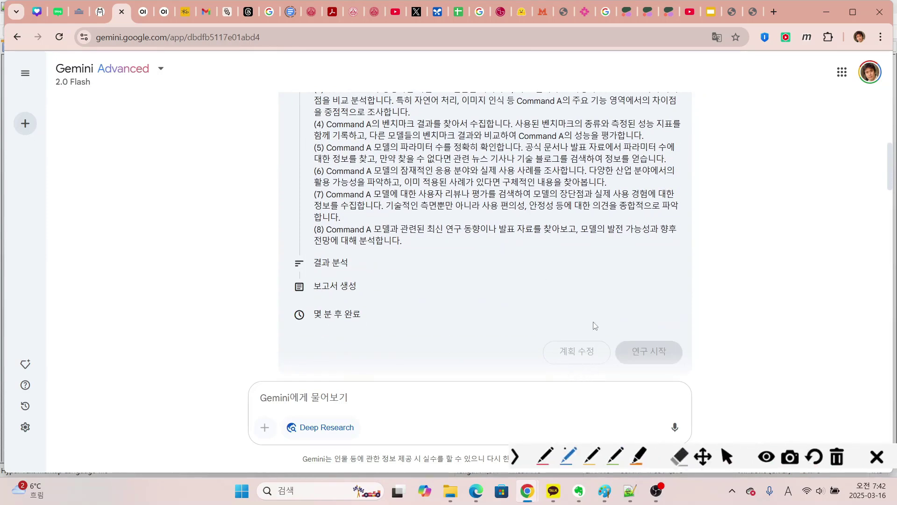
{"action": "mouse_move", "coordinate": [573, 369]}
{"action": "left_mouse_down"}
{"action": "mouse_move", "coordinate": [602, 321]}
{"action": "mouse_move", "coordinate": [593, 360]}
{"action": "left_mouse_up"}
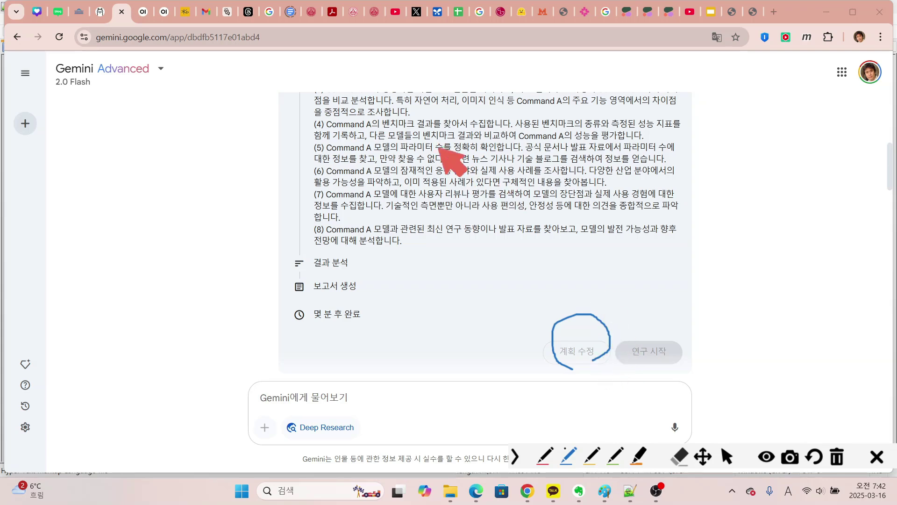
{"action": "key", "text": "ctrl+alt+g"}
- Open the completed AI 모델 Command A 분석 research report and skim its opening sections
{"action": "left_click", "coordinate": [649, 351]}
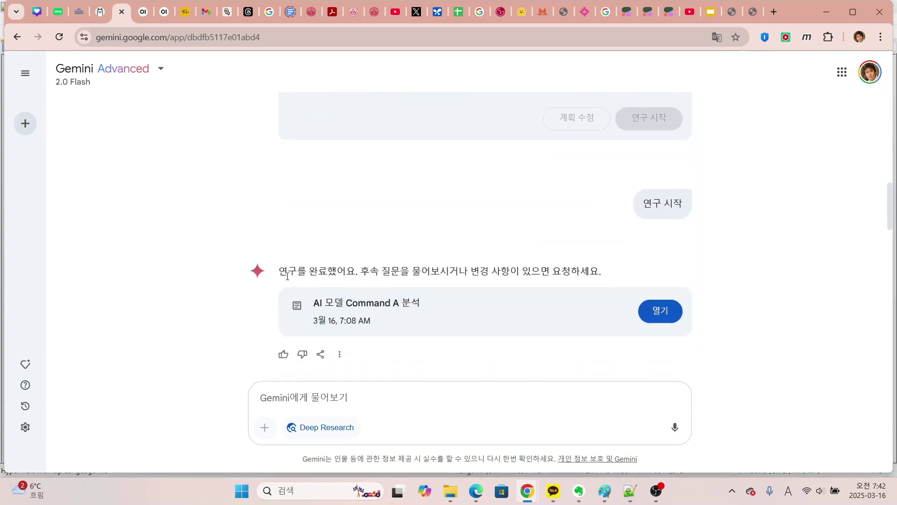
{"action": "scroll", "coordinate": [439, 219], "scroll_direction": "down", "scroll_amount": 2}
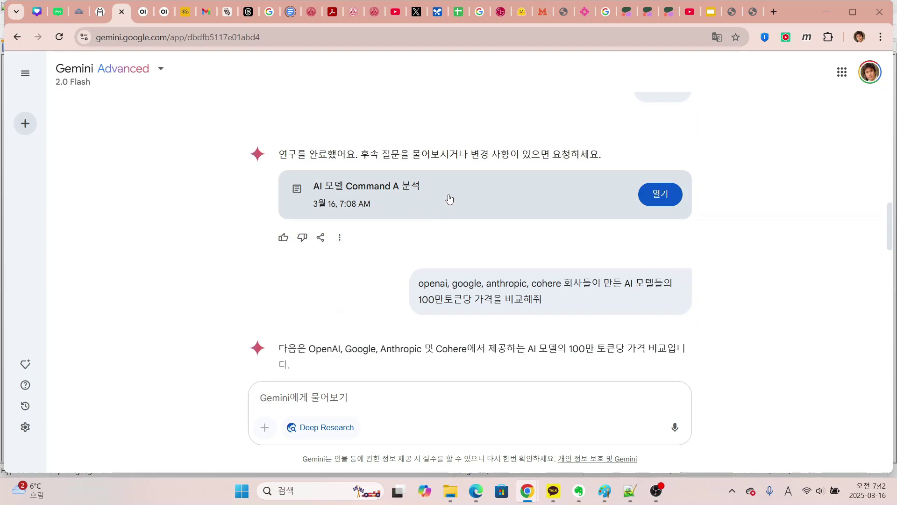
{"action": "left_click", "coordinate": [662, 195]}
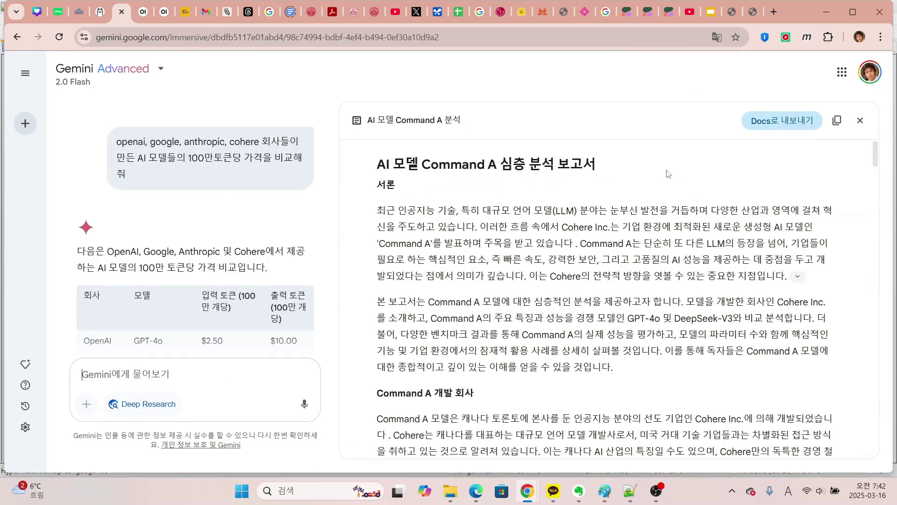
{"action": "scroll", "coordinate": [720, 229], "scroll_direction": "down", "scroll_amount": 20}
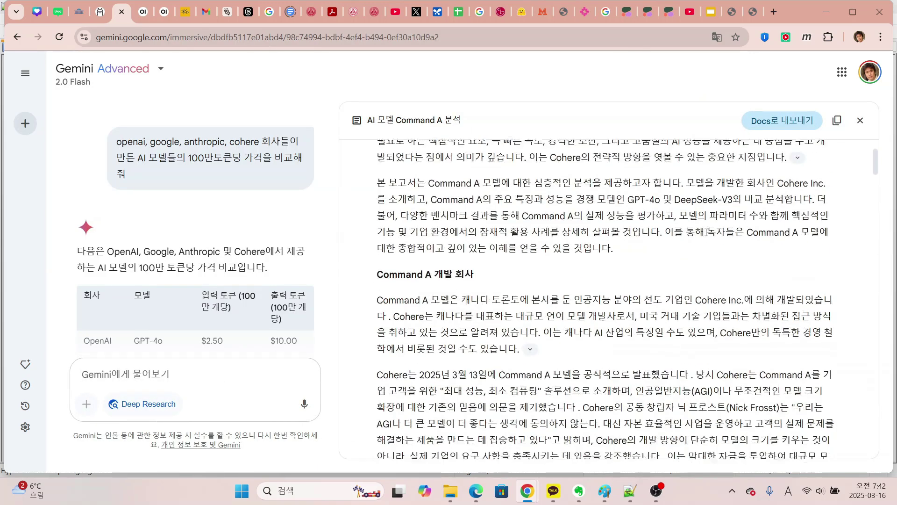
{"action": "scroll", "coordinate": [710, 246], "scroll_direction": "up", "scroll_amount": 20}
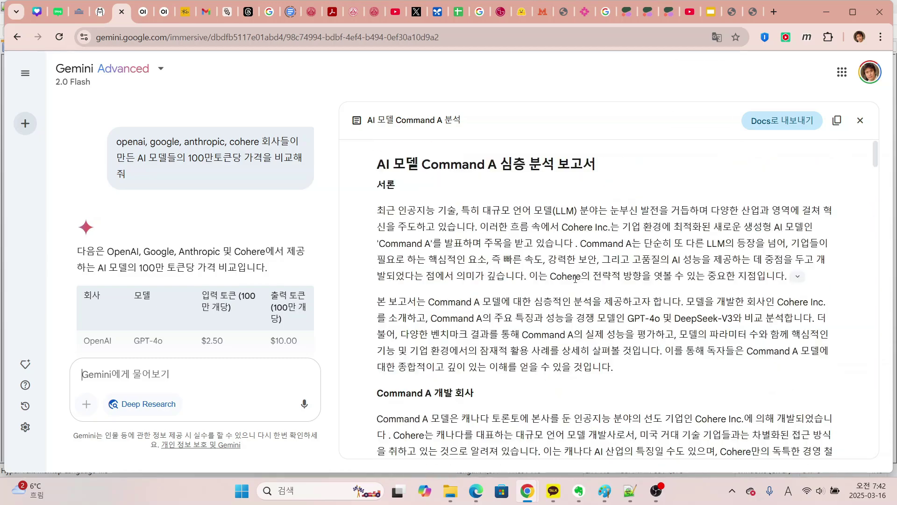
{"action": "scroll", "coordinate": [587, 291], "scroll_direction": "down", "scroll_amount": 1}
{"action": "scroll", "coordinate": [572, 290], "scroll_direction": "up", "scroll_amount": 1}
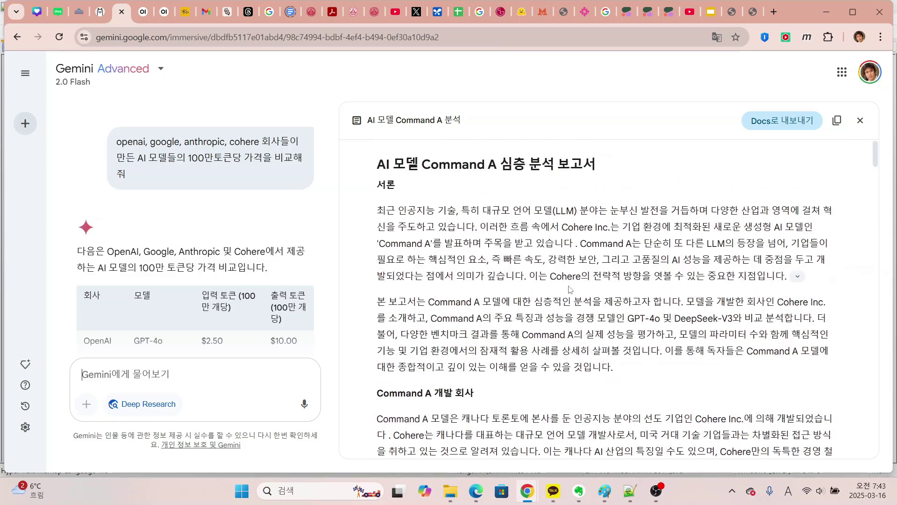
- Highlight the two introduction paragraphs under 서론 in the report, then clear the selection
{"action": "left_click_drag", "start_coordinate": [503, 210], "coordinate": [542, 365]}
{"action": "left_click", "coordinate": [556, 226]}
{"action": "left_click_drag", "start_coordinate": [553, 210], "coordinate": [561, 367]}
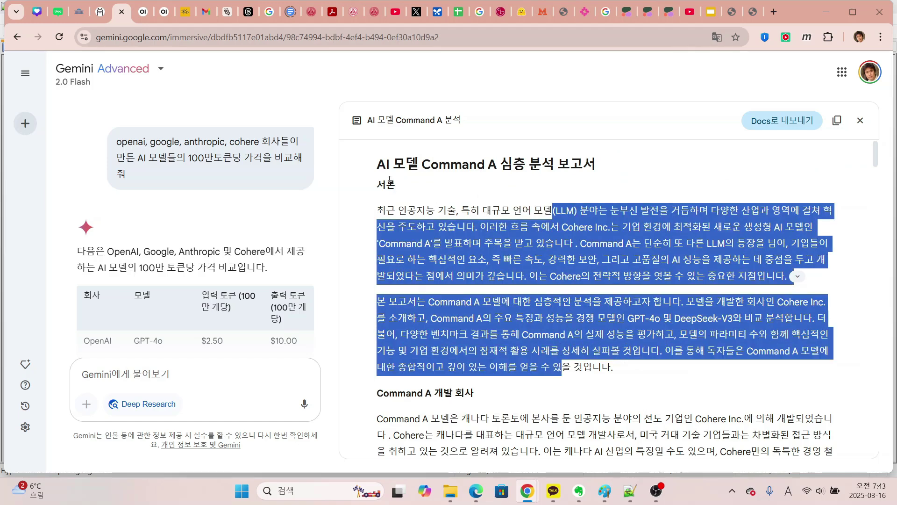
{"action": "left_click", "coordinate": [464, 212]}
- Read the Command A 개발 회사 section, highlighting the passages on Cohere Inc., its contrast with US tech giants, and "Cohere만의"
{"action": "scroll", "coordinate": [490, 296], "scroll_direction": "down", "scroll_amount": 3}
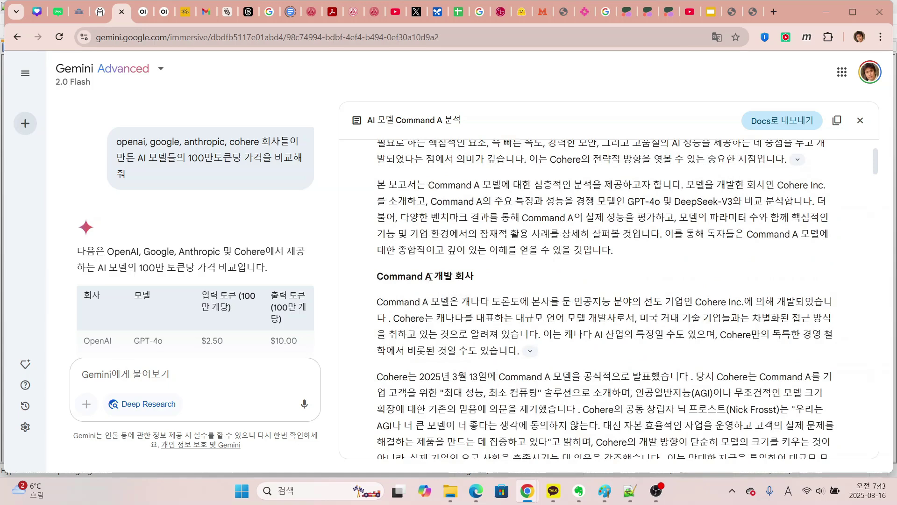
{"action": "scroll", "coordinate": [486, 271], "scroll_direction": "up", "scroll_amount": 1}
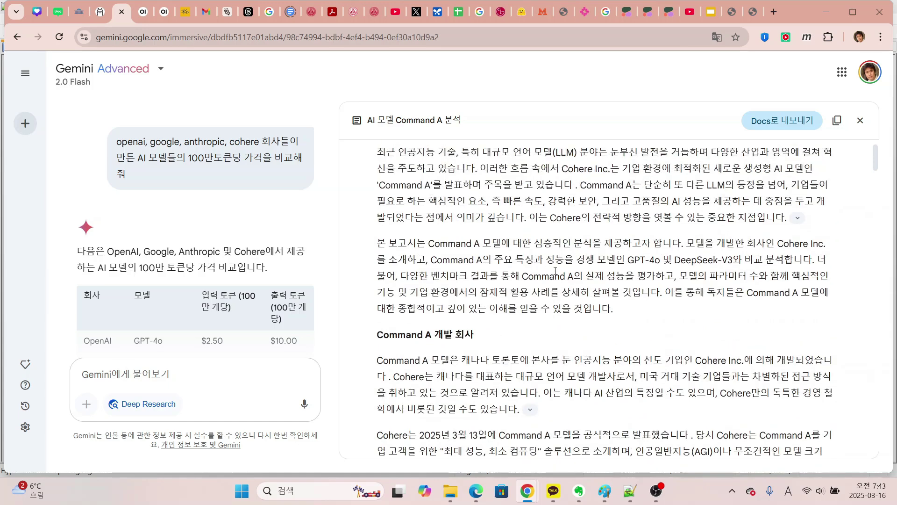
{"action": "scroll", "coordinate": [555, 271], "scroll_direction": "down", "scroll_amount": 3}
{"action": "left_click_drag", "start_coordinate": [378, 222], "coordinate": [698, 246]}
{"action": "left_click", "coordinate": [507, 224]}
{"action": "left_click_drag", "start_coordinate": [640, 259], "coordinate": [800, 258]}
{"action": "left_click", "coordinate": [574, 273]}
{"action": "scroll", "coordinate": [824, 232], "scroll_direction": "down", "scroll_amount": 1}
{"action": "left_click_drag", "start_coordinate": [723, 223], "coordinate": [770, 221]}
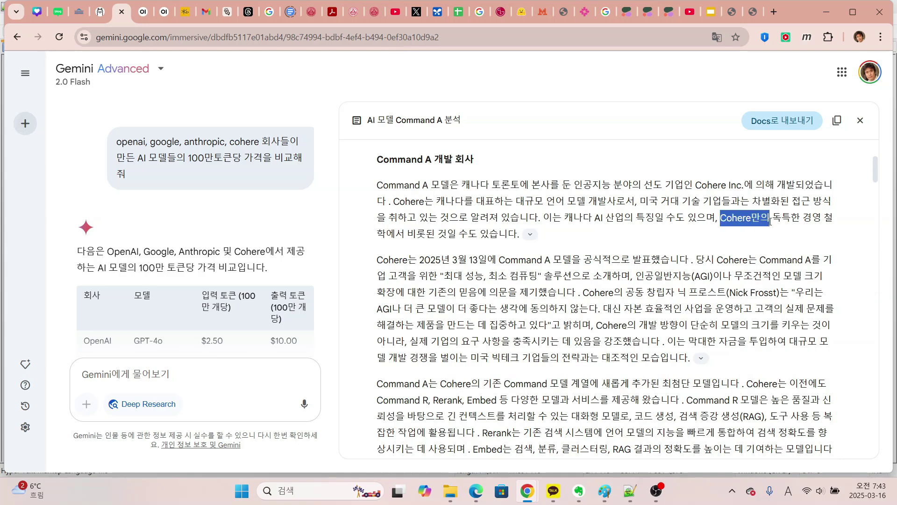
- Clear the text selection, then expand and collapse the source citation for the first Command A 개발 회사 paragraph
{"action": "left_click", "coordinate": [633, 241]}
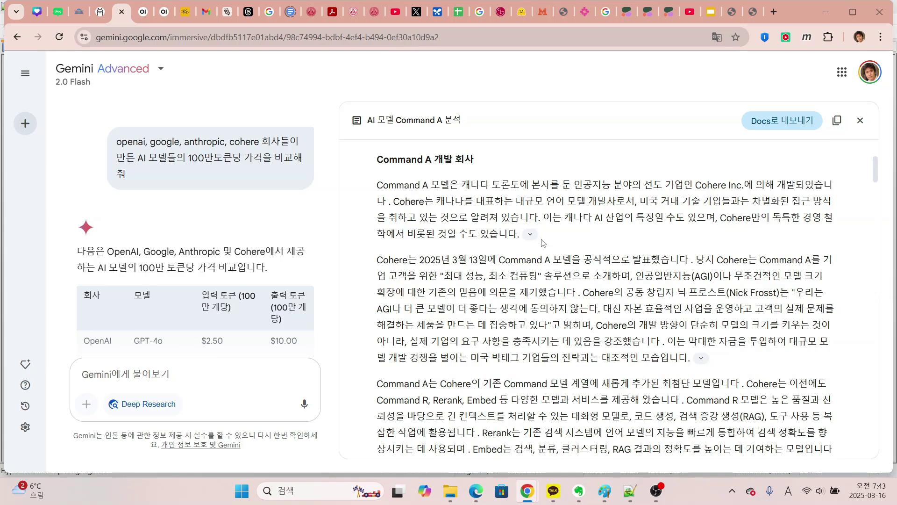
{"action": "left_click", "coordinate": [530, 234]}
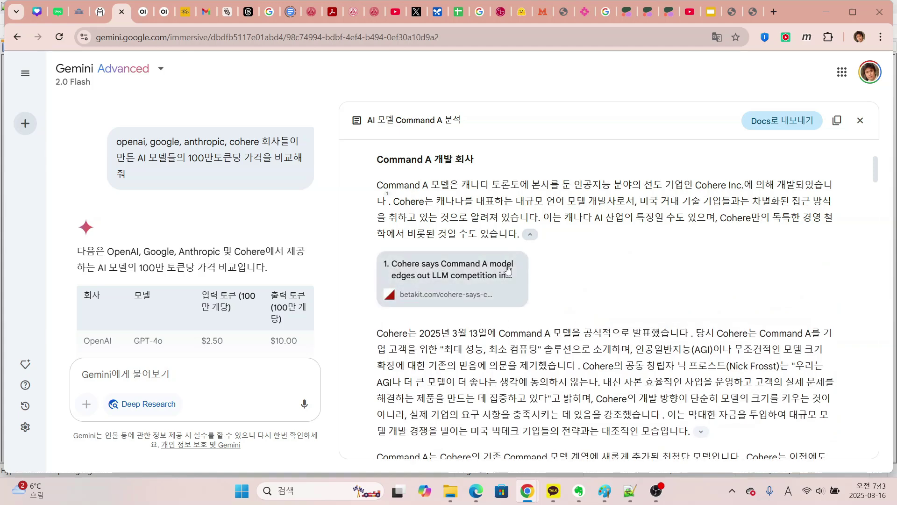
{"action": "left_click", "coordinate": [530, 233]}
- Highlight the announcement date 2025년 3월 13일 and the slogan "최대 성능, 최소 컴퓨팅" in the section's second paragraph
{"action": "scroll", "coordinate": [583, 287], "scroll_direction": "down", "scroll_amount": 1}
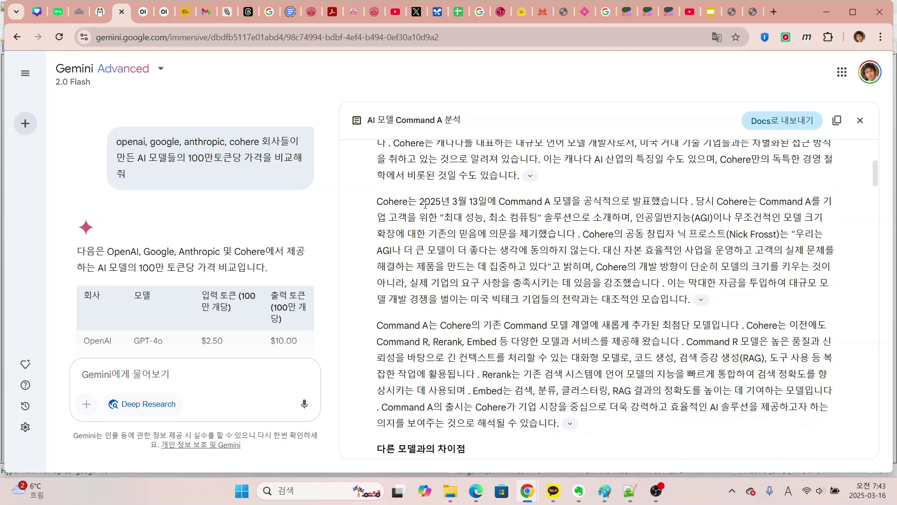
{"action": "left_click_drag", "start_coordinate": [422, 202], "coordinate": [477, 201]}
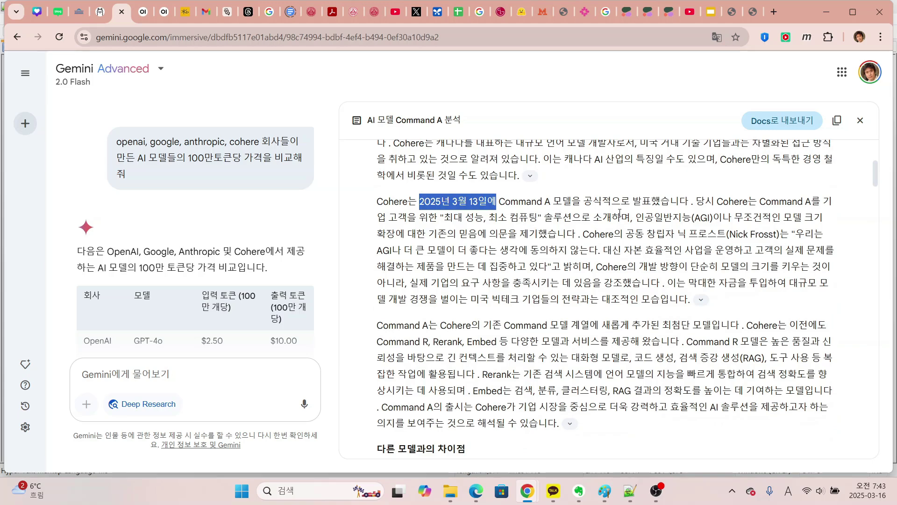
{"action": "left_click", "coordinate": [602, 246]}
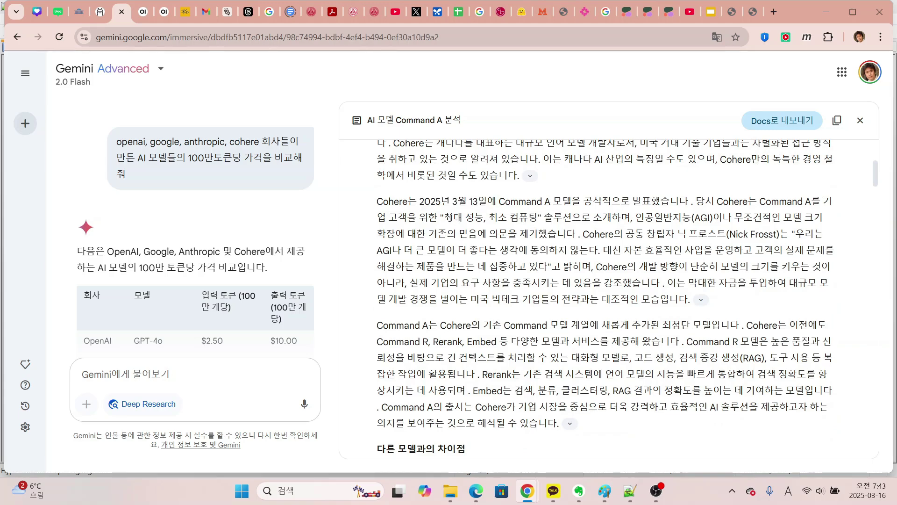
{"action": "left_click_drag", "start_coordinate": [445, 218], "coordinate": [464, 218]}
{"action": "left_click_drag", "start_coordinate": [489, 218], "coordinate": [528, 218]}
{"action": "left_click", "coordinate": [529, 248]}
- Highlight 인공일반지능(AGI), "무조건적인" and the phrase questioning existing beliefs about scaling models, then clear the selection
{"action": "left_click_drag", "start_coordinate": [638, 217], "coordinate": [713, 218]}
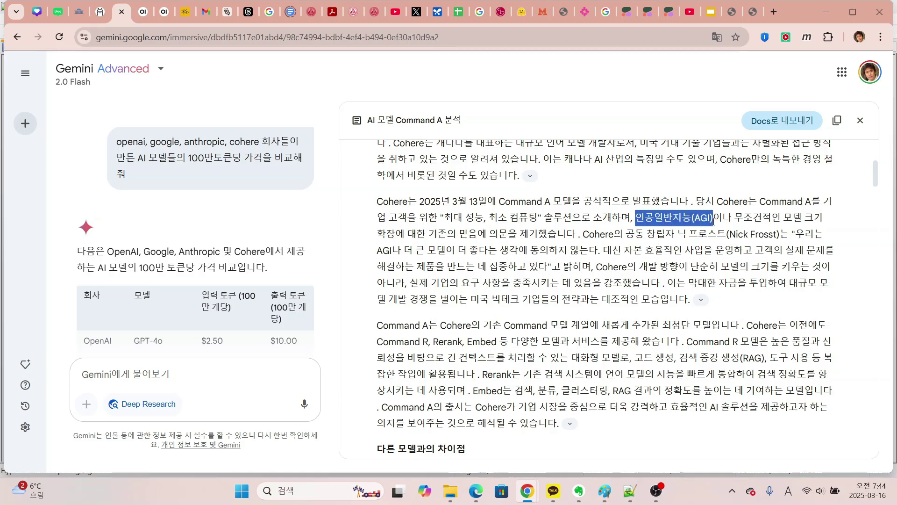
{"action": "left_click_drag", "start_coordinate": [732, 218], "coordinate": [762, 218]}
{"action": "left_click", "coordinate": [457, 248]}
{"action": "left_click_drag", "start_coordinate": [431, 234], "coordinate": [558, 234]}
{"action": "left_click", "coordinate": [567, 265]}
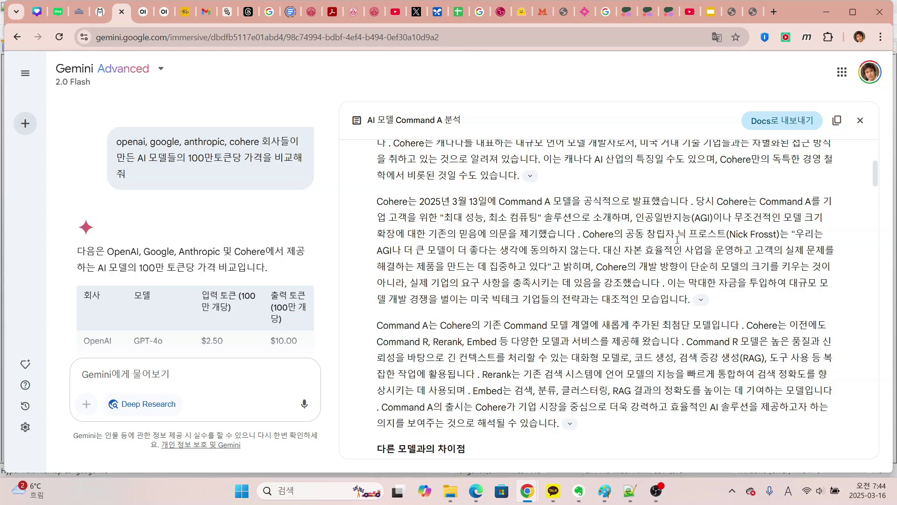
- Highlight the co-founder's name and the quoted statement about model size and capital-efficient business
{"action": "left_click_drag", "start_coordinate": [678, 234], "coordinate": [727, 233]}
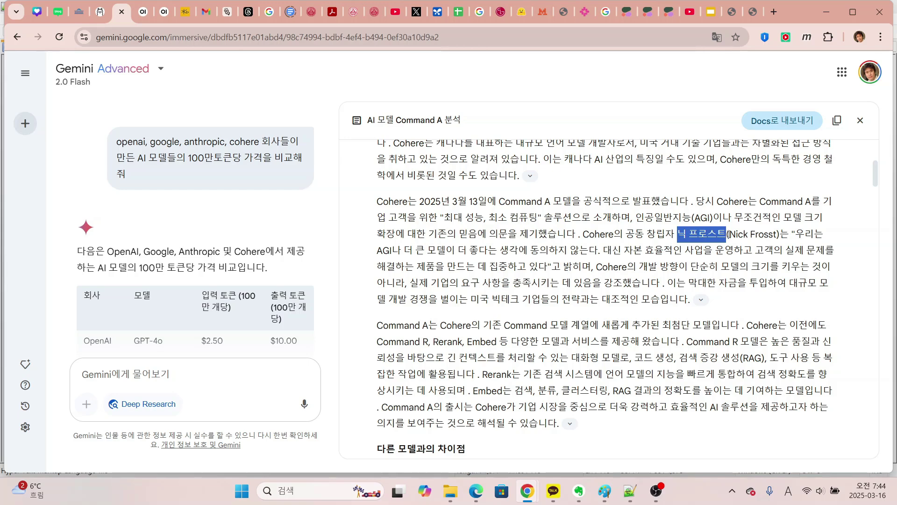
{"action": "left_click", "coordinate": [505, 272]}
{"action": "left_click_drag", "start_coordinate": [405, 250], "coordinate": [721, 252]}
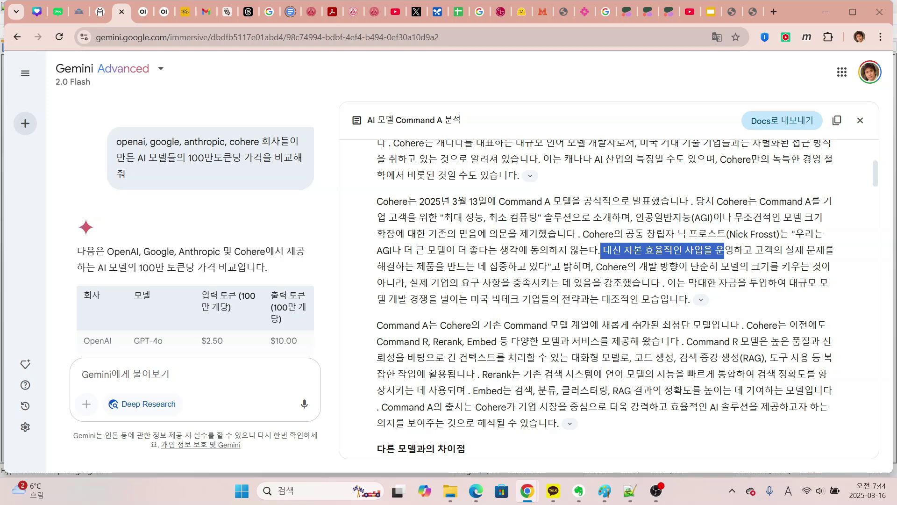
- Read the paragraph on the existing Command family, highlighting its opening words and the line on Command R, Rerank and Embed
{"action": "scroll", "coordinate": [602, 338], "scroll_direction": "down", "scroll_amount": 2}
{"action": "left_click_drag", "start_coordinate": [374, 210], "coordinate": [439, 210]}
{"action": "left_click", "coordinate": [515, 212]}
{"action": "left_click_drag", "start_coordinate": [507, 210], "coordinate": [559, 209]}
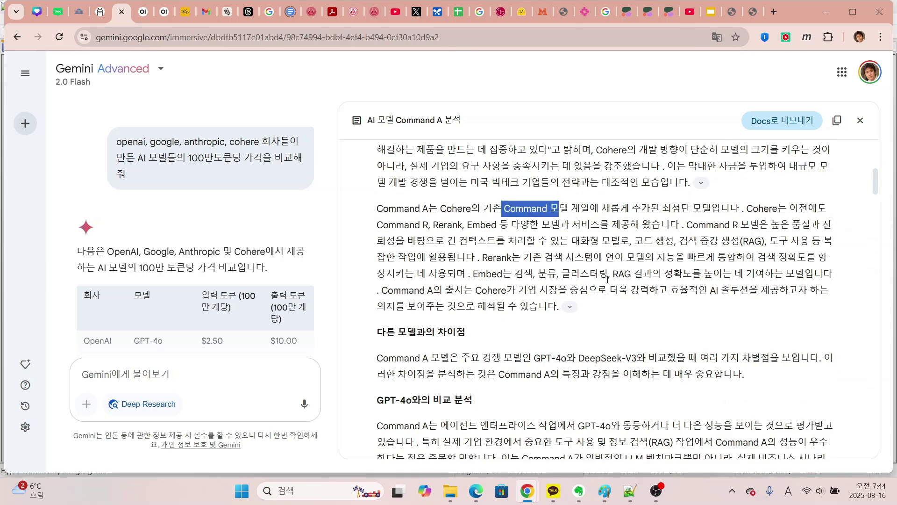
{"action": "left_click", "coordinate": [629, 330]}
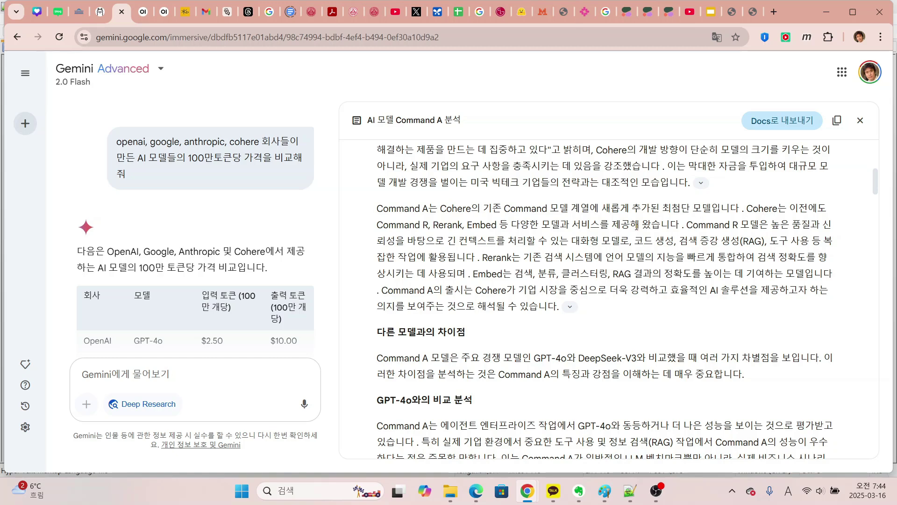
{"action": "left_click_drag", "start_coordinate": [379, 228], "coordinate": [620, 226]}
{"action": "left_click", "coordinate": [636, 307]}
- Skim the 다른 모델과의 차이점 section, highlighting the GPT-4o comparison heading and "DeepSeek-V3" in the other comparison heading
{"action": "scroll", "coordinate": [655, 309], "scroll_direction": "down", "scroll_amount": 2}
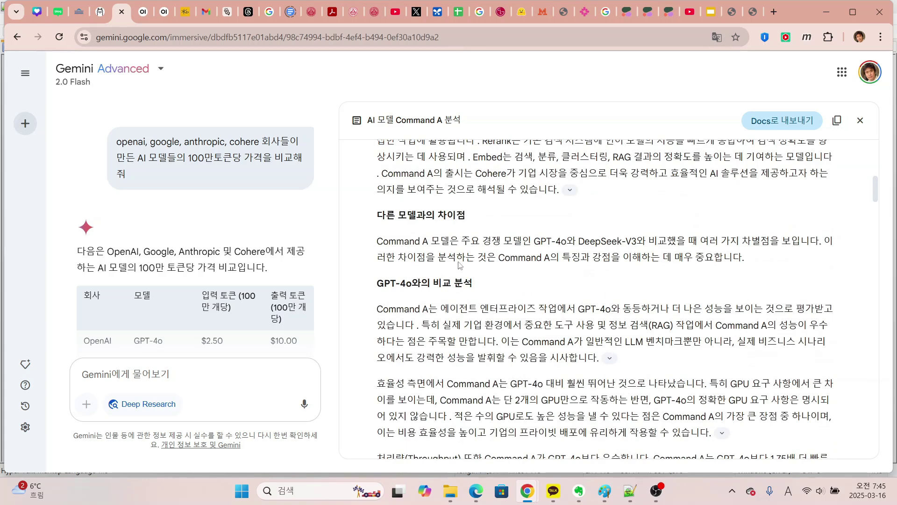
{"action": "scroll", "coordinate": [557, 293], "scroll_direction": "down", "scroll_amount": 1}
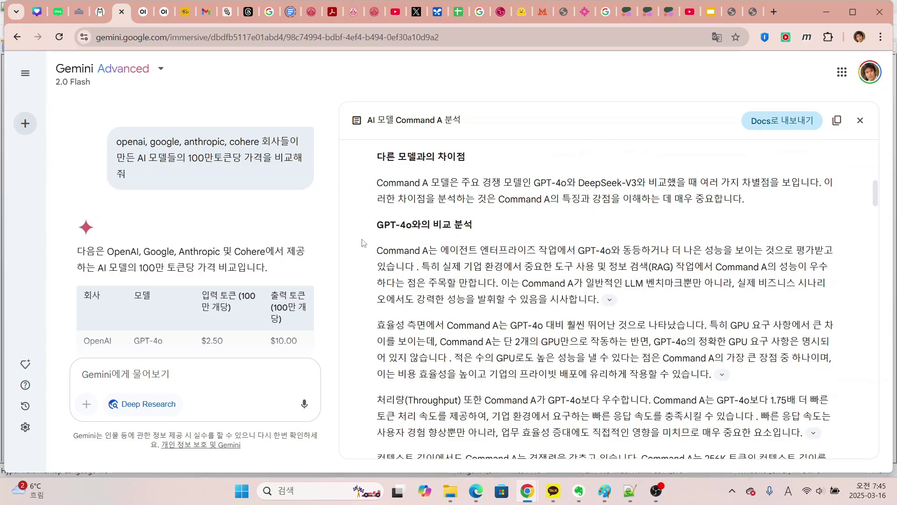
{"action": "left_click_drag", "start_coordinate": [378, 230], "coordinate": [546, 235]}
{"action": "left_click", "coordinate": [526, 310]}
{"action": "scroll", "coordinate": [526, 309], "scroll_direction": "down", "scroll_amount": 1}
{"action": "scroll", "coordinate": [526, 310], "scroll_direction": "down", "scroll_amount": 11}
{"action": "scroll", "coordinate": [526, 309], "scroll_direction": "up", "scroll_amount": 4}
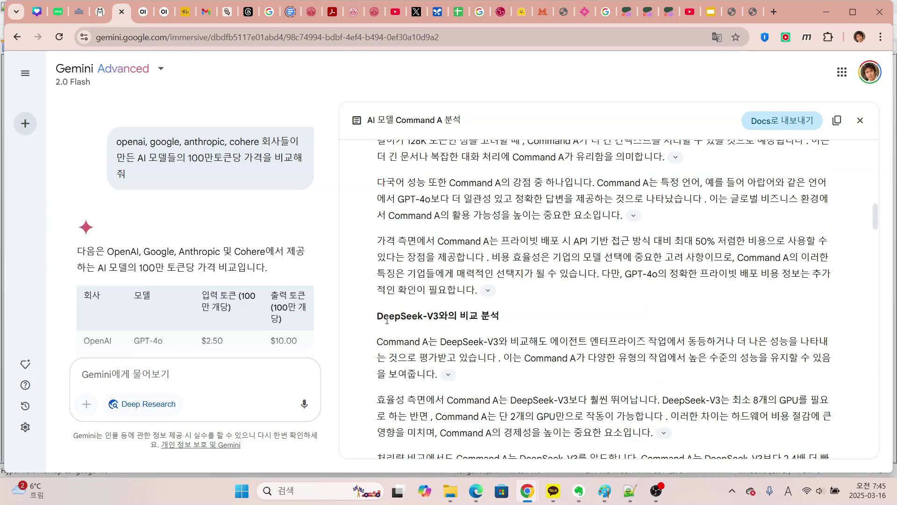
{"action": "left_click_drag", "start_coordinate": [377, 316], "coordinate": [439, 315]}
{"action": "left_click", "coordinate": [524, 319]}
- Return to the GPT-4o comparison and highlight "Command A는 단 2개의 GPU만" and the model name in its heading
{"action": "scroll", "coordinate": [524, 318], "scroll_direction": "up", "scroll_amount": 2}
{"action": "scroll", "coordinate": [525, 318], "scroll_direction": "up", "scroll_amount": 5}
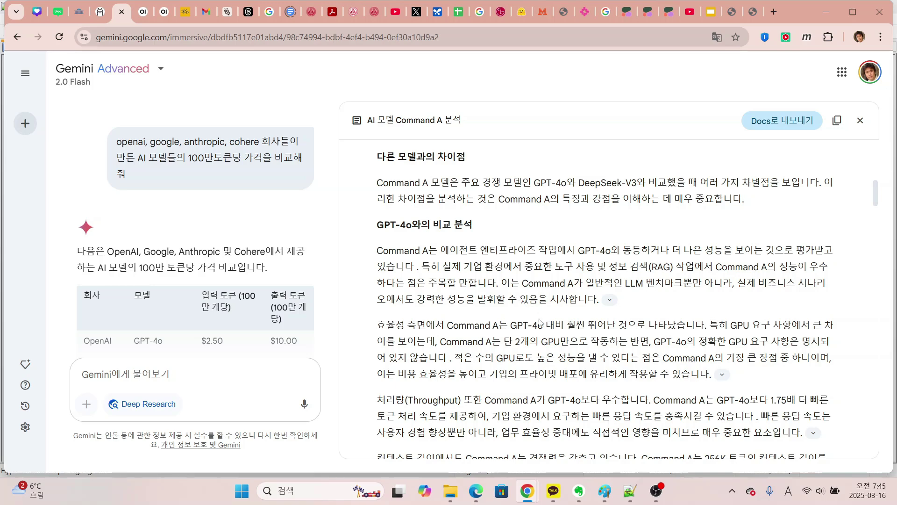
{"action": "scroll", "coordinate": [542, 316], "scroll_direction": "down", "scroll_amount": 1}
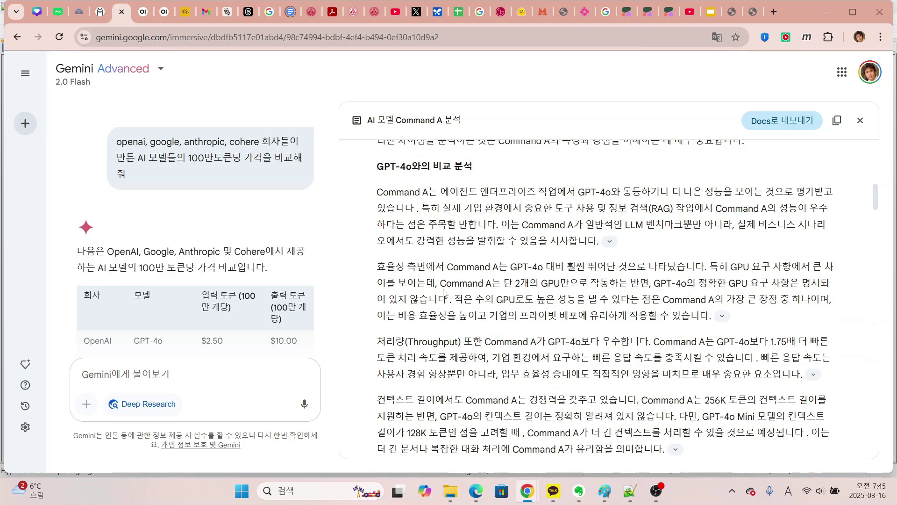
{"action": "left_click_drag", "start_coordinate": [440, 283], "coordinate": [571, 285]}
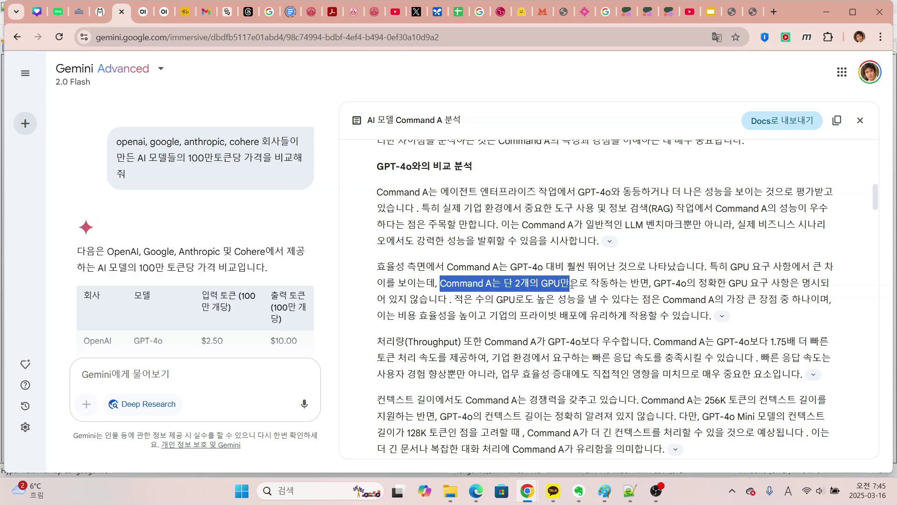
{"action": "left_click", "coordinate": [603, 284]}
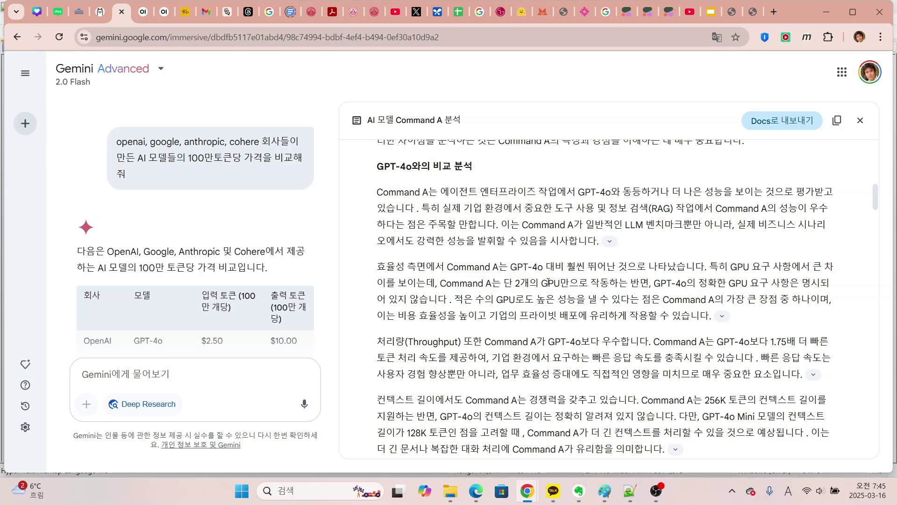
{"action": "left_click_drag", "start_coordinate": [396, 166], "coordinate": [416, 167]}
- Highlight the 1.75배 throughput figure and the 256K context length statement for Command A in the GPT-4o comparison
{"action": "scroll", "coordinate": [619, 327], "scroll_direction": "down", "scroll_amount": 1}
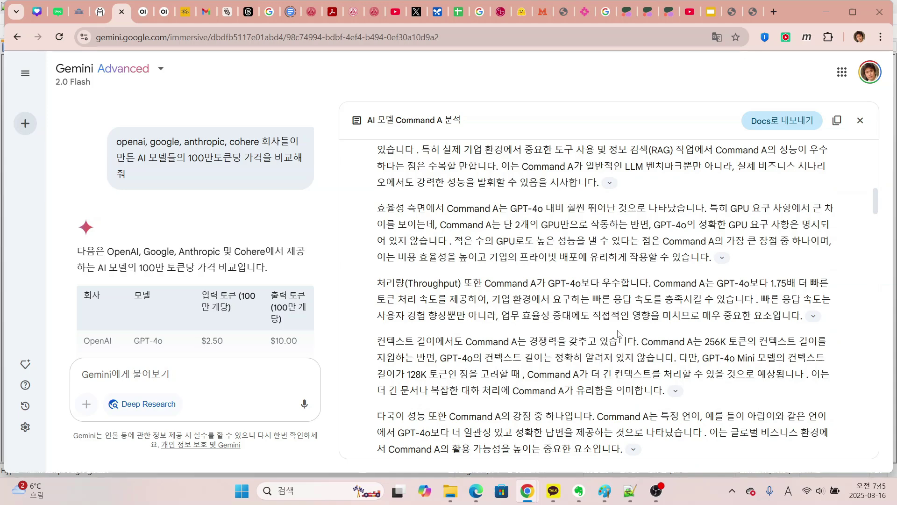
{"action": "left_click_drag", "start_coordinate": [771, 284], "coordinate": [790, 283]}
{"action": "left_click", "coordinate": [608, 355]}
{"action": "left_click_drag", "start_coordinate": [642, 342], "coordinate": [743, 343]}
{"action": "left_click", "coordinate": [657, 371]}
- Highlight the context paragraph's remark on GPT-4o's context length, the GPT-4o Mini name and the 128K figure, then clear the selection
{"action": "scroll", "coordinate": [658, 371], "scroll_direction": "down", "scroll_amount": 1}
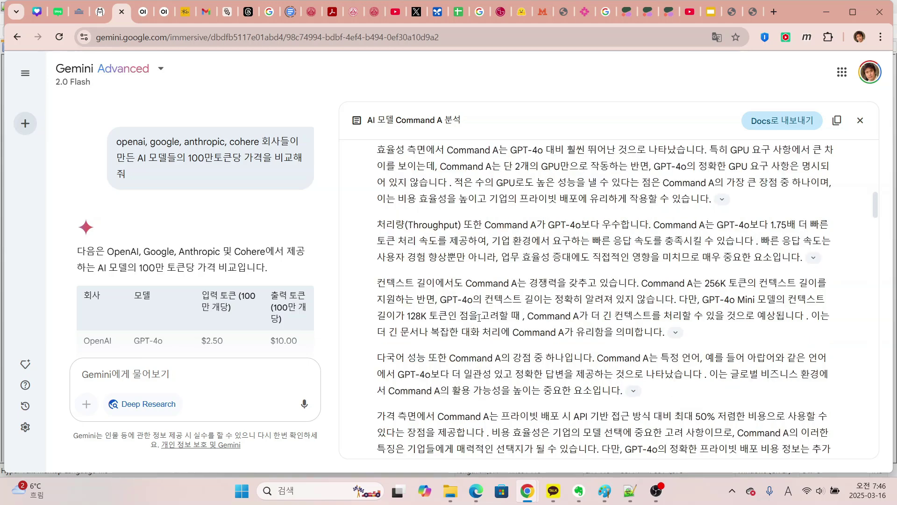
{"action": "left_click_drag", "start_coordinate": [514, 299], "coordinate": [612, 302]}
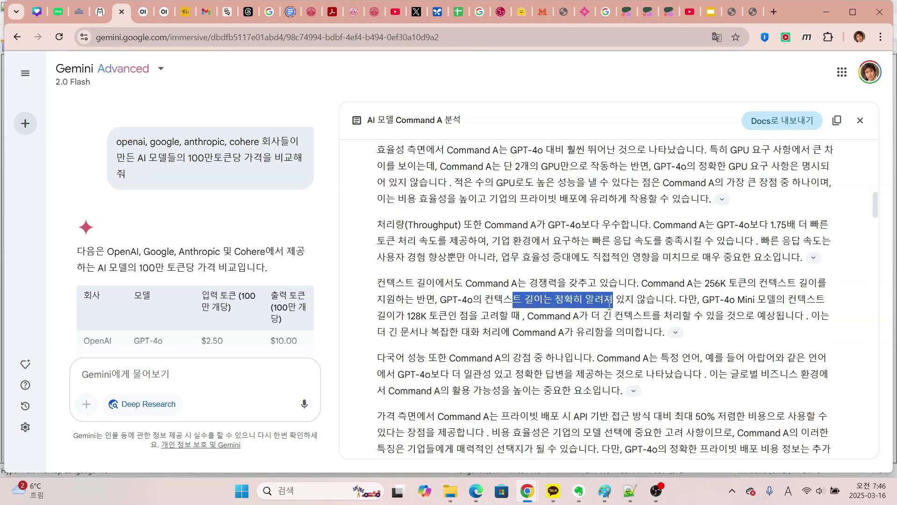
{"action": "left_click", "coordinate": [518, 333]}
{"action": "left_click_drag", "start_coordinate": [726, 300], "coordinate": [754, 300]}
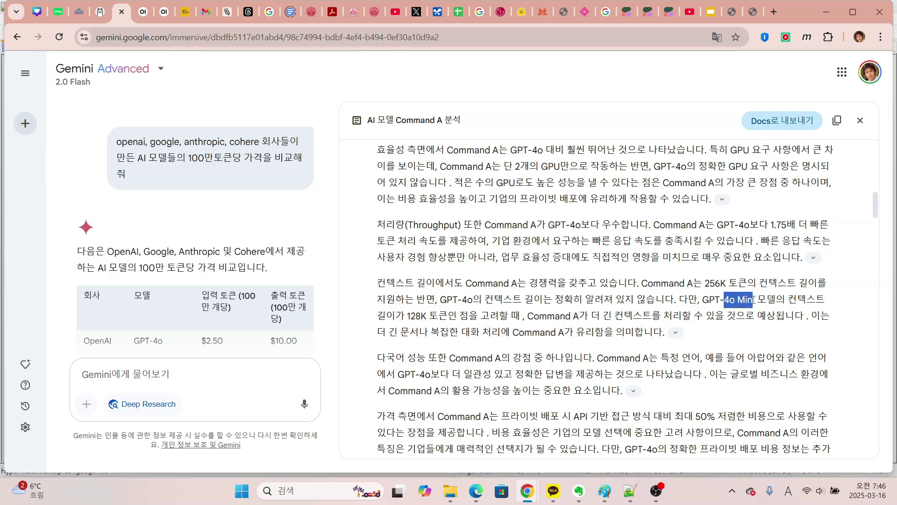
{"action": "left_click_drag", "start_coordinate": [407, 319], "coordinate": [432, 319]}
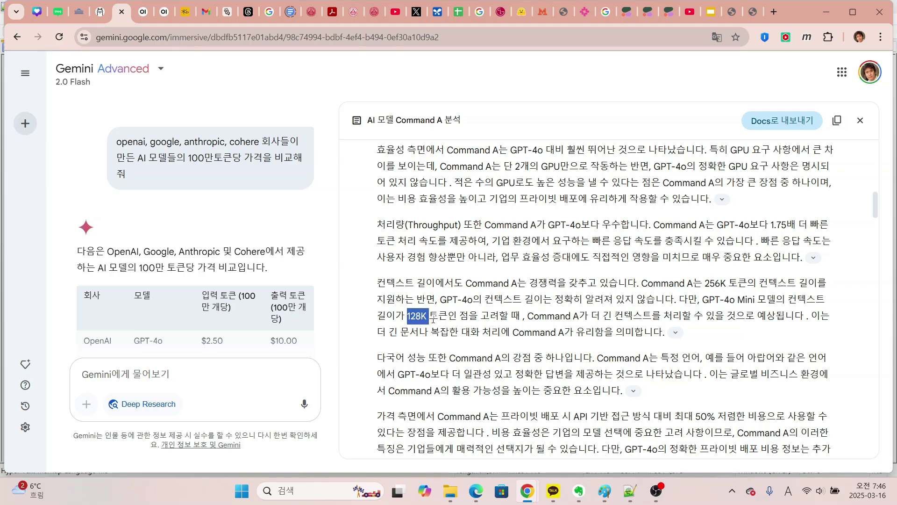
{"action": "left_click", "coordinate": [580, 319]}
- Read the pricing paragraph, highlighting the private deployment passage and the phrase "대비 최대 50% 저렴한 비용으로 사용"
{"action": "scroll", "coordinate": [551, 354], "scroll_direction": "down", "scroll_amount": 1}
{"action": "scroll", "coordinate": [551, 355], "scroll_direction": "down", "scroll_amount": 2}
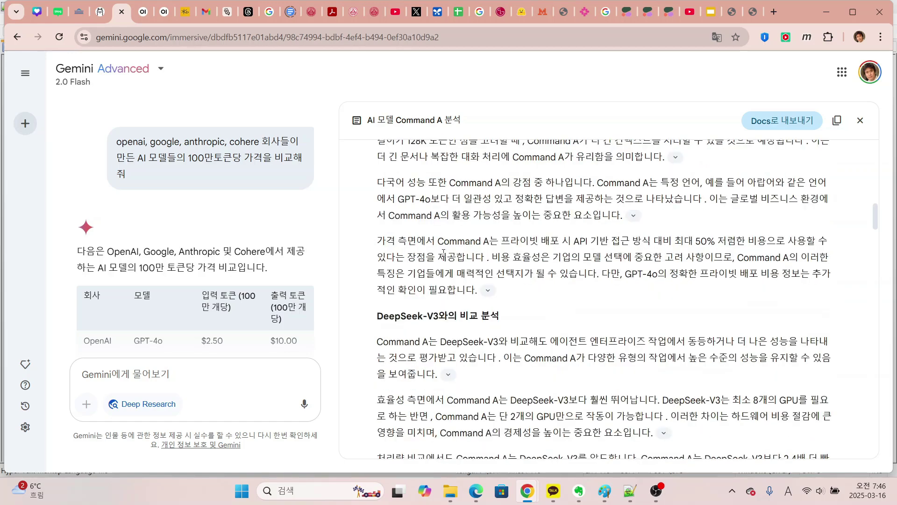
{"action": "left_click_drag", "start_coordinate": [438, 241], "coordinate": [579, 242]}
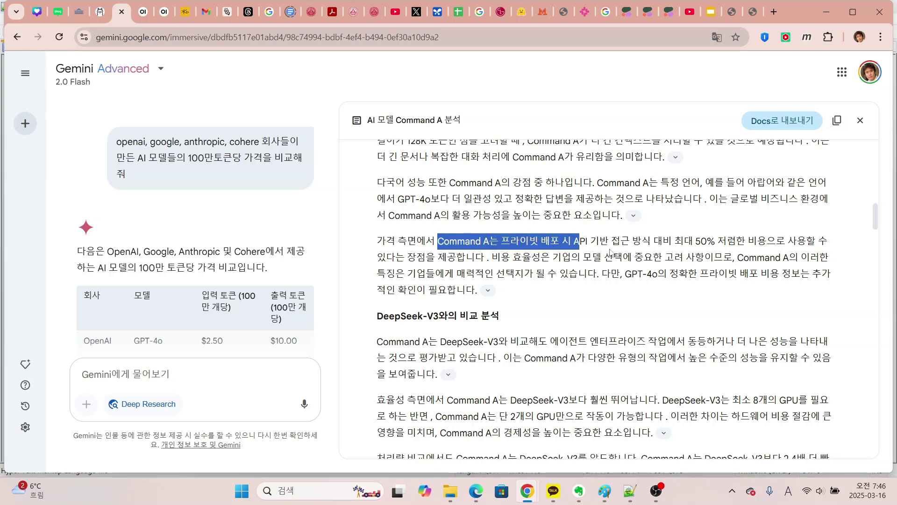
{"action": "left_click", "coordinate": [612, 252]}
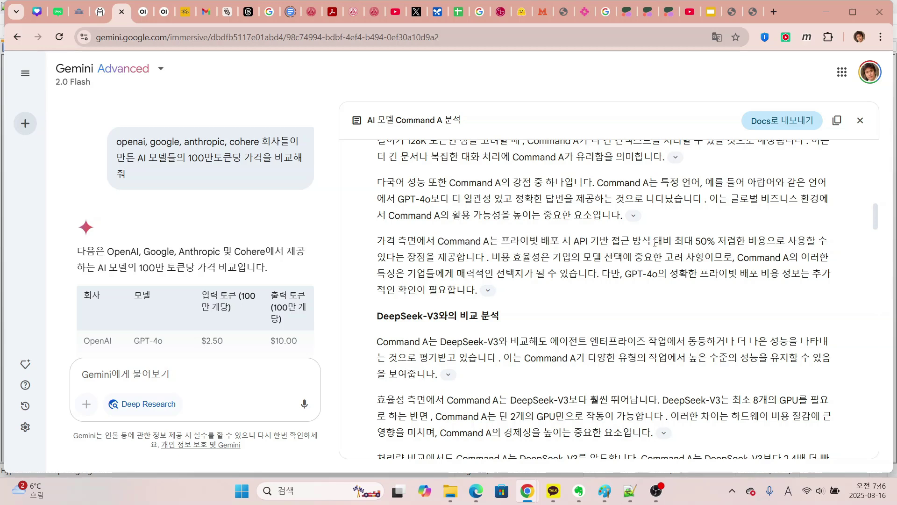
{"action": "left_click_drag", "start_coordinate": [651, 241], "coordinate": [807, 241]}
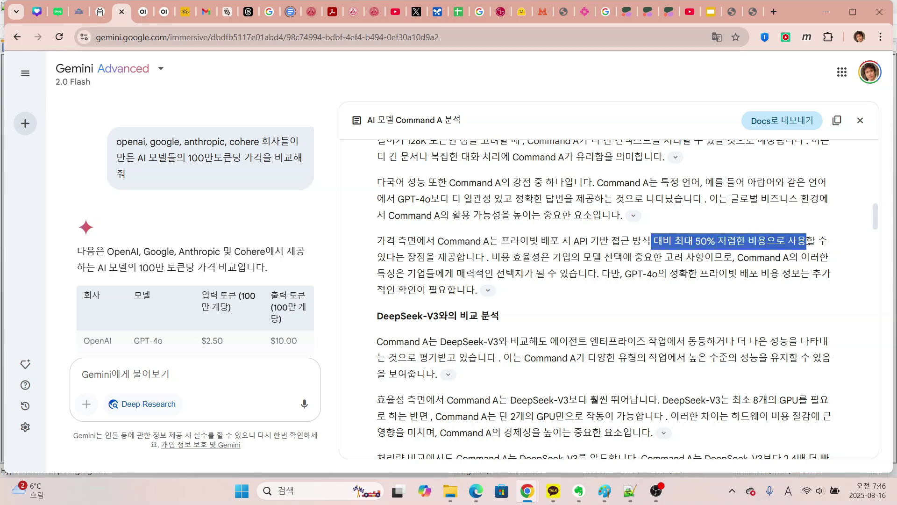
{"action": "left_click", "coordinate": [548, 294]}
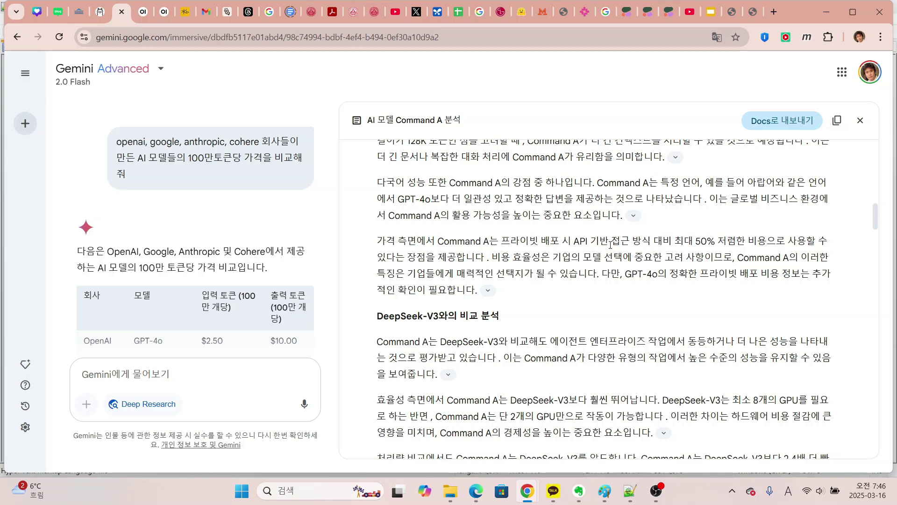
- Highlight the API-based access phrase, "프라이빗 배포" and the Command A private deployment wording again, then clear the selection
{"action": "left_click_drag", "start_coordinate": [573, 242], "coordinate": [629, 241]}
{"action": "left_click", "coordinate": [540, 263]}
{"action": "left_click_drag", "start_coordinate": [503, 241], "coordinate": [556, 241]}
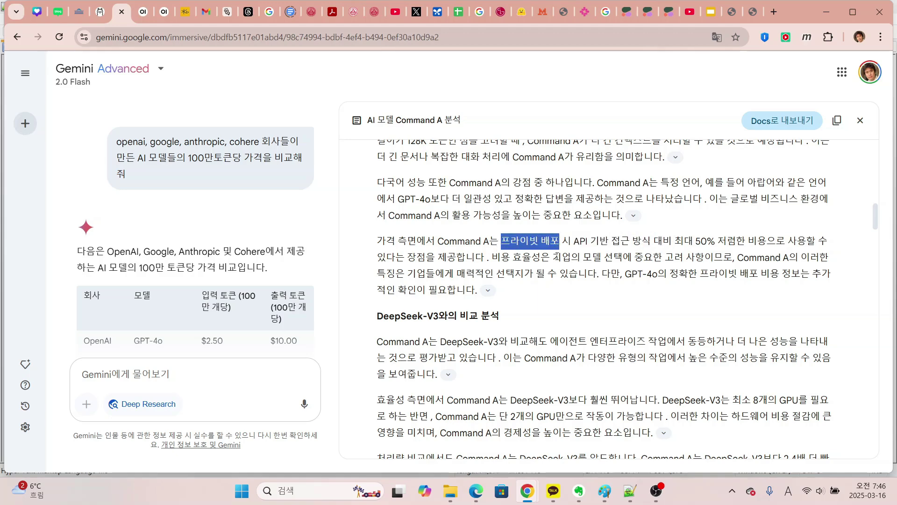
{"action": "left_click", "coordinate": [491, 254]}
{"action": "left_click_drag", "start_coordinate": [439, 241], "coordinate": [554, 243]}
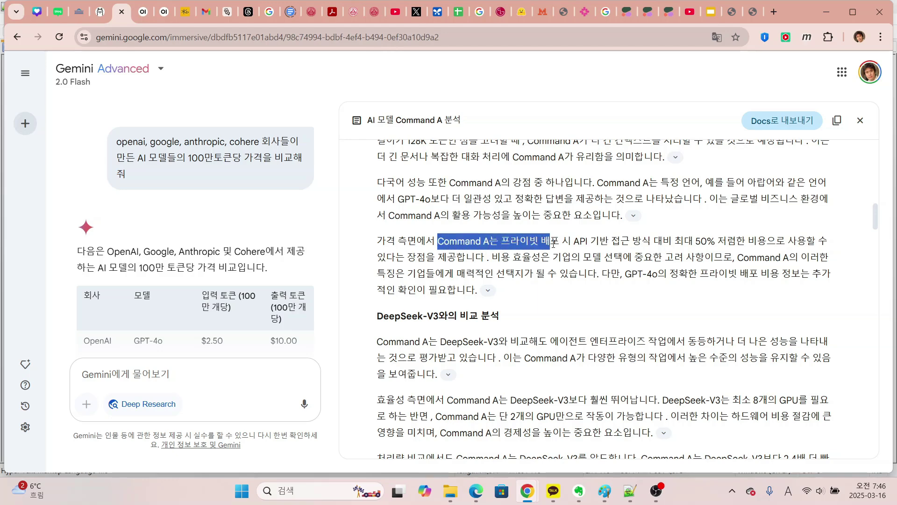
{"action": "left_click", "coordinate": [557, 263]}
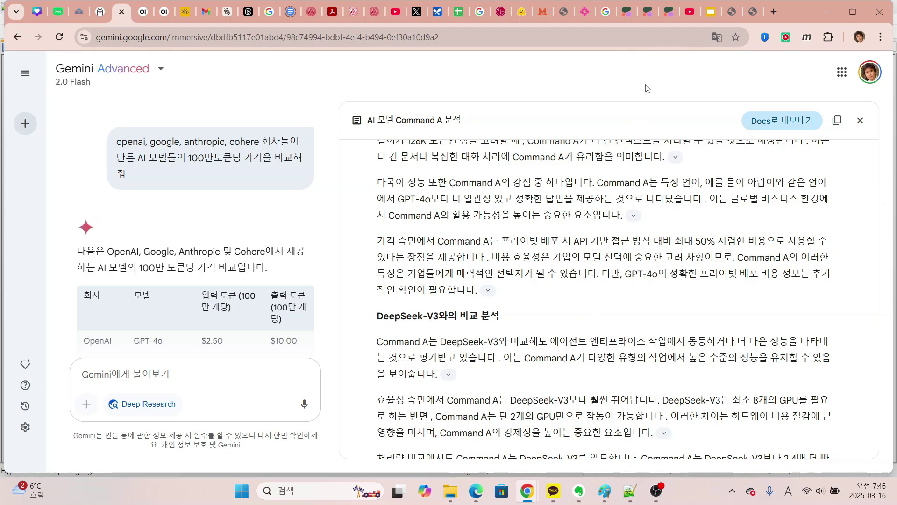
- Switch to the Cohere website and open its demo request (데모 요청) page
{"action": "left_click", "coordinate": [669, 12]}
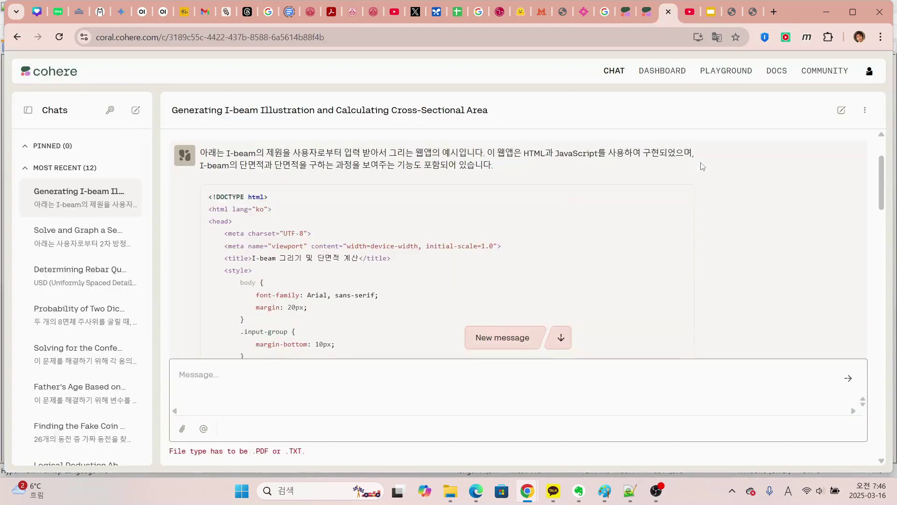
{"action": "left_click", "coordinate": [627, 12]}
{"action": "left_click", "coordinate": [840, 82]}
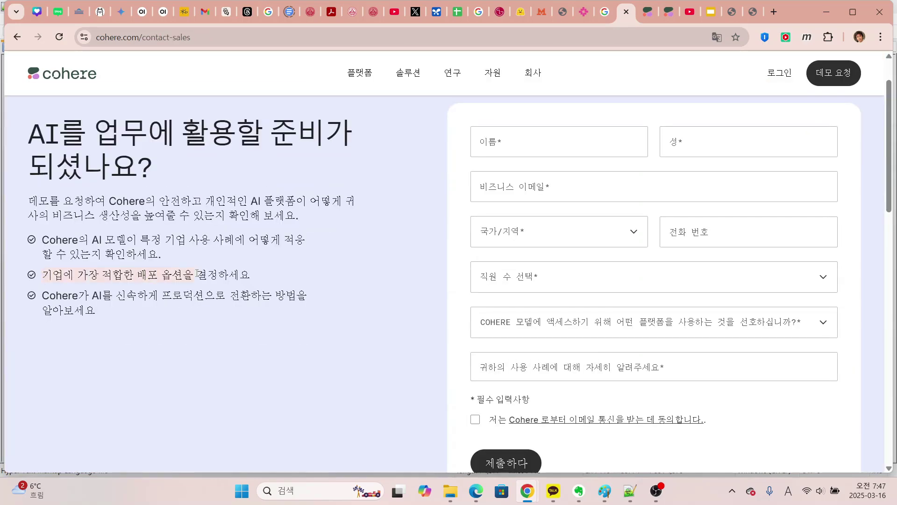
- Highlight the deployment-option and production-transition bullets, then review the preferred-platform options in the form and close the list without choosing
{"action": "left_click_drag", "start_coordinate": [197, 274], "coordinate": [252, 278]}
{"action": "left_click_drag", "start_coordinate": [42, 294], "coordinate": [112, 296]}
{"action": "left_click", "coordinate": [305, 299]}
{"action": "left_click", "coordinate": [817, 326]}
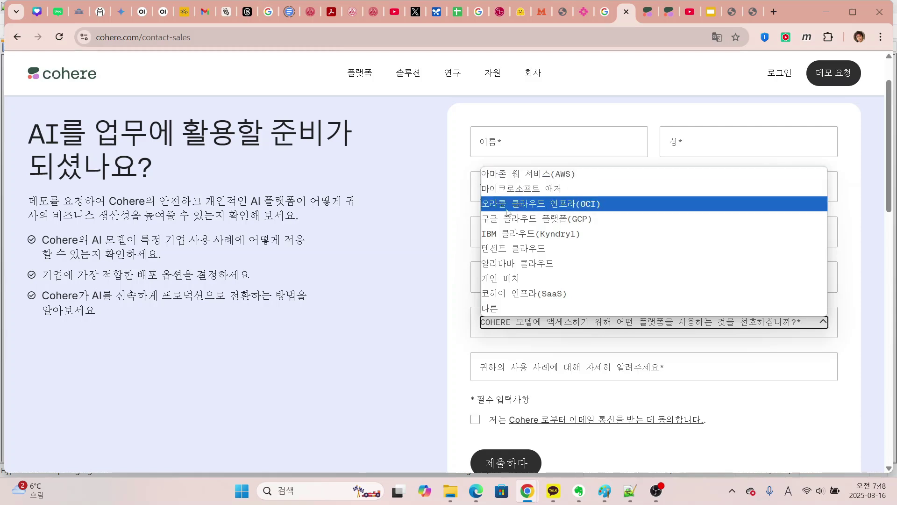
{"action": "left_click", "coordinate": [458, 277]}
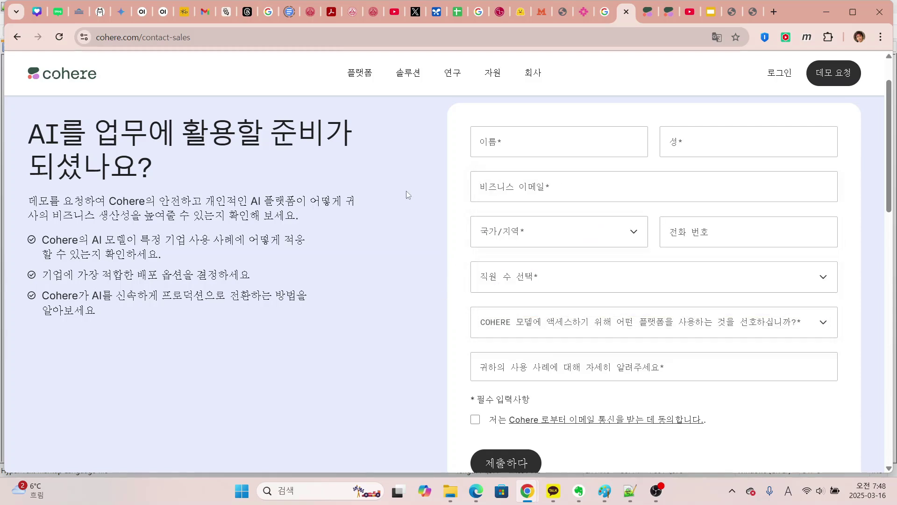
- Return to the Gemini report and highlight "DeepSeek-V3는 최소 8개의 GPU" in the DeepSeek-V3 comparison section, then clear the selection
{"action": "key", "text": "ctrl+4"}
{"action": "scroll", "coordinate": [387, 263], "scroll_direction": "up", "scroll_amount": 1}
{"action": "left_click_drag", "start_coordinate": [387, 263], "coordinate": [450, 258]}
{"action": "left_click", "coordinate": [672, 275]}
{"action": "scroll", "coordinate": [649, 293], "scroll_direction": "down", "scroll_amount": 1}
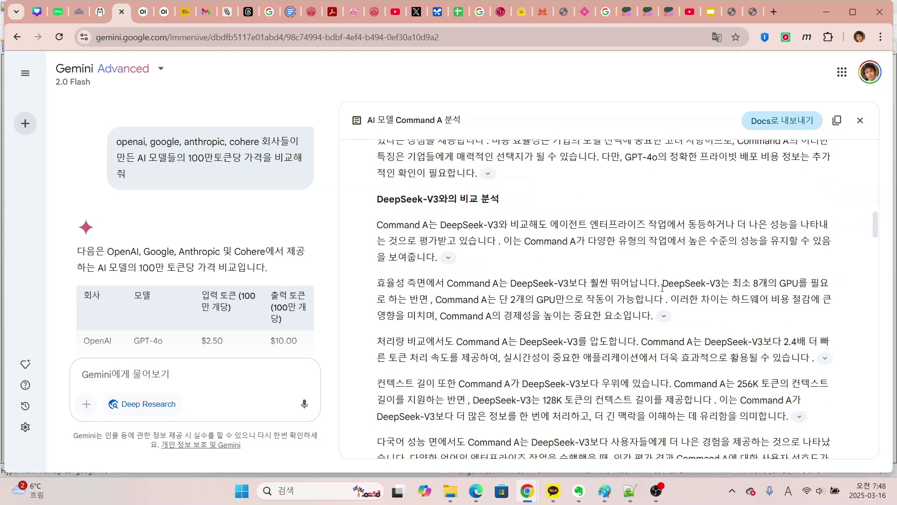
{"action": "left_click_drag", "start_coordinate": [663, 284], "coordinate": [802, 282]}
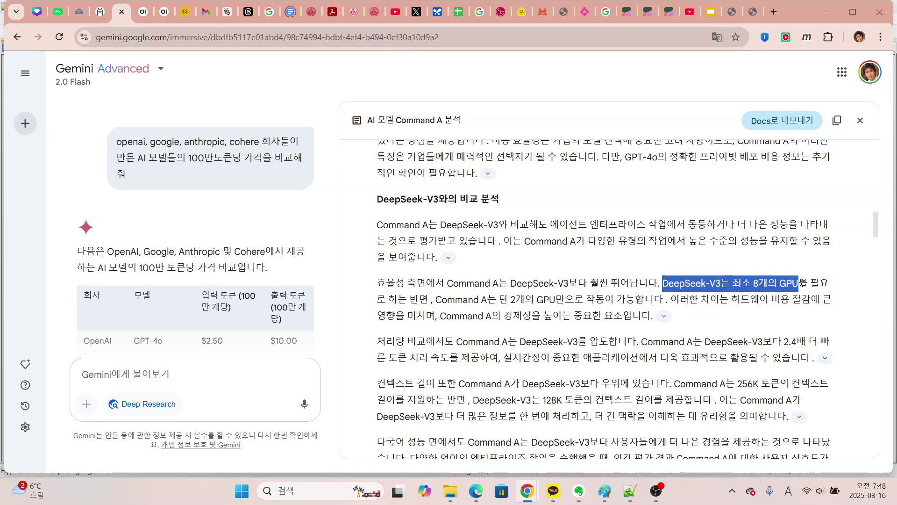
{"action": "left_click", "coordinate": [630, 260]}
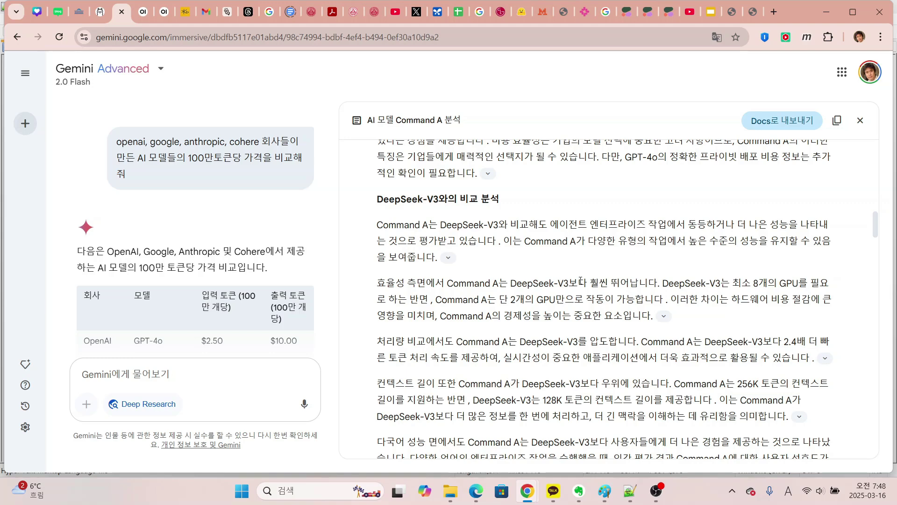
- Highlight the 2.4 throughput multiple and the 256K context length in the DeepSeek-V3 comparison, then clear the selection
{"action": "scroll", "coordinate": [580, 294], "scroll_direction": "down", "scroll_amount": 2}
{"action": "left_click_drag", "start_coordinate": [784, 225], "coordinate": [799, 226]}
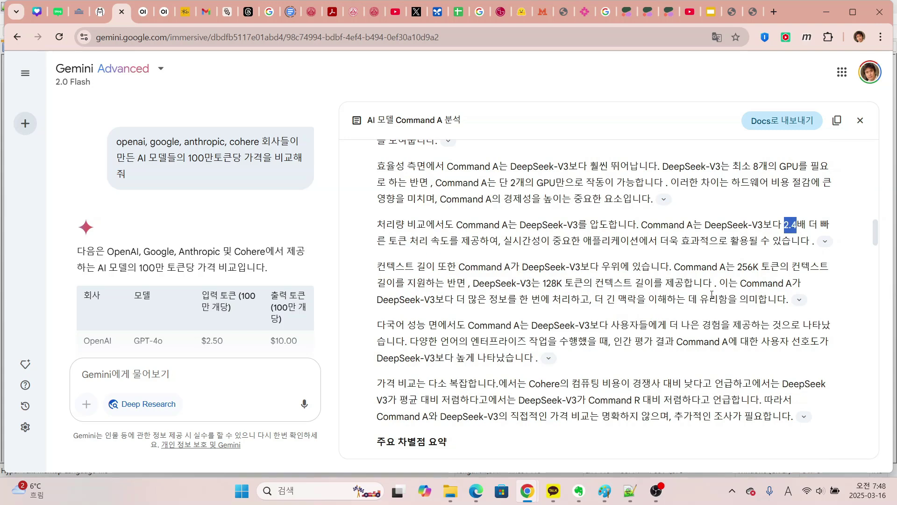
{"action": "left_click", "coordinate": [727, 296]}
{"action": "left_click_drag", "start_coordinate": [376, 266], "coordinate": [565, 284]}
{"action": "double_click", "coordinate": [742, 271]}
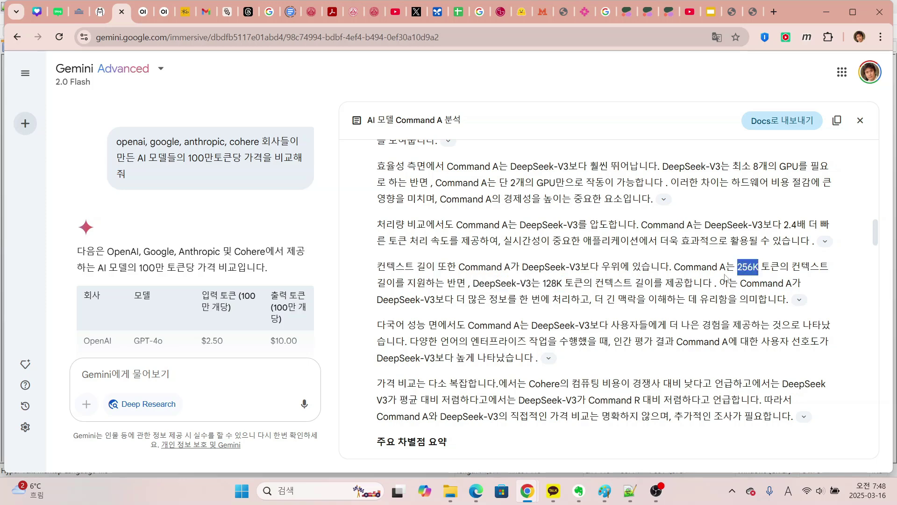
{"action": "left_click", "coordinate": [673, 293]}
- Review the key differentiators summary (주요 차별점 요약), highlighting "GPU 요구 사항과 토큰 처리량에서 뛰어난 효율성을 보입니다."
{"action": "scroll", "coordinate": [570, 201], "scroll_direction": "down", "scroll_amount": 5}
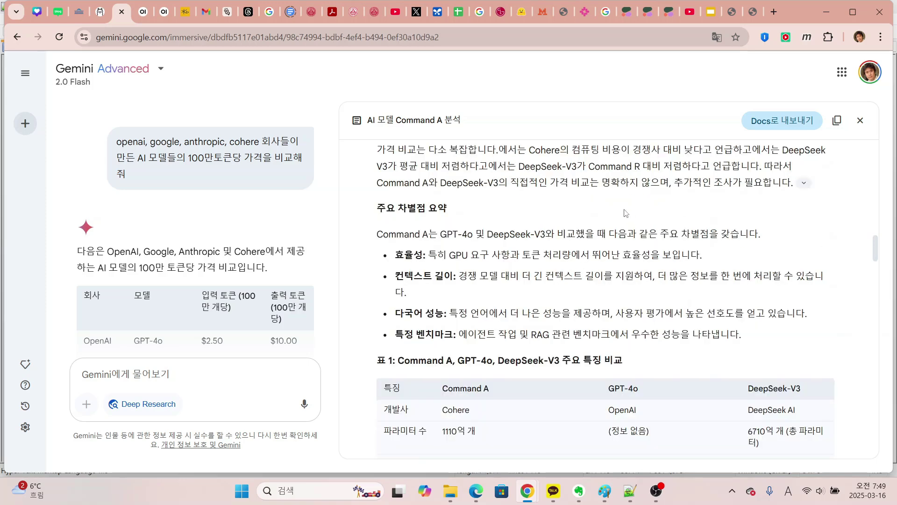
{"action": "left_click_drag", "start_coordinate": [374, 212], "coordinate": [566, 212]}
{"action": "left_click", "coordinate": [566, 213]}
{"action": "left_click_drag", "start_coordinate": [449, 255], "coordinate": [723, 260]}
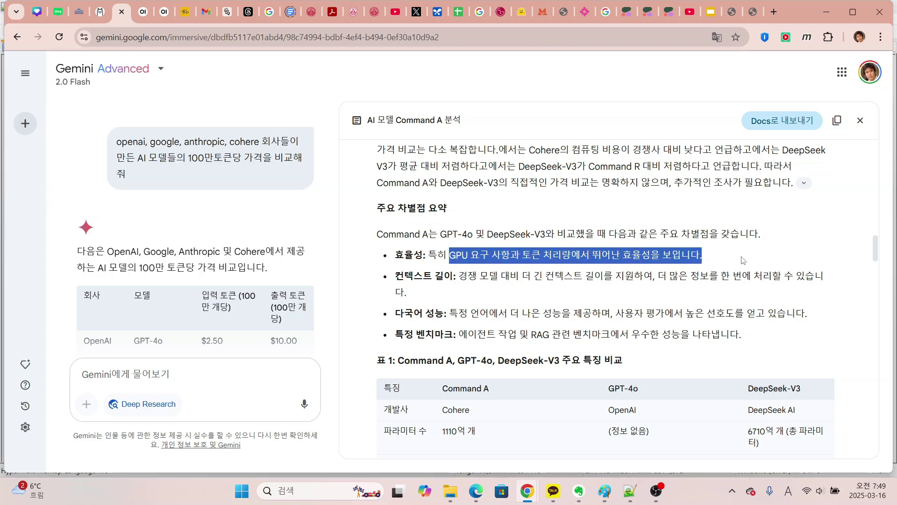
{"action": "left_click", "coordinate": [584, 295]}
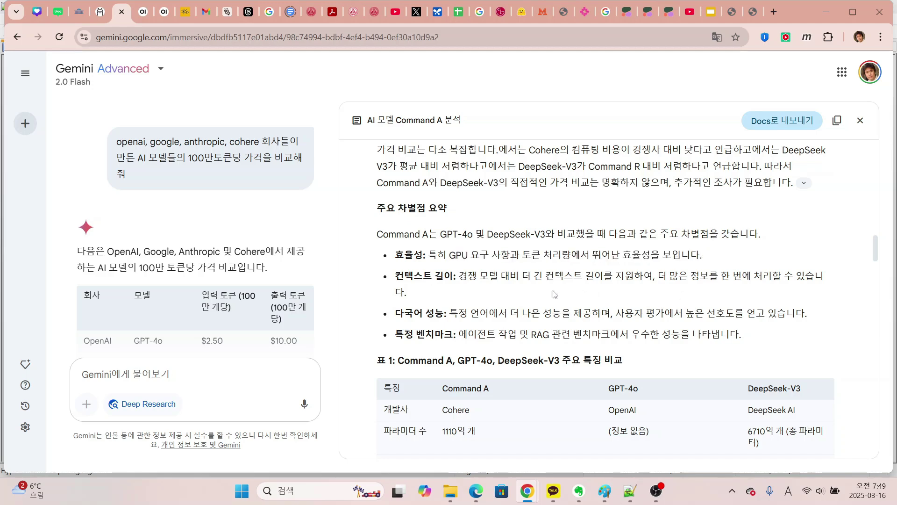
- Highlight the multilingual performance (다국어 성능) and specific benchmark (특정 벤치마크) bullets in the summary, then clear the selection
{"action": "scroll", "coordinate": [549, 330], "scroll_direction": "down", "scroll_amount": 1}
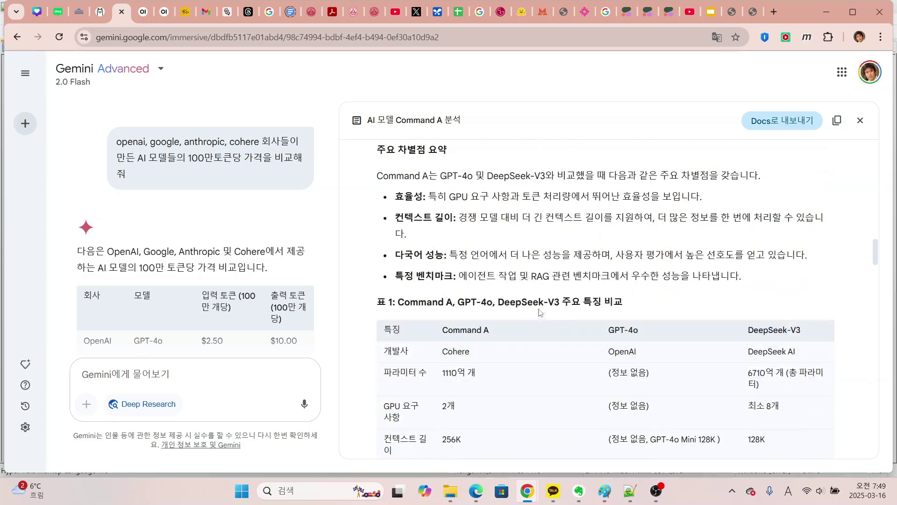
{"action": "left_click_drag", "start_coordinate": [469, 255], "coordinate": [644, 256]}
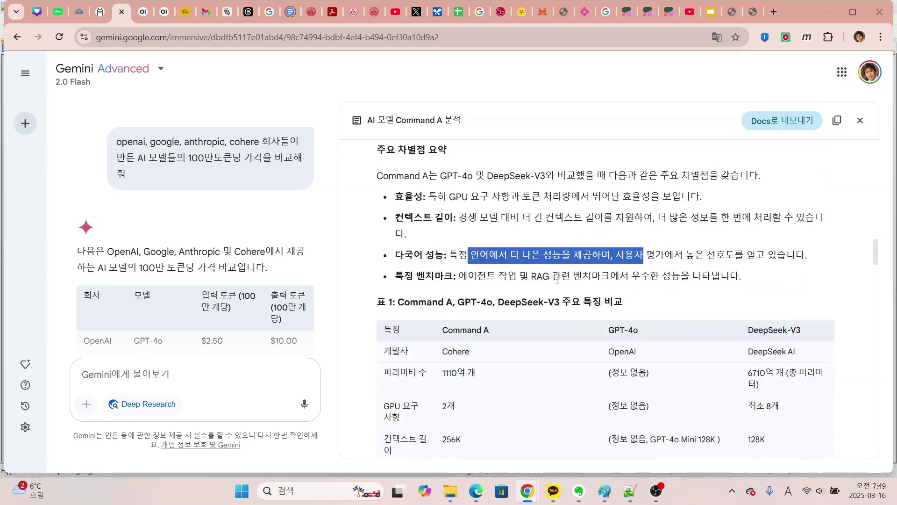
{"action": "left_click", "coordinate": [439, 278]}
{"action": "left_click_drag", "start_coordinate": [462, 276], "coordinate": [748, 281]}
{"action": "left_click", "coordinate": [780, 282]}
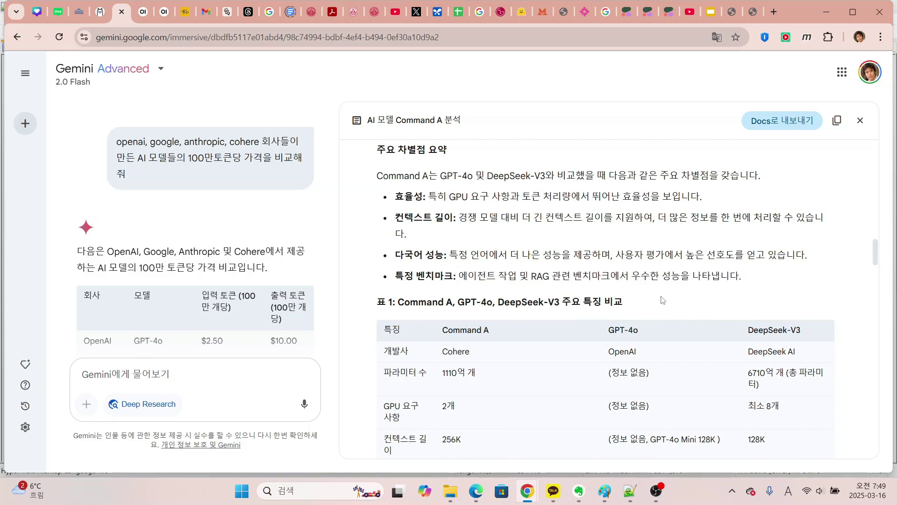
- Highlight the three model names in Table 1's header and each developer in the 개발사 row
{"action": "scroll", "coordinate": [663, 300], "scroll_direction": "down", "scroll_amount": 2}
{"action": "left_click_drag", "start_coordinate": [443, 220], "coordinate": [807, 215]}
{"action": "left_click", "coordinate": [866, 213]}
{"action": "left_click_drag", "start_coordinate": [445, 237], "coordinate": [477, 239]}
{"action": "left_click_drag", "start_coordinate": [607, 240], "coordinate": [637, 238]}
{"action": "left_click", "coordinate": [750, 239]}
{"action": "left_click_drag", "start_coordinate": [750, 238], "coordinate": [828, 241]}
{"action": "left_click", "coordinate": [832, 241]}
- Compare the parameter counts (파라미터 수) in Table 1 by highlighting the Command A, GPT-4o and DeepSeek-V3 entries
{"action": "scroll", "coordinate": [532, 229], "scroll_direction": "down", "scroll_amount": 1}
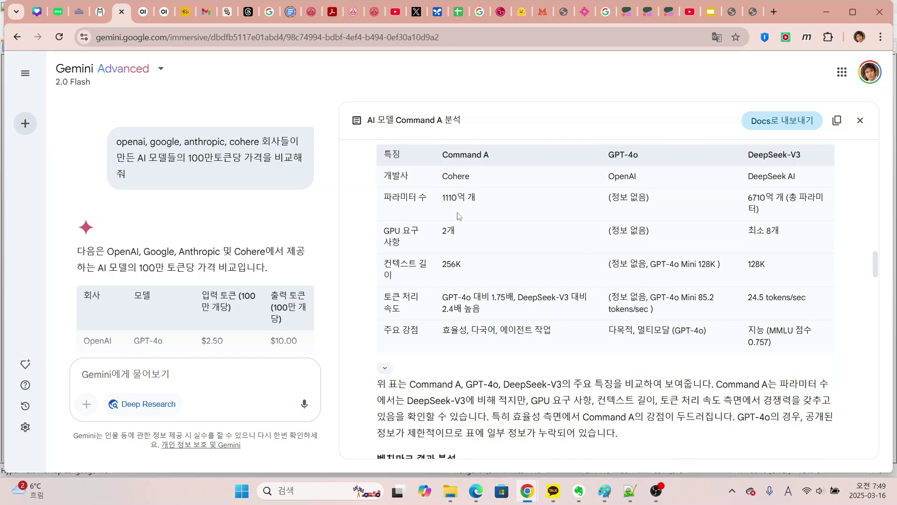
{"action": "left_click_drag", "start_coordinate": [442, 198], "coordinate": [450, 200]}
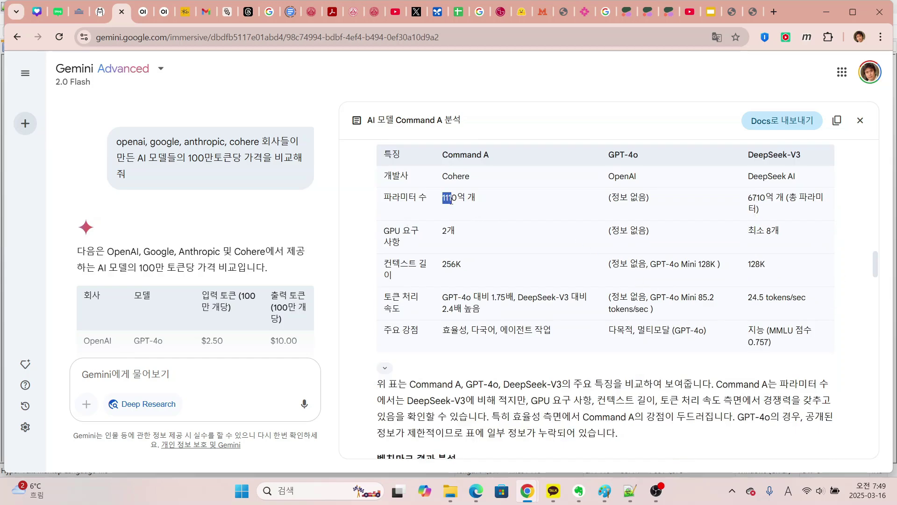
{"action": "left_click", "coordinate": [474, 215]}
{"action": "left_click_drag", "start_coordinate": [608, 199], "coordinate": [650, 199]}
{"action": "left_click", "coordinate": [755, 196]}
{"action": "mouse_move", "coordinate": [746, 202]}
{"action": "left_mouse_down"}
{"action": "mouse_move", "coordinate": [776, 209]}
{"action": "mouse_move", "coordinate": [762, 197]}
{"action": "left_mouse_up"}
{"action": "left_click", "coordinate": [777, 246]}
- Highlight Command A's GPU requirement, context length and token throughput entries in Table 1, then clear the selection
{"action": "left_click_drag", "start_coordinate": [442, 232], "coordinate": [462, 233]}
{"action": "left_click", "coordinate": [818, 235]}
{"action": "scroll", "coordinate": [808, 245], "scroll_direction": "down", "scroll_amount": 1}
{"action": "left_click_drag", "start_coordinate": [442, 209], "coordinate": [521, 211]}
{"action": "left_click", "coordinate": [521, 211]}
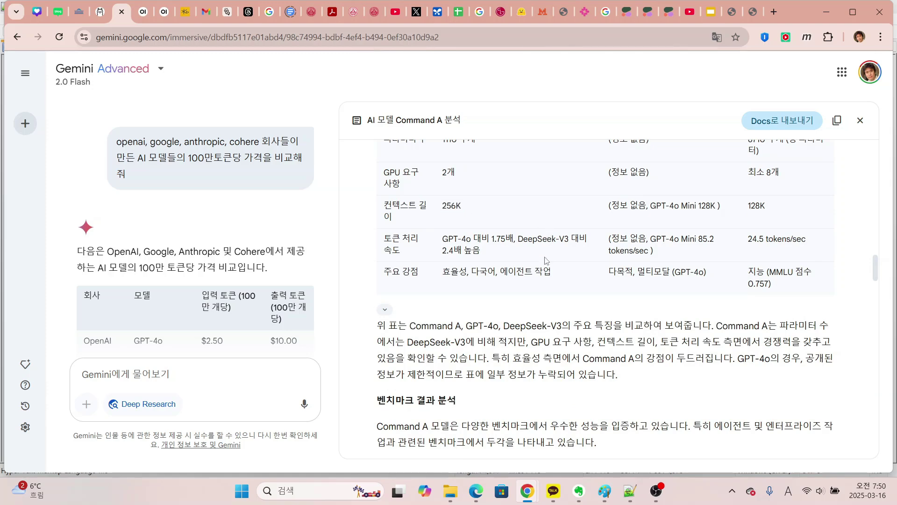
{"action": "left_click_drag", "start_coordinate": [481, 239], "coordinate": [519, 240]}
{"action": "left_click", "coordinate": [571, 256]}
- Compare the main strengths (주요 강점) in Table 1, highlighting the GPT-4o entry and Command A's entry
{"action": "left_click_drag", "start_coordinate": [613, 271], "coordinate": [704, 273]}
{"action": "scroll", "coordinate": [703, 272], "scroll_direction": "up", "scroll_amount": 2}
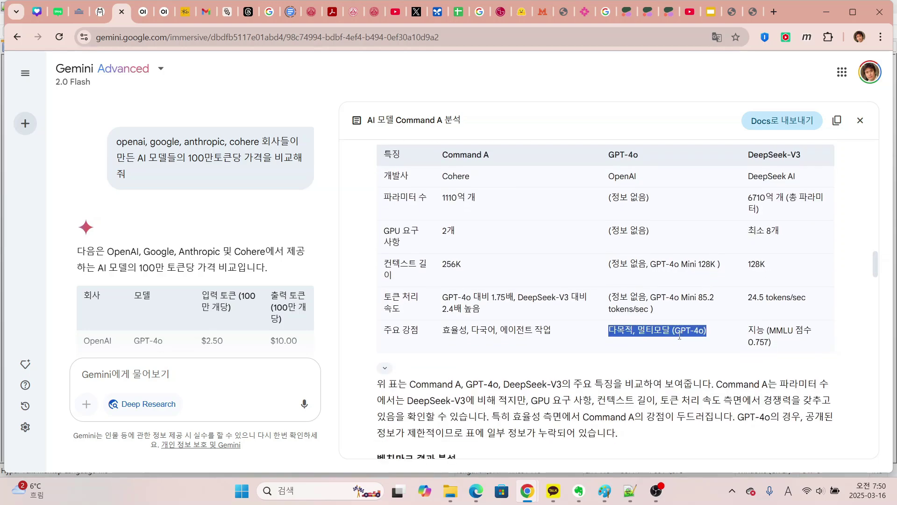
{"action": "left_click", "coordinate": [637, 330]}
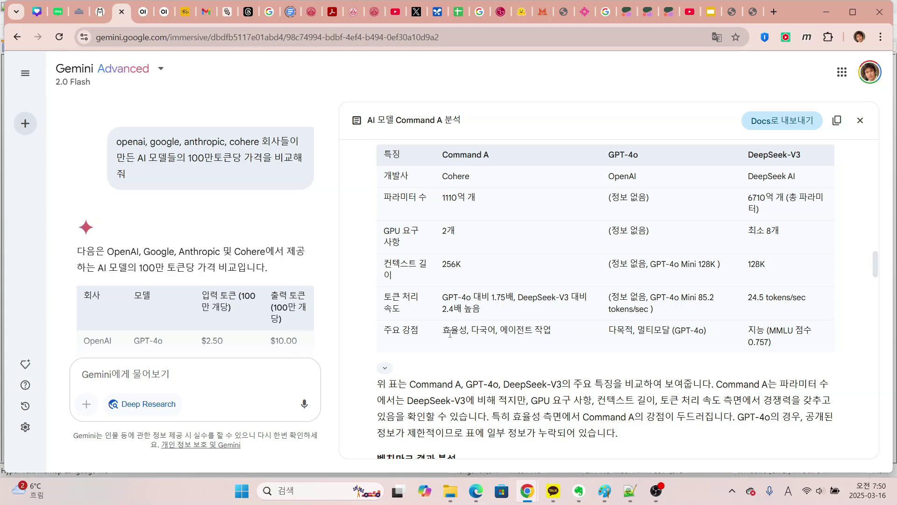
{"action": "left_click_drag", "start_coordinate": [446, 333], "coordinate": [566, 337]}
{"action": "left_click", "coordinate": [587, 337]}
{"action": "left_click_drag", "start_coordinate": [449, 331], "coordinate": [559, 335]}
{"action": "left_click", "coordinate": [593, 344]}
- Skim the benchmark and industry sections, then review the technical details, model architecture and training data headings of the report
{"action": "scroll", "coordinate": [607, 337], "scroll_direction": "down", "scroll_amount": 5}
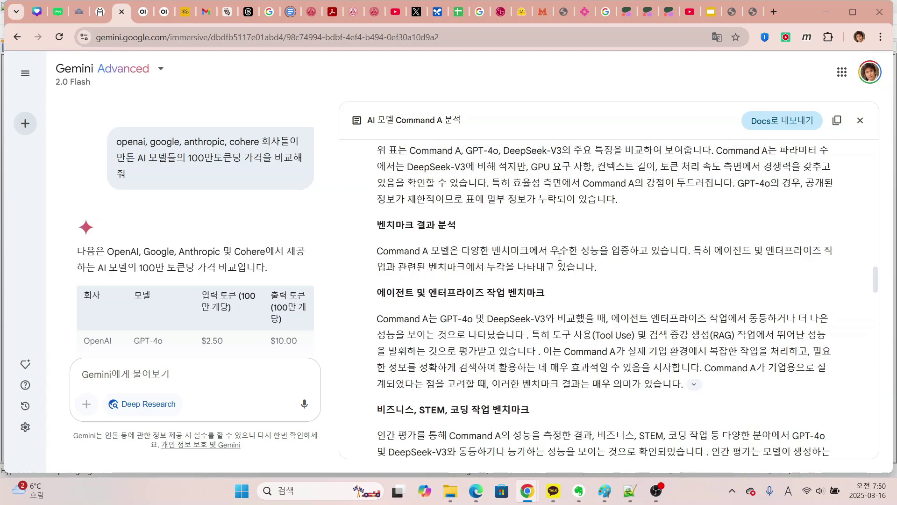
{"action": "scroll", "coordinate": [560, 276], "scroll_direction": "down", "scroll_amount": 3}
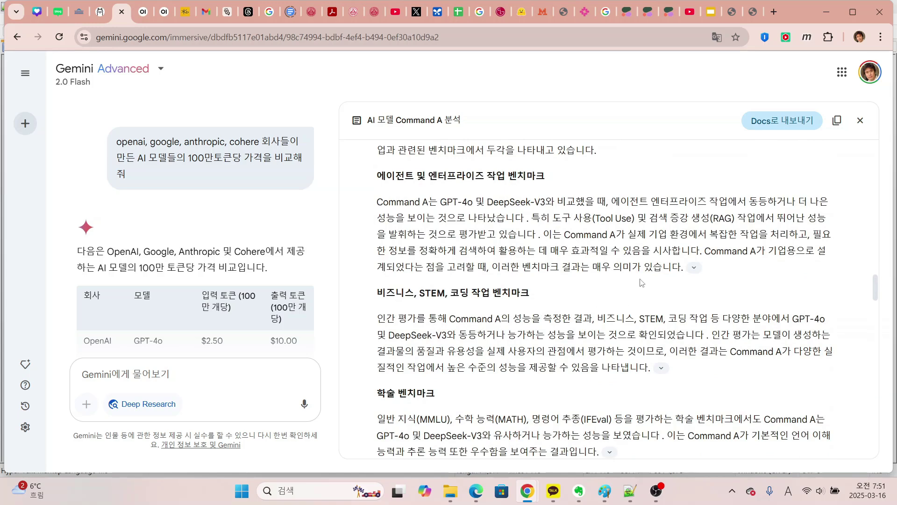
{"action": "scroll", "coordinate": [607, 299], "scroll_direction": "down", "scroll_amount": 10}
{"action": "triple_click", "coordinate": [383, 212]}
{"action": "left_click", "coordinate": [419, 267]}
{"action": "triple_click", "coordinate": [381, 263]}
{"action": "left_click", "coordinate": [383, 264]}
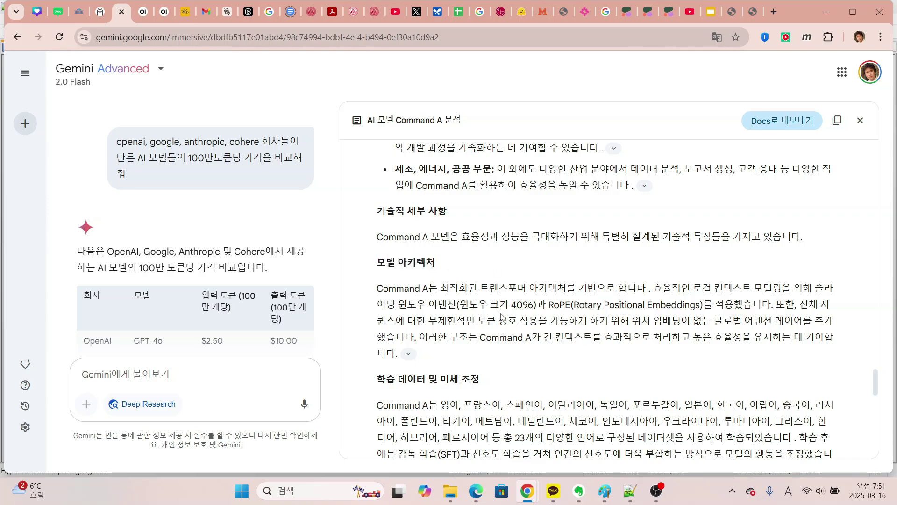
{"action": "scroll", "coordinate": [385, 266], "scroll_direction": "down", "scroll_amount": 3}
{"action": "triple_click", "coordinate": [388, 268]}
{"action": "left_click", "coordinate": [563, 266]}
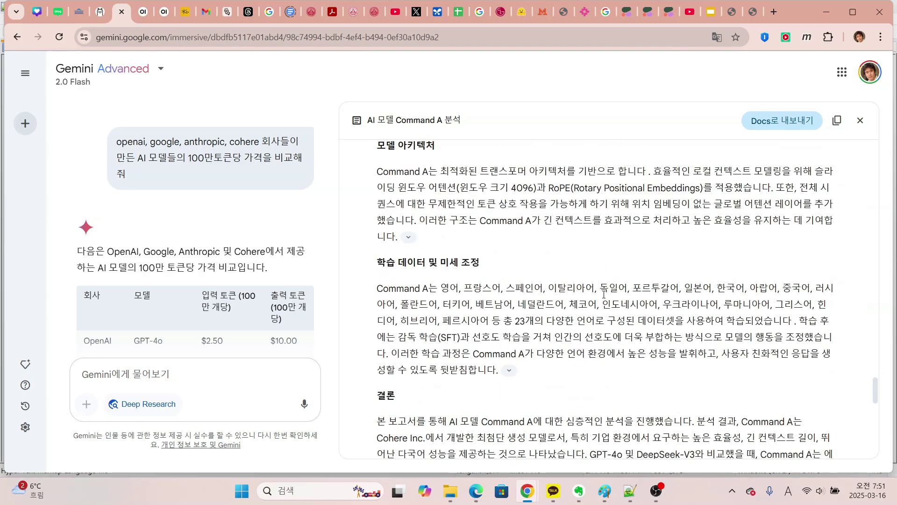
- Read the report's conclusion (결론), highlighting "Cohere Inc.에서 개발한", "긴 컨텍스트 길이" and "기업 환경"
{"action": "scroll", "coordinate": [605, 303], "scroll_direction": "down", "scroll_amount": 7}
{"action": "scroll", "coordinate": [583, 308], "scroll_direction": "up", "scroll_amount": 1}
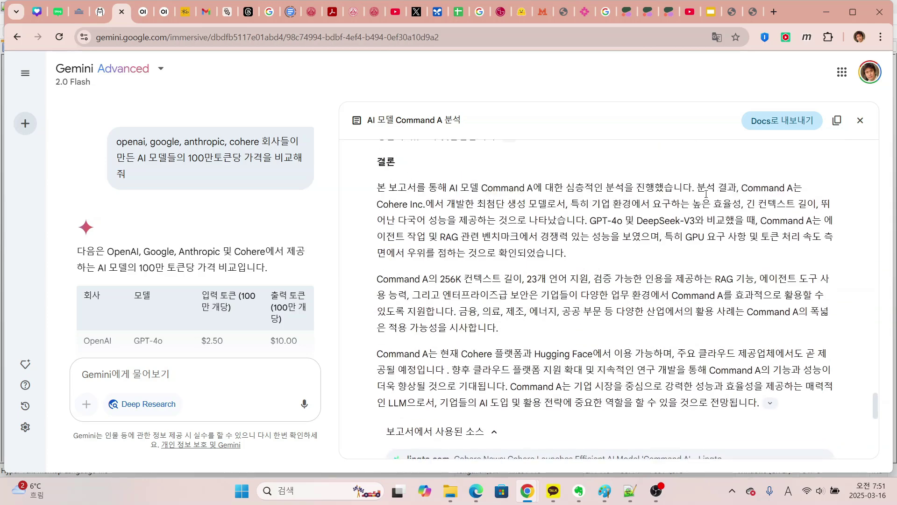
{"action": "left_click_drag", "start_coordinate": [698, 189], "coordinate": [803, 190]}
{"action": "left_click", "coordinate": [433, 236]}
{"action": "left_click_drag", "start_coordinate": [379, 206], "coordinate": [474, 206]}
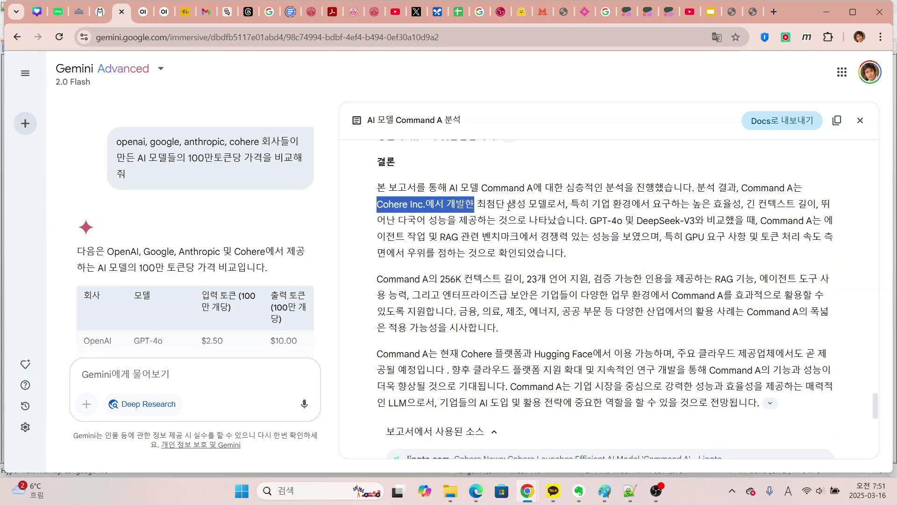
{"action": "left_click_drag", "start_coordinate": [572, 204], "coordinate": [817, 204]}
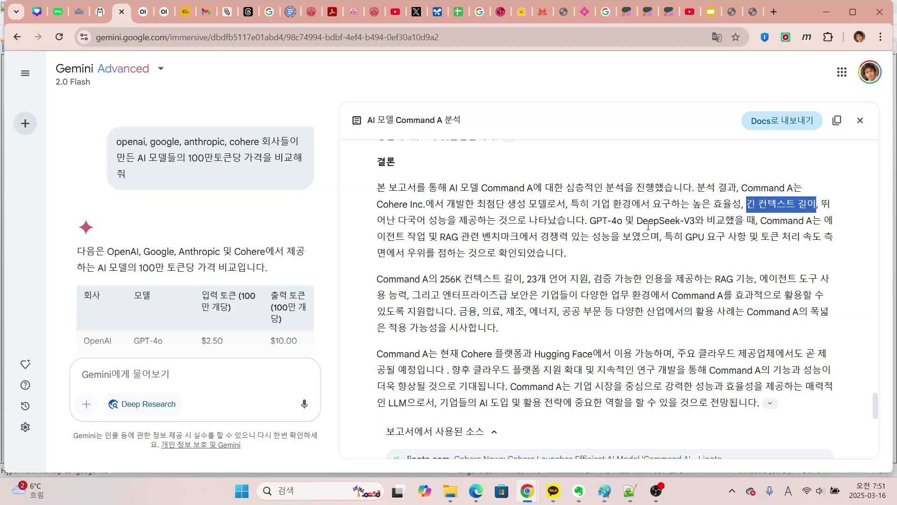
{"action": "left_click_drag", "start_coordinate": [385, 220], "coordinate": [635, 204]}
{"action": "left_click", "coordinate": [609, 257]}
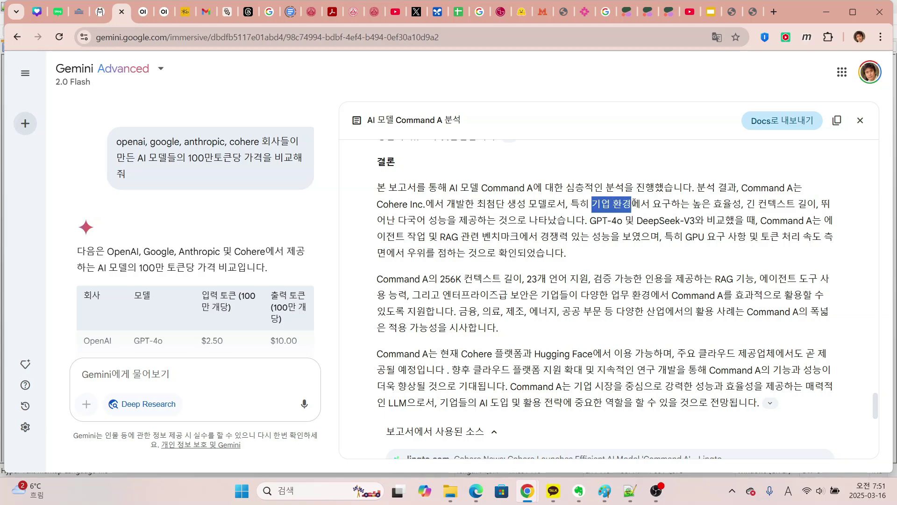
{"action": "left_click", "coordinate": [618, 261]}
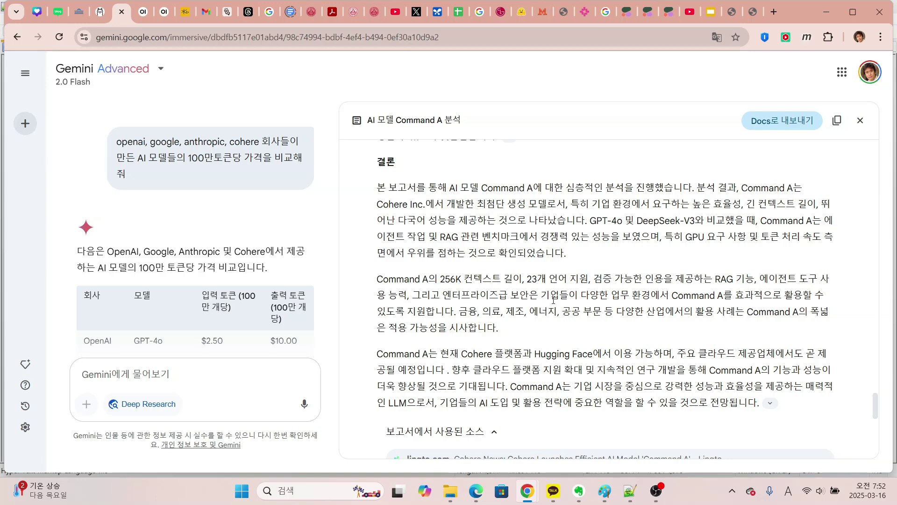
- Highlight the Hugging Face and major cloud provider availability phrases in the conclusion, then skim the report down through its sources
{"action": "scroll", "coordinate": [450, 249], "scroll_direction": "down", "scroll_amount": 3}
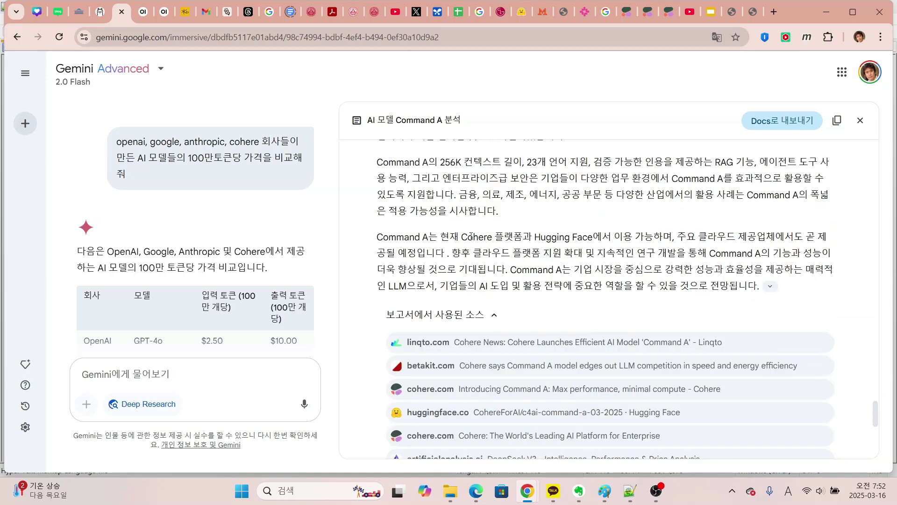
{"action": "left_click_drag", "start_coordinate": [460, 237], "coordinate": [602, 237]}
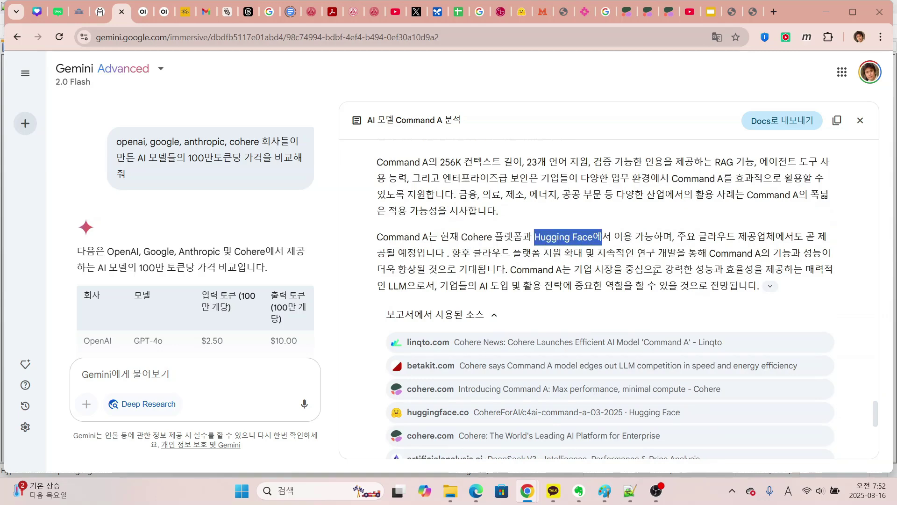
{"action": "left_click_drag", "start_coordinate": [678, 237], "coordinate": [501, 257]}
{"action": "scroll", "coordinate": [598, 283], "scroll_direction": "up", "scroll_amount": 20}
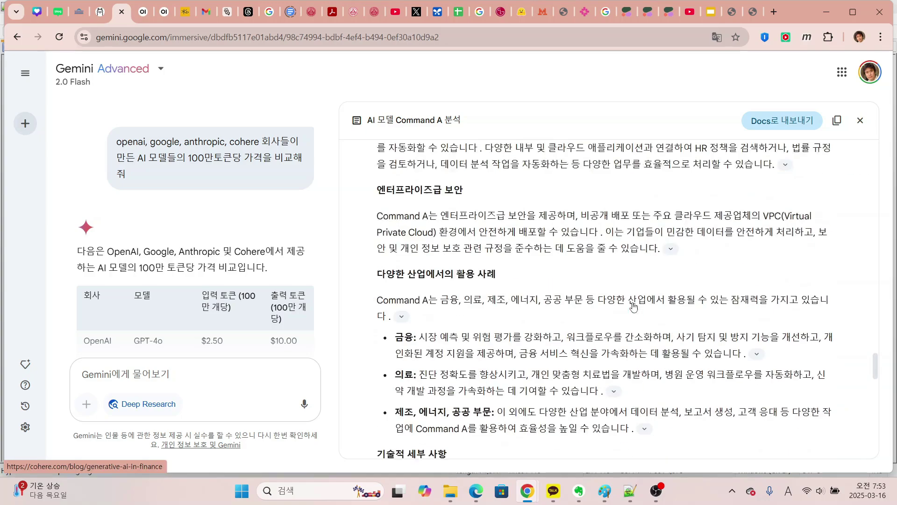
{"action": "scroll", "coordinate": [633, 306], "scroll_direction": "down", "scroll_amount": 8}
{"action": "scroll", "coordinate": [634, 306], "scroll_direction": "down", "scroll_amount": 10}
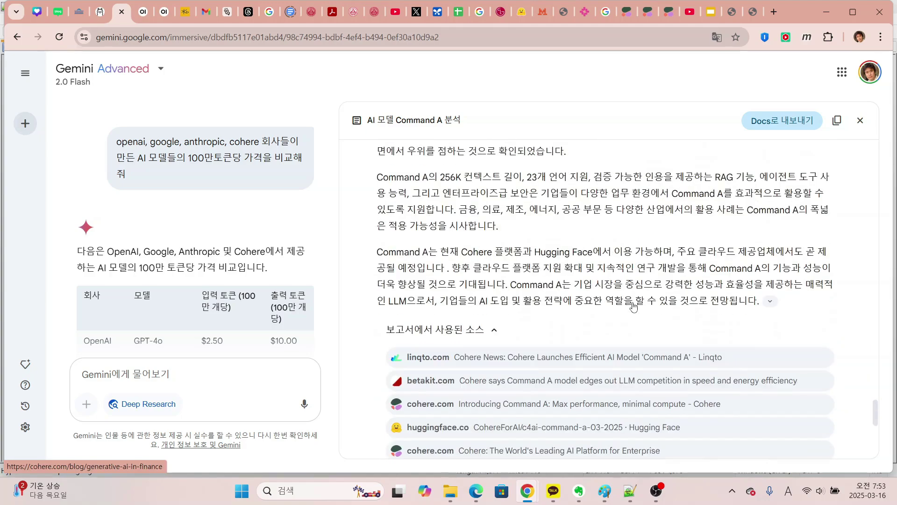
- Switch to Cohere's Command A blog post and highlight the input and output token prices in its API pricing table
{"action": "left_click", "coordinate": [636, 363]}
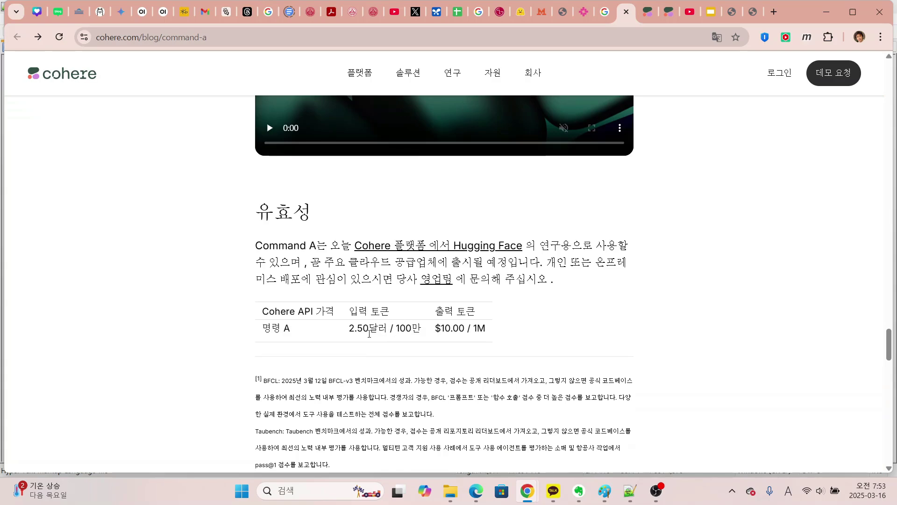
{"action": "left_click_drag", "start_coordinate": [350, 329], "coordinate": [370, 329]}
{"action": "left_click_drag", "start_coordinate": [437, 330], "coordinate": [453, 330]}
{"action": "left_click", "coordinate": [683, 306]}
- Return to the Gemini chat and highlight the prompt comparing AI model prices per million tokens, then bring its answer into view
{"action": "left_click", "coordinate": [121, 12]}
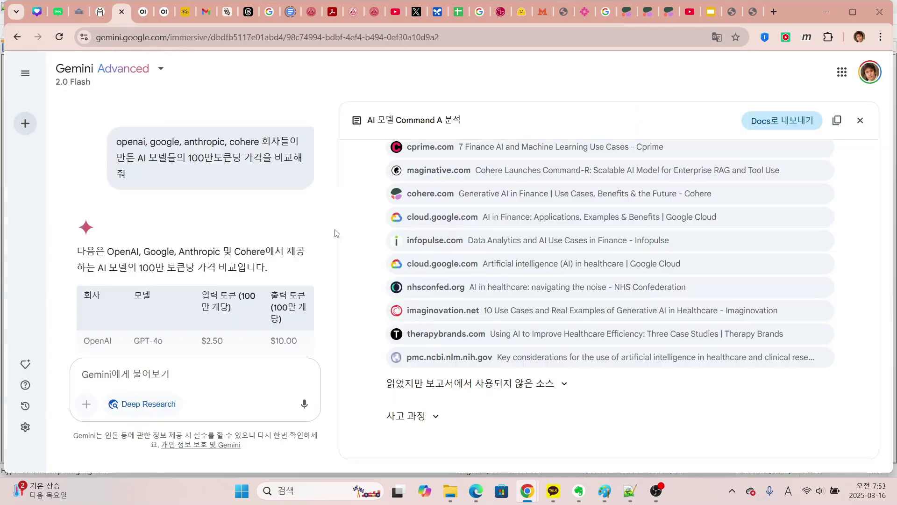
{"action": "scroll", "coordinate": [219, 219], "scroll_direction": "up", "scroll_amount": 3}
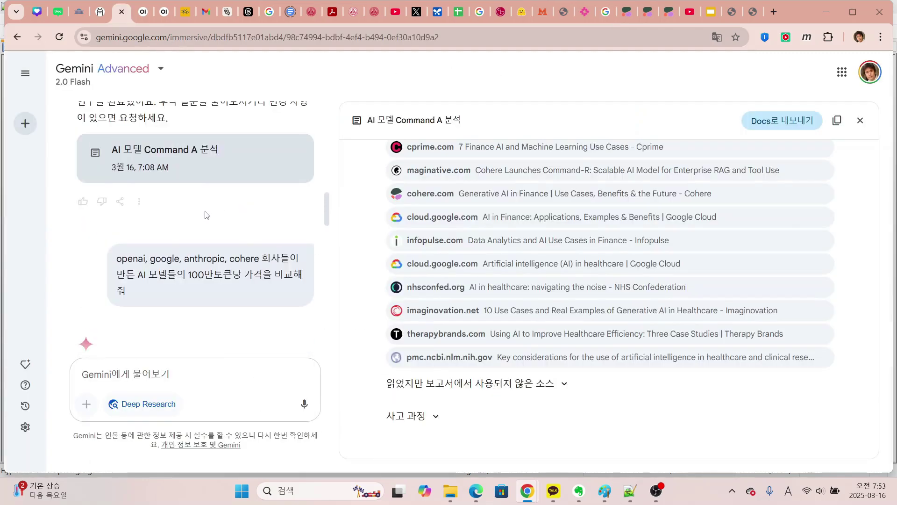
{"action": "left_click_drag", "start_coordinate": [116, 259], "coordinate": [140, 293]}
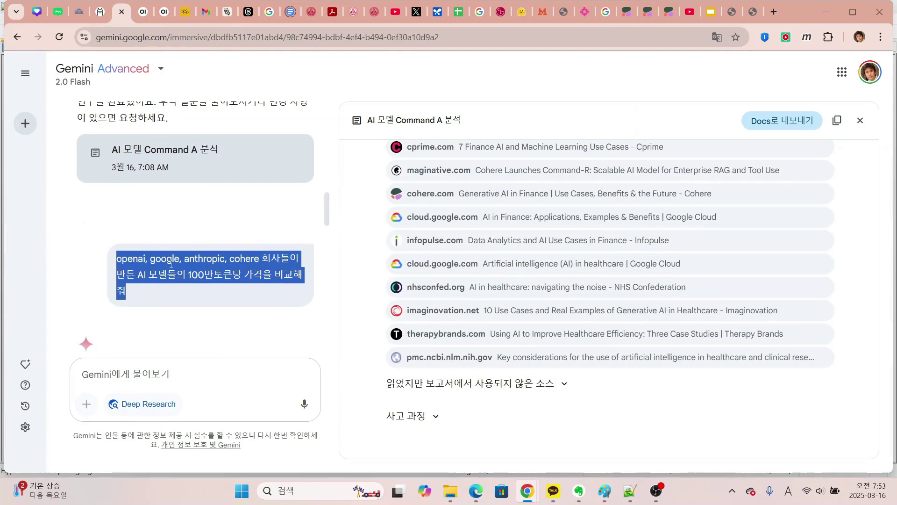
{"action": "left_click", "coordinate": [241, 260]}
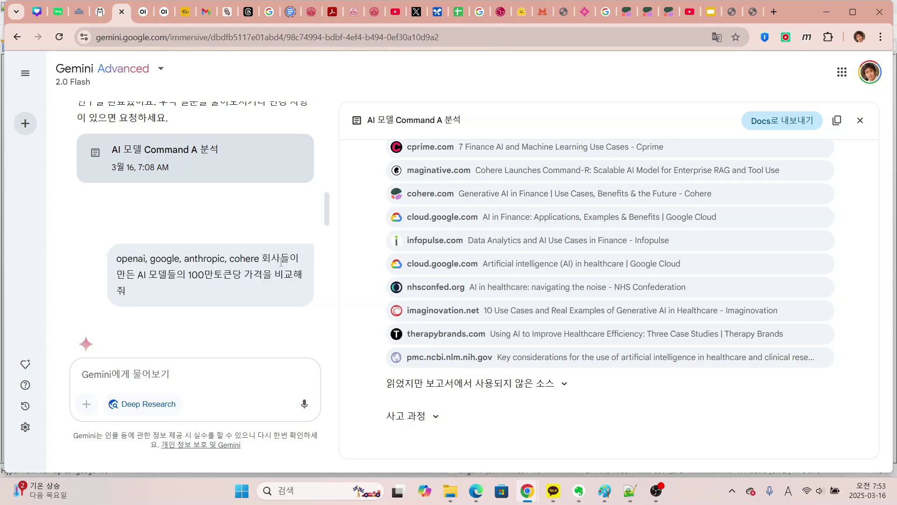
{"action": "left_click_drag", "start_coordinate": [140, 274], "coordinate": [244, 277]}
{"action": "left_click", "coordinate": [230, 303]}
{"action": "scroll", "coordinate": [230, 304], "scroll_direction": "down", "scroll_amount": 3}
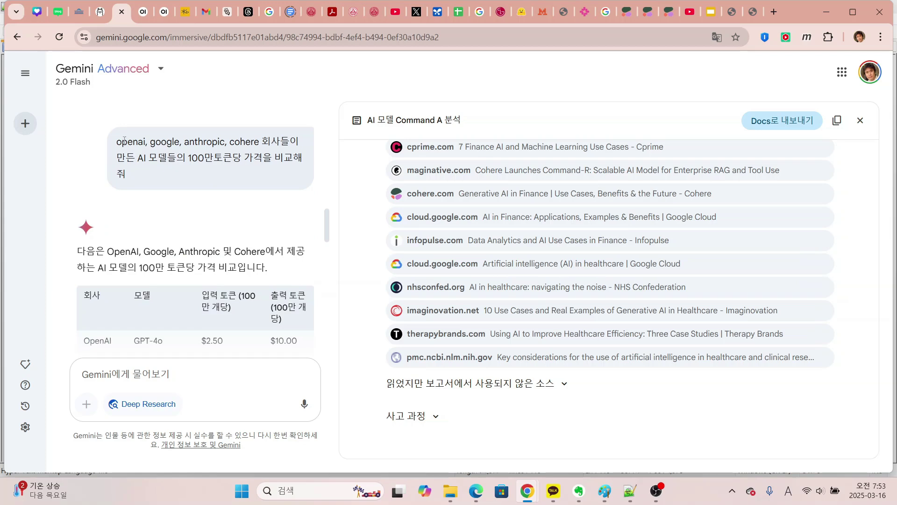
- Highlight the prompt asking for AI model prices per million tokens, then close the report panel to view the price comparison table
{"action": "left_click_drag", "start_coordinate": [117, 140], "coordinate": [146, 174]}
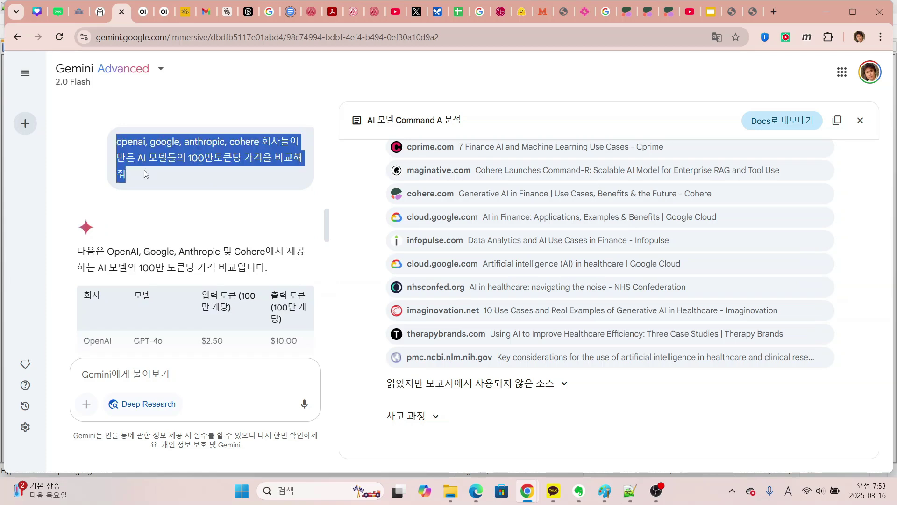
{"action": "left_click", "coordinate": [231, 220]}
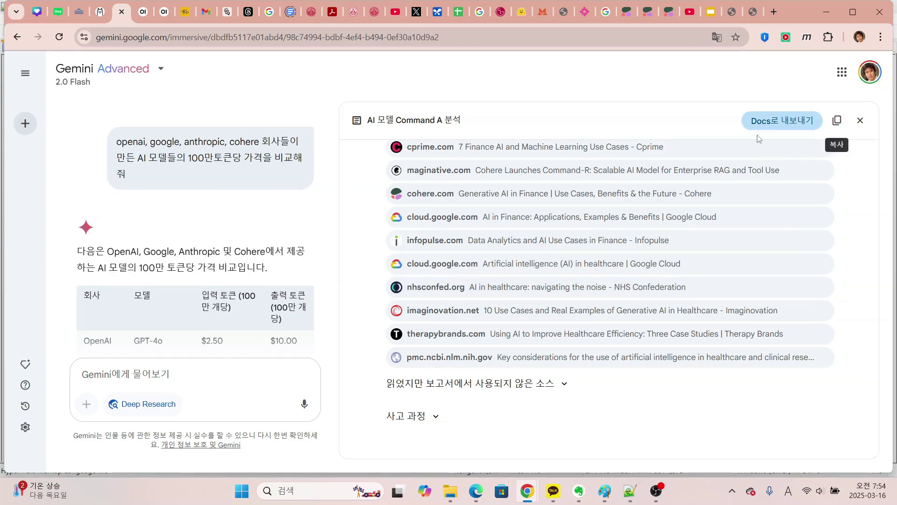
{"action": "left_click", "coordinate": [859, 120]}
{"action": "scroll", "coordinate": [518, 208], "scroll_direction": "down", "scroll_amount": 7}
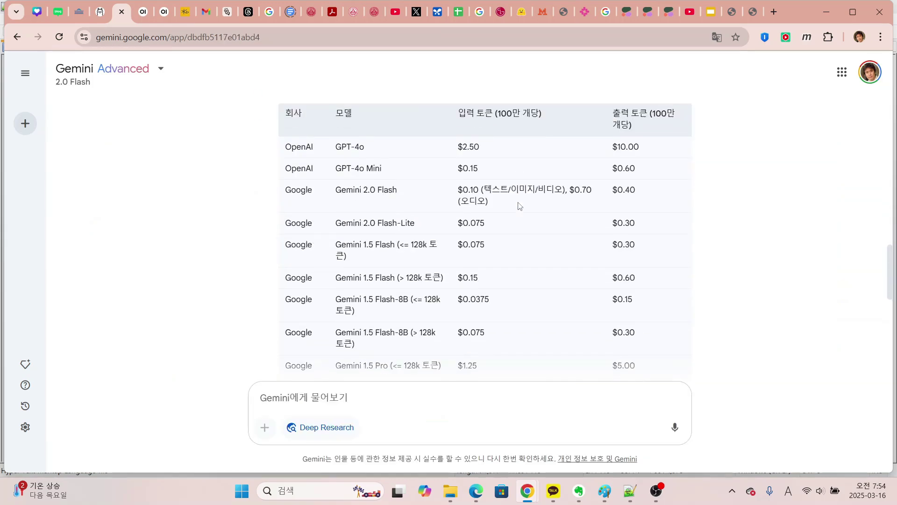
{"action": "scroll", "coordinate": [519, 209], "scroll_direction": "up", "scroll_amount": 8}
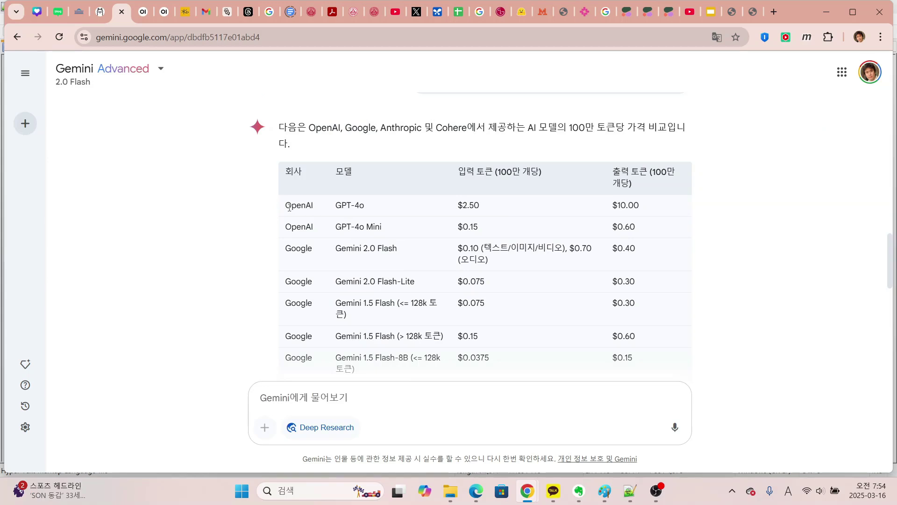
- Highlight OpenAI's GPT-4o row in the comparison table, including its input and output token prices
{"action": "left_click_drag", "start_coordinate": [281, 211], "coordinate": [366, 209]}
{"action": "left_click", "coordinate": [468, 214]}
{"action": "double_click", "coordinate": [467, 214]}
{"action": "left_click", "coordinate": [534, 208]}
{"action": "left_click_drag", "start_coordinate": [614, 206], "coordinate": [640, 207]}
{"action": "left_click", "coordinate": [676, 215]}
- Open the OpenAI API pricing page from the answer and highlight GPT-4o's input and output prices per 1M tokens
{"action": "scroll", "coordinate": [350, 290], "scroll_direction": "down", "scroll_amount": 5}
{"action": "left_click", "coordinate": [350, 289]}
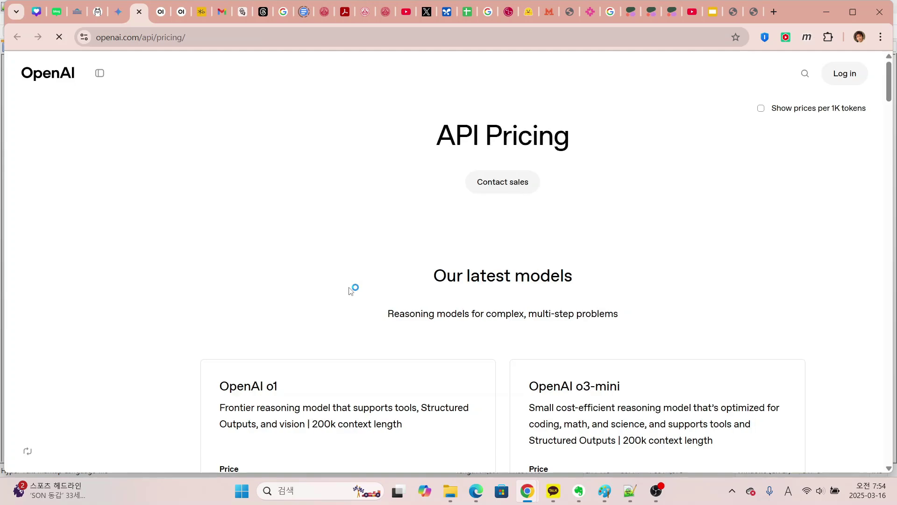
{"action": "scroll", "coordinate": [350, 290], "scroll_direction": "down", "scroll_amount": 3}
{"action": "scroll", "coordinate": [335, 290], "scroll_direction": "down", "scroll_amount": 12}
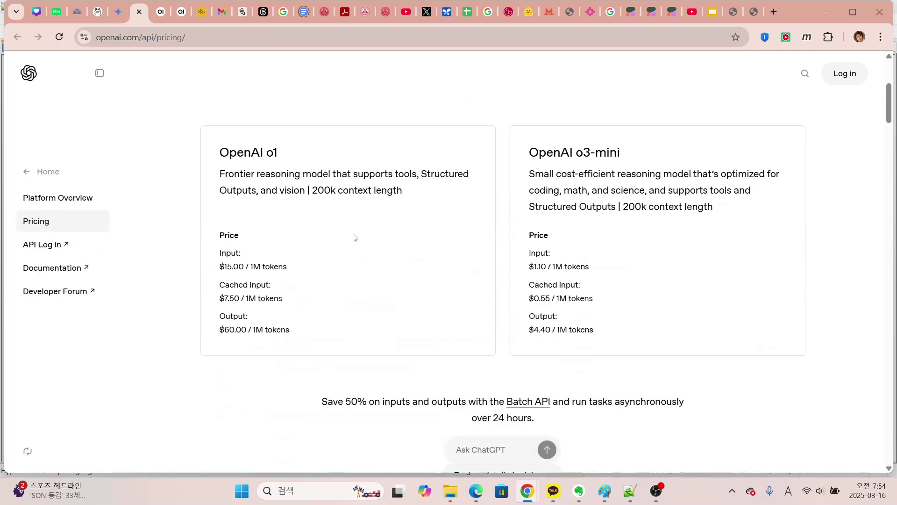
{"action": "left_click_drag", "start_coordinate": [425, 169], "coordinate": [515, 257]}
{"action": "left_click_drag", "start_coordinate": [493, 318], "coordinate": [426, 318]}
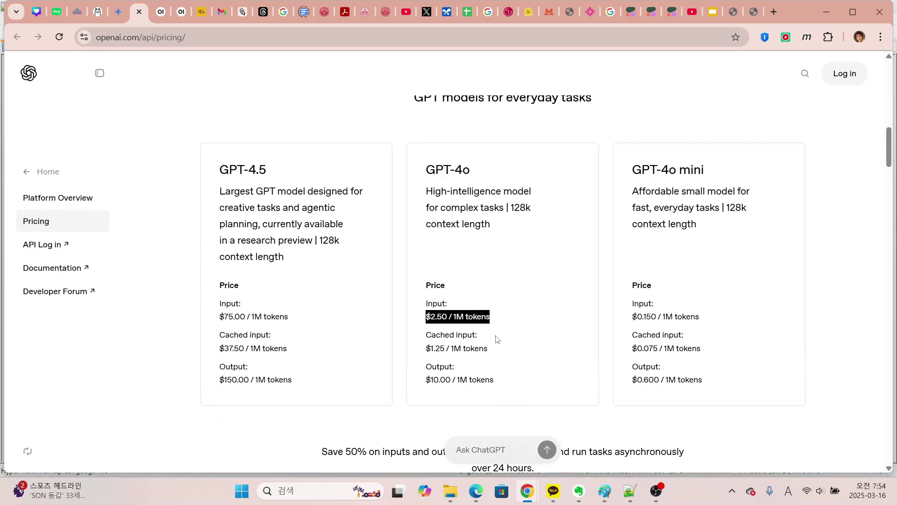
{"action": "left_click_drag", "start_coordinate": [501, 386], "coordinate": [425, 381]}
{"action": "left_click", "coordinate": [517, 352]}
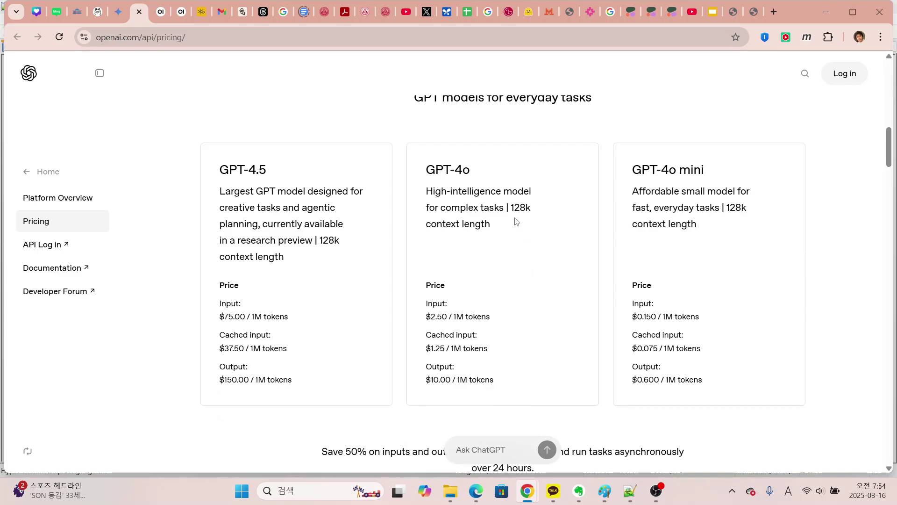
- Return to the Gemini price comparison and highlight the Gemini 2.0 Flash model name in the table
{"action": "key", "text": "ctrl+shift+Tab"}
{"action": "scroll", "coordinate": [281, 246], "scroll_direction": "up", "scroll_amount": 2}
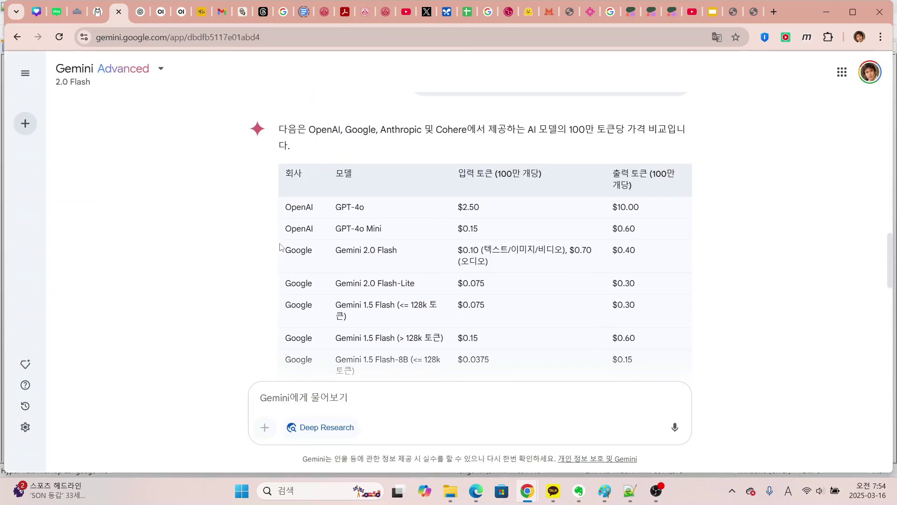
{"action": "scroll", "coordinate": [312, 242], "scroll_direction": "down", "scroll_amount": 1}
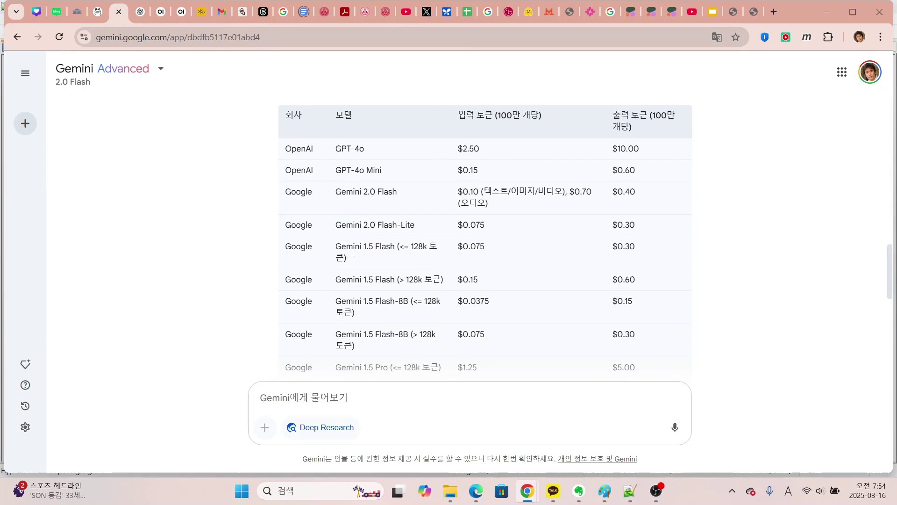
{"action": "left_click_drag", "start_coordinate": [334, 192], "coordinate": [403, 193]}
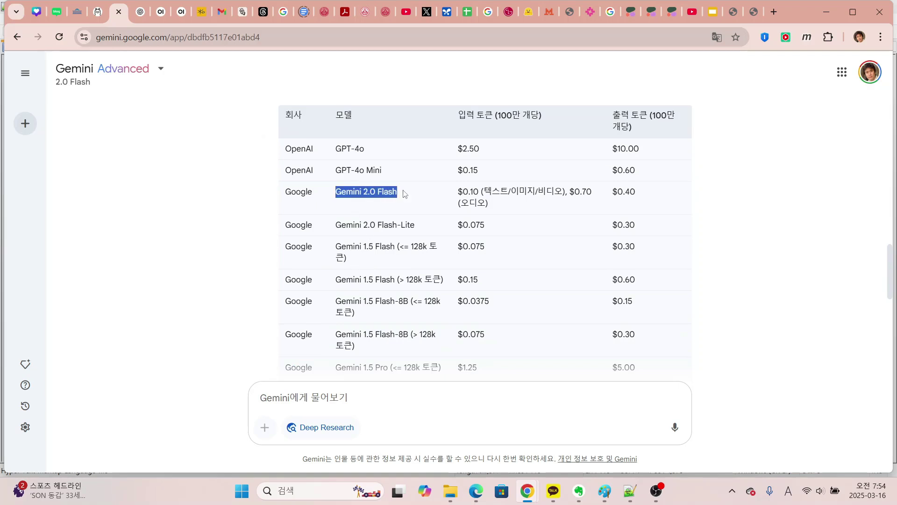
{"action": "left_click", "coordinate": [367, 201]}
{"action": "double_click", "coordinate": [366, 192]}
{"action": "left_click_drag", "start_coordinate": [377, 191], "coordinate": [397, 192]}
- Highlight parts of the GPT-4o Mini, Gemini 2.0 Flash input price and Gemini 2.0 Flash-Lite entries to compare the small models
{"action": "double_click", "coordinate": [370, 171]}
{"action": "left_click", "coordinate": [405, 179]}
{"action": "left_click_drag", "start_coordinate": [459, 192], "coordinate": [481, 193]}
{"action": "left_click_drag", "start_coordinate": [371, 225], "coordinate": [402, 224]}
{"action": "left_click", "coordinate": [475, 222]}
- Highlight the 128k token thresholds in the two Gemini 1.5 Flash rows of the table
{"action": "scroll", "coordinate": [372, 258], "scroll_direction": "down", "scroll_amount": 1}
{"action": "left_click_drag", "start_coordinate": [402, 187], "coordinate": [439, 229]}
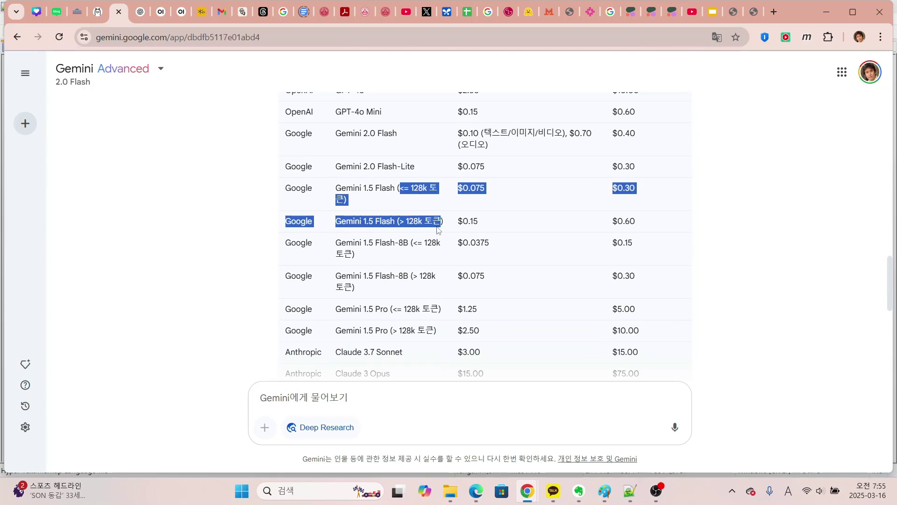
{"action": "left_click", "coordinate": [463, 210]}
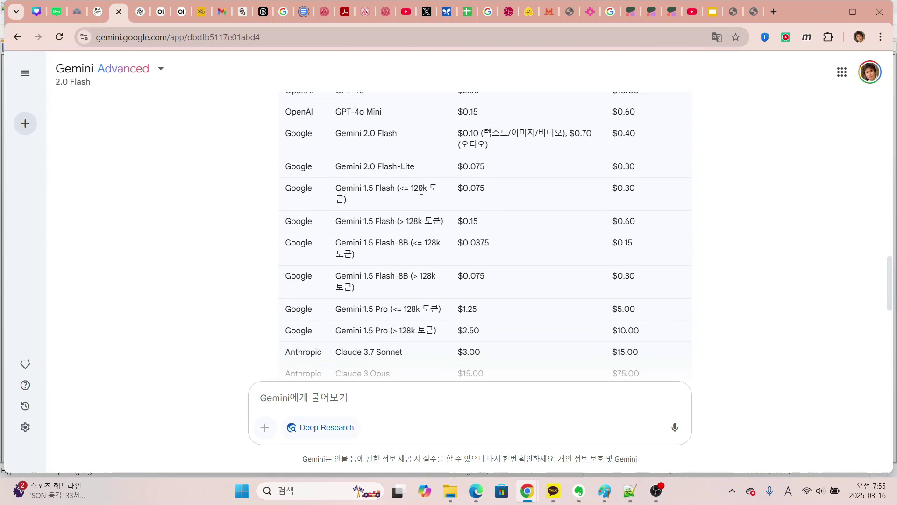
{"action": "left_click_drag", "start_coordinate": [407, 223], "coordinate": [426, 222]}
{"action": "left_click", "coordinate": [492, 227]}
- Highlight Anthropic's Claude 3.7 Sonnet row with its input and output token prices
{"action": "scroll", "coordinate": [395, 240], "scroll_direction": "down", "scroll_amount": 1}
{"action": "left_click_drag", "start_coordinate": [336, 296], "coordinate": [486, 297]}
{"action": "left_click", "coordinate": [524, 297]}
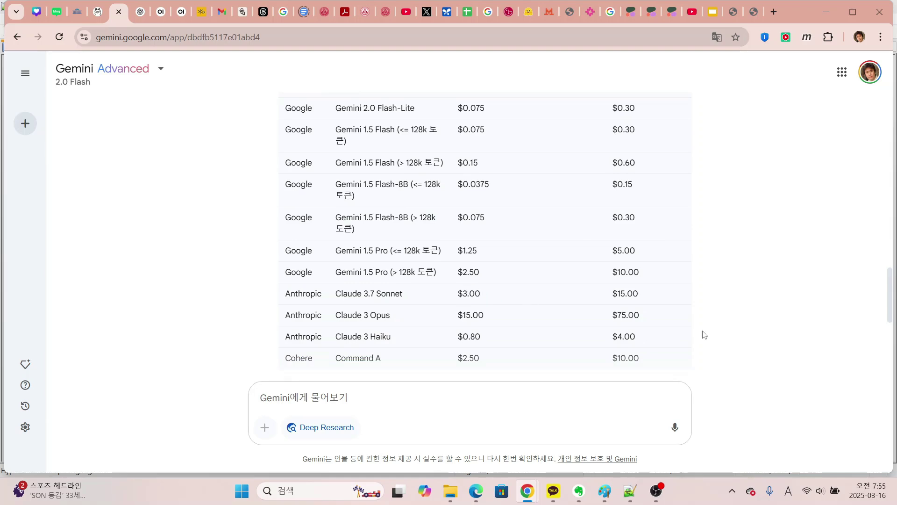
{"action": "left_click_drag", "start_coordinate": [611, 295], "coordinate": [675, 296]}
{"action": "left_click", "coordinate": [567, 300]}
- Highlight Command A's token prices in the Cohere row, then skim the notes (참고) below the comparison table
{"action": "scroll", "coordinate": [567, 300], "scroll_direction": "up", "scroll_amount": 3}
{"action": "scroll", "coordinate": [509, 244], "scroll_direction": "down", "scroll_amount": 4}
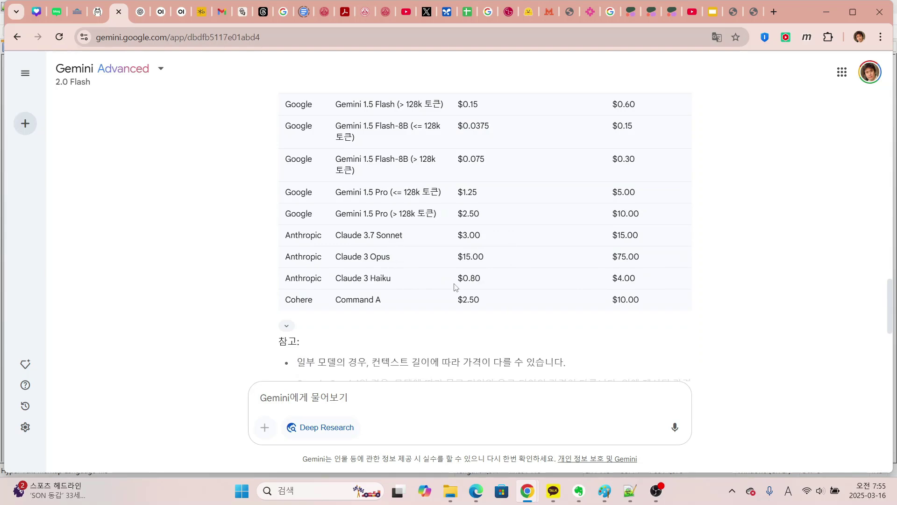
{"action": "left_click_drag", "start_coordinate": [457, 299], "coordinate": [594, 318]}
{"action": "left_click", "coordinate": [595, 319]}
{"action": "scroll", "coordinate": [511, 323], "scroll_direction": "down", "scroll_amount": 5}
{"action": "scroll", "coordinate": [506, 259], "scroll_direction": "up", "scroll_amount": 8}
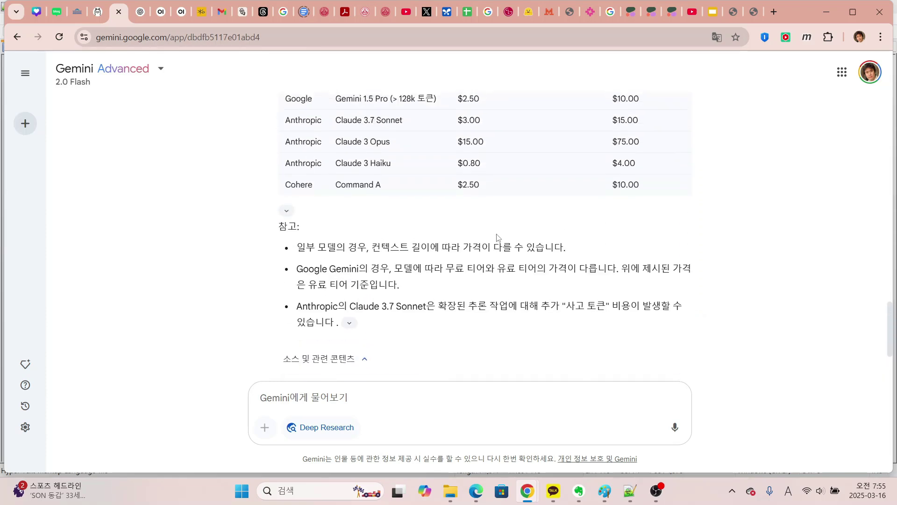
{"action": "scroll", "coordinate": [503, 268], "scroll_direction": "up", "scroll_amount": 15}
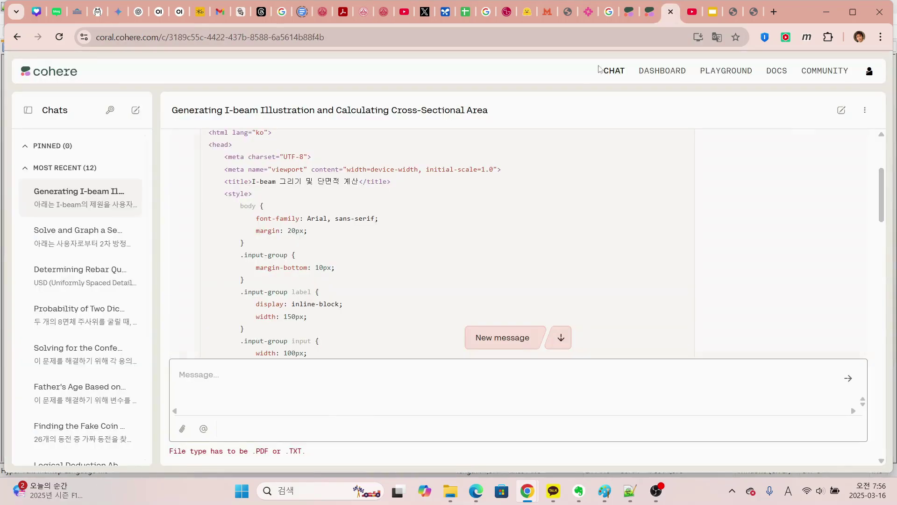
- Switch to Cohere's Command A blog post and skim past its footnotes to the "Try the playground" link
{"action": "left_click", "coordinate": [631, 16]}
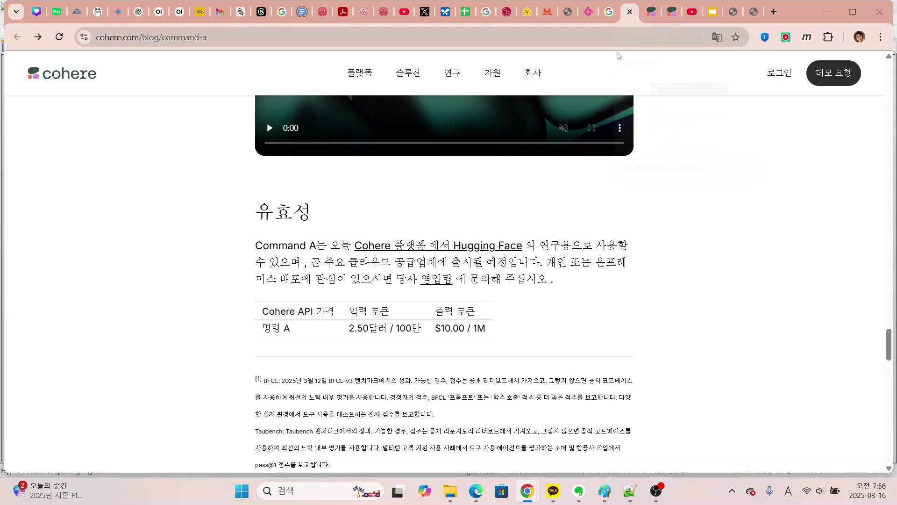
{"action": "scroll", "coordinate": [705, 200], "scroll_direction": "down", "scroll_amount": 10}
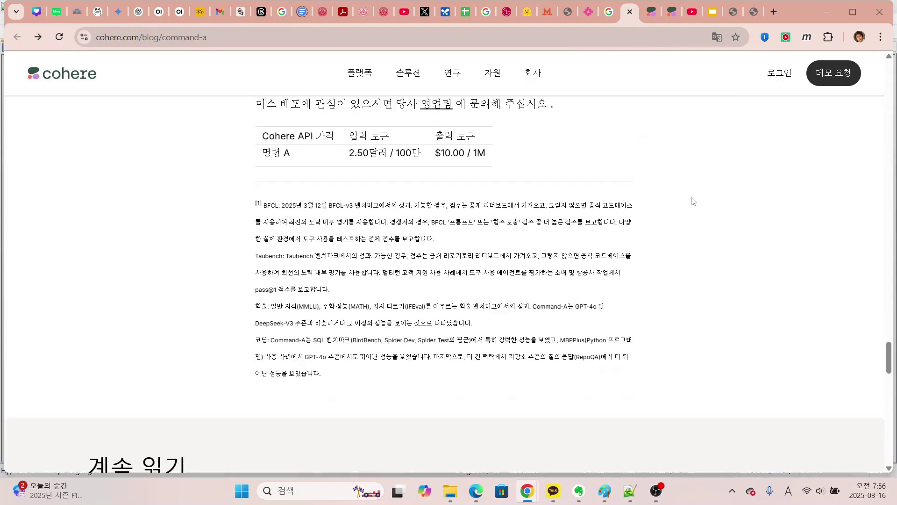
{"action": "scroll", "coordinate": [691, 198], "scroll_direction": "down", "scroll_amount": 5}
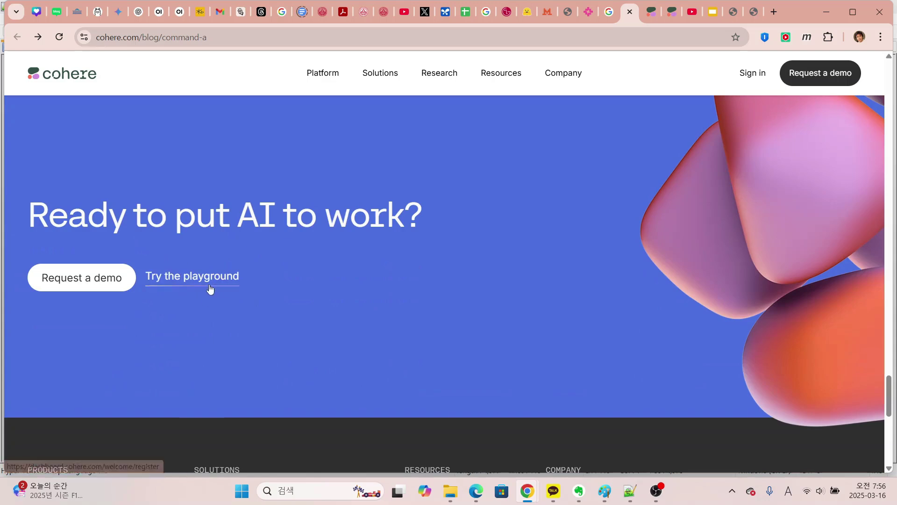
- Switch to the Cohere dashboard, view its Try Command A section and open the Playground
{"action": "left_click", "coordinate": [649, 18]}
{"action": "left_click", "coordinate": [477, 183]}
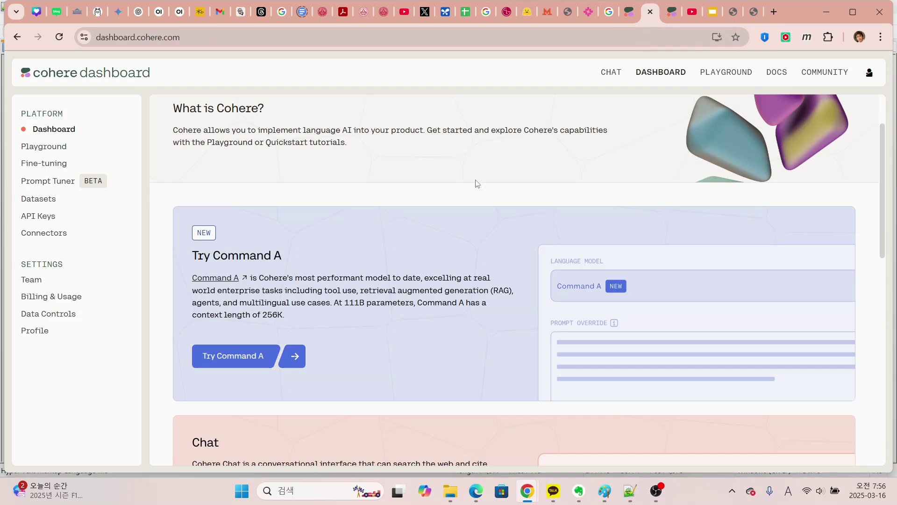
{"action": "scroll", "coordinate": [477, 183], "scroll_direction": "up", "scroll_amount": 2}
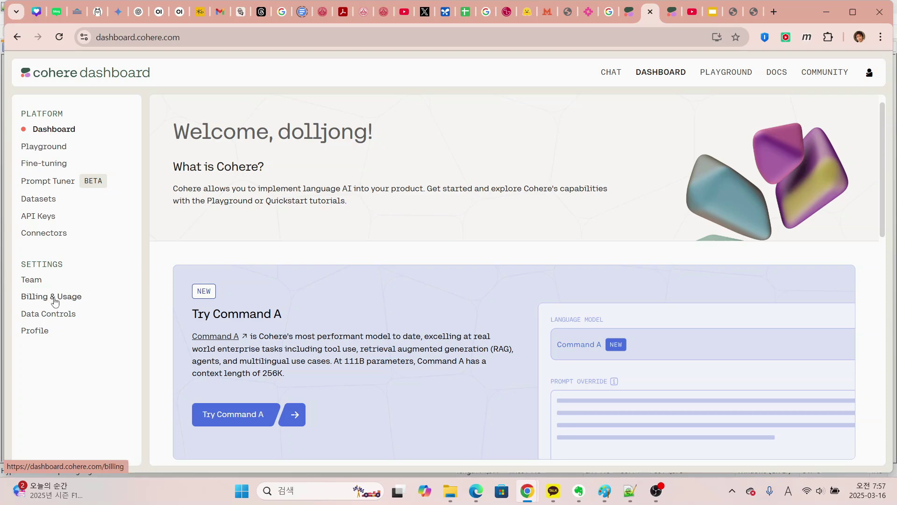
{"action": "left_click", "coordinate": [55, 149]}
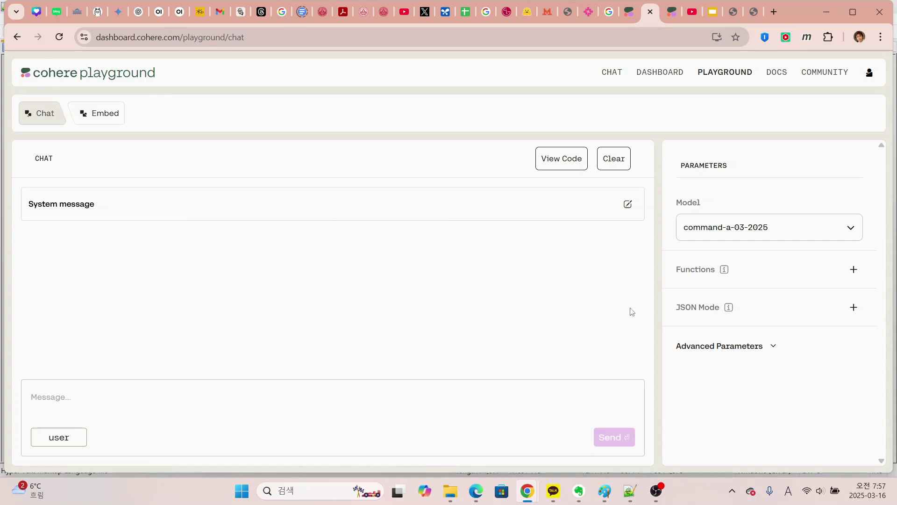
- Look through the Playground's model list without changing the selection, then view the advanced parameters and collapse them again
{"action": "left_click", "coordinate": [815, 227]}
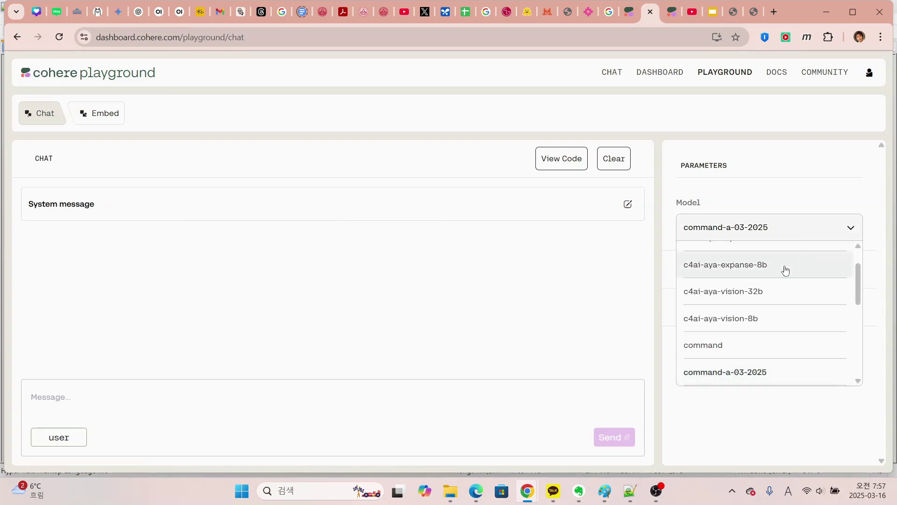
{"action": "scroll", "coordinate": [788, 318], "scroll_direction": "up", "scroll_amount": 1}
{"action": "scroll", "coordinate": [785, 299], "scroll_direction": "down", "scroll_amount": 3}
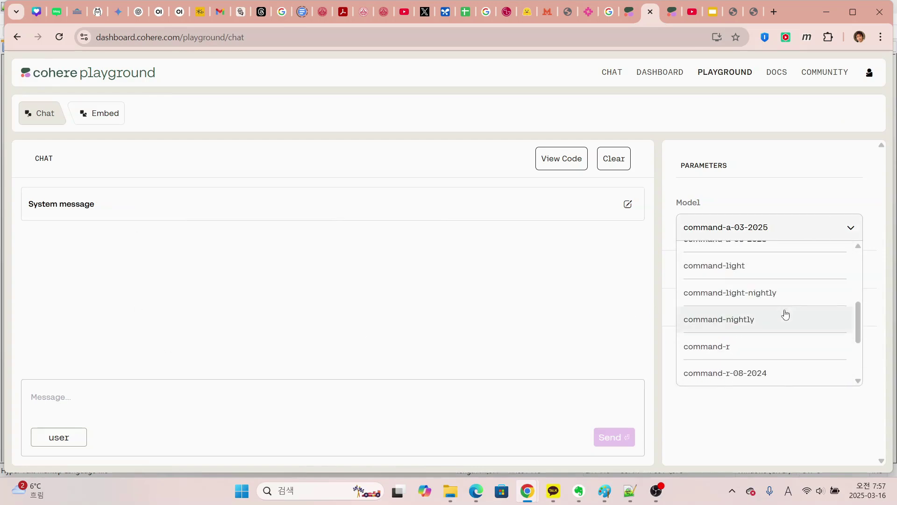
{"action": "scroll", "coordinate": [785, 315], "scroll_direction": "down", "scroll_amount": 2}
{"action": "scroll", "coordinate": [766, 367], "scroll_direction": "up", "scroll_amount": 2}
{"action": "key", "text": "Escape"}
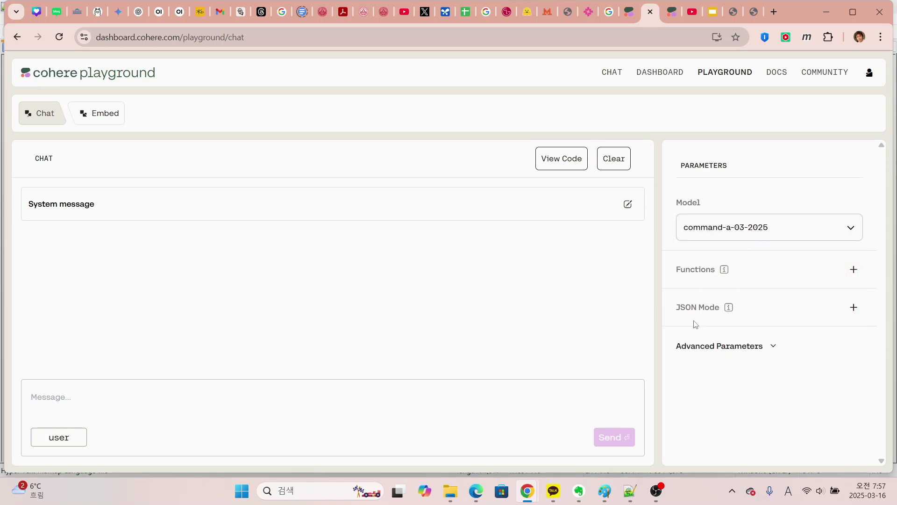
{"action": "left_click", "coordinate": [748, 348]}
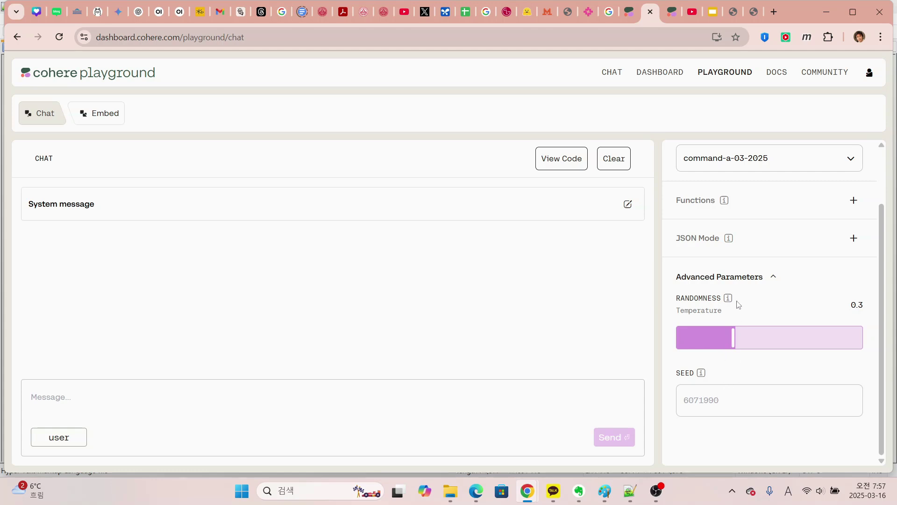
{"action": "left_click", "coordinate": [768, 277]}
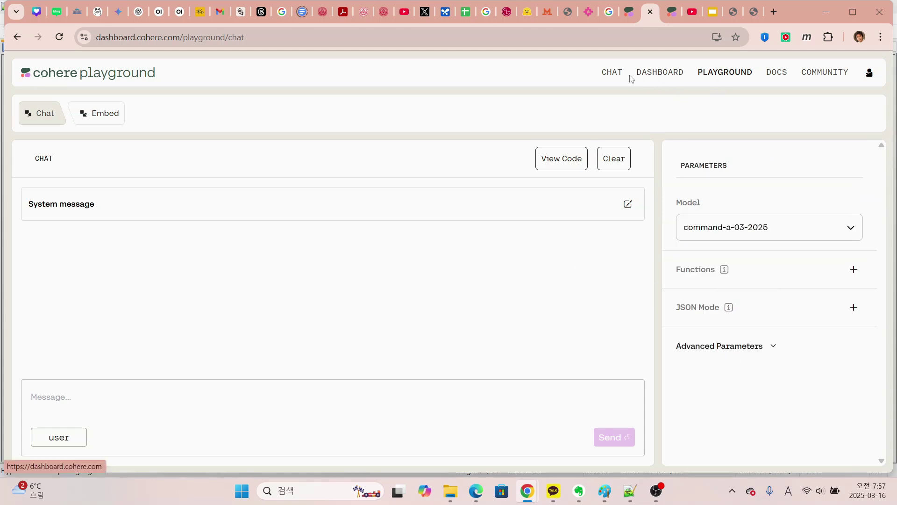
- Open Cohere Chat and examine the tools, files and connectors that can be added to a message
{"action": "left_click", "coordinate": [615, 81]}
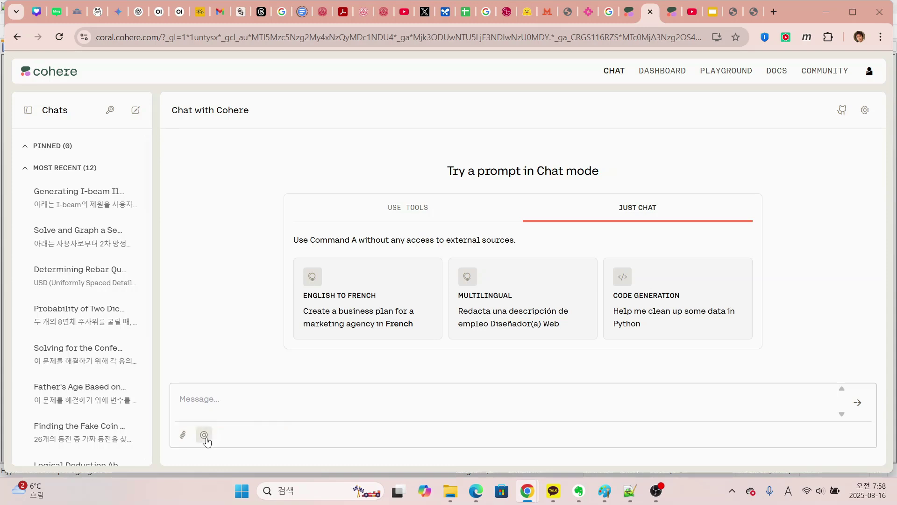
{"action": "left_click", "coordinate": [205, 435]}
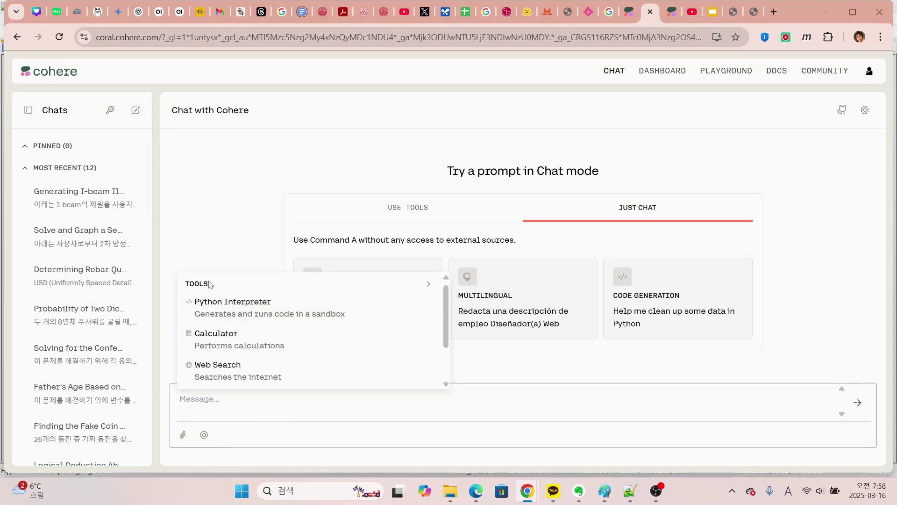
{"action": "scroll", "coordinate": [382, 331], "scroll_direction": "down", "scroll_amount": 1}
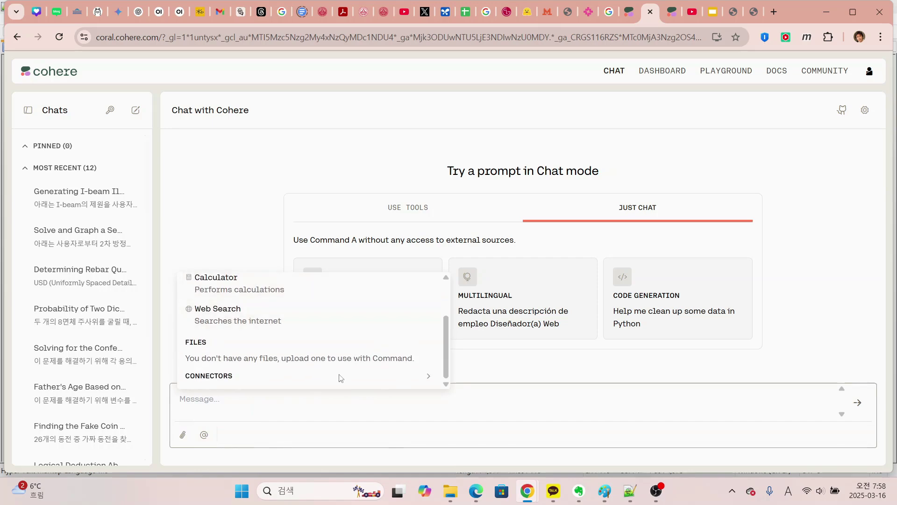
{"action": "scroll", "coordinate": [251, 321], "scroll_direction": "up", "scroll_amount": 1}
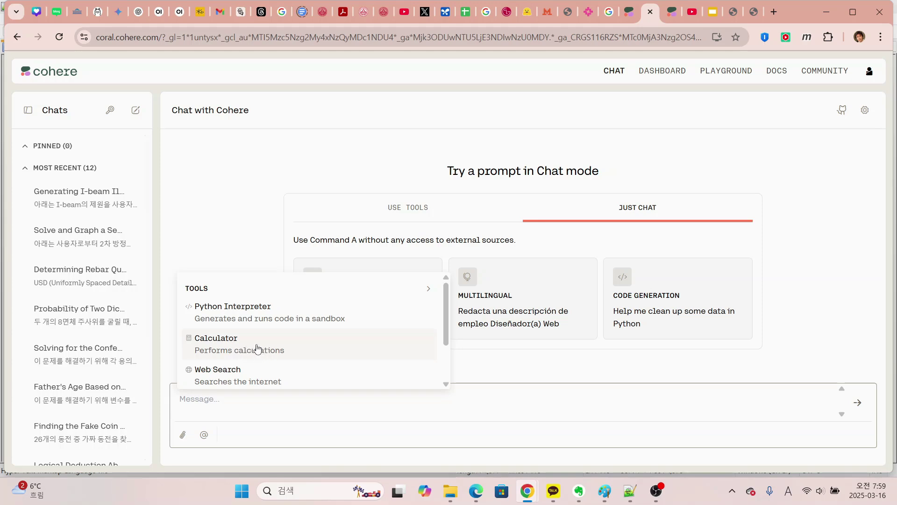
{"action": "scroll", "coordinate": [263, 347], "scroll_direction": "down", "scroll_amount": 2}
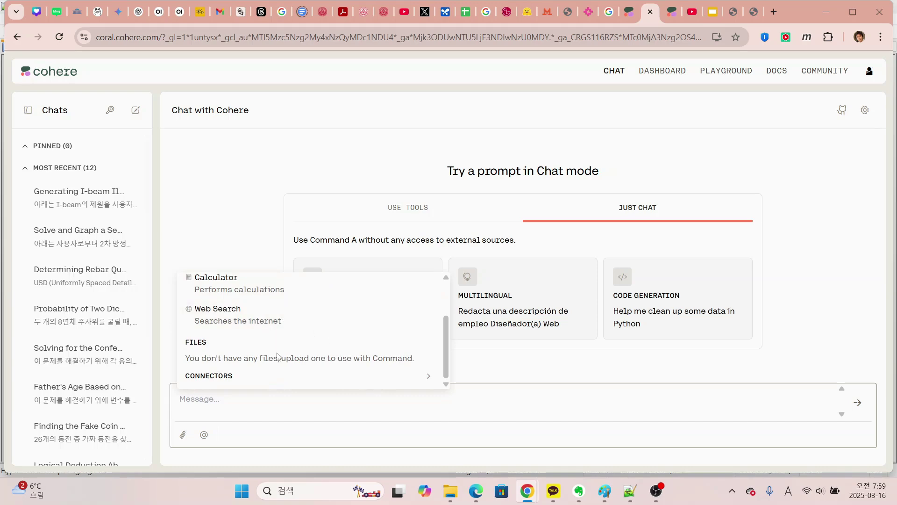
{"action": "scroll", "coordinate": [278, 351], "scroll_direction": "up", "scroll_amount": 2}
- Enable the Python Interpreter tool and send the prompt "2차방정식의 a=1,b=4,c=3일 때 근을 구해줘"
{"action": "left_click", "coordinate": [278, 318]}
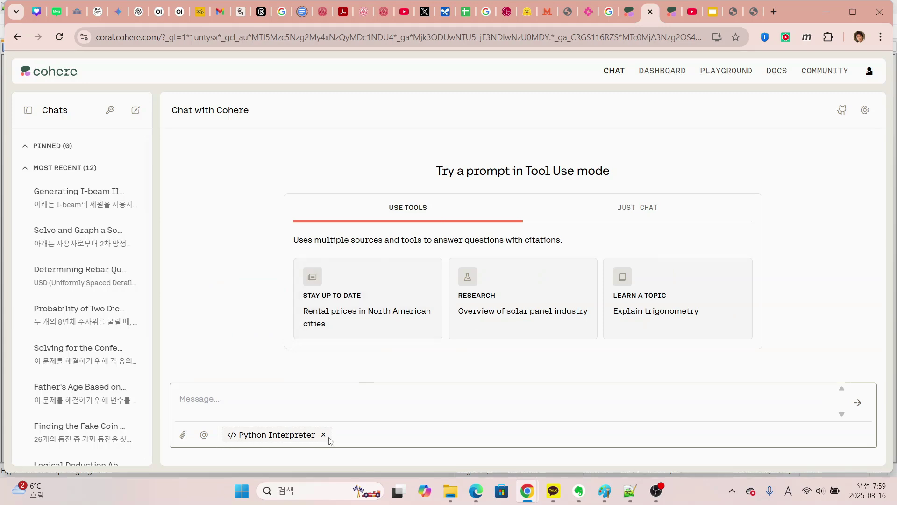
{"action": "type", "text": "2차방정식의 a=1,"}
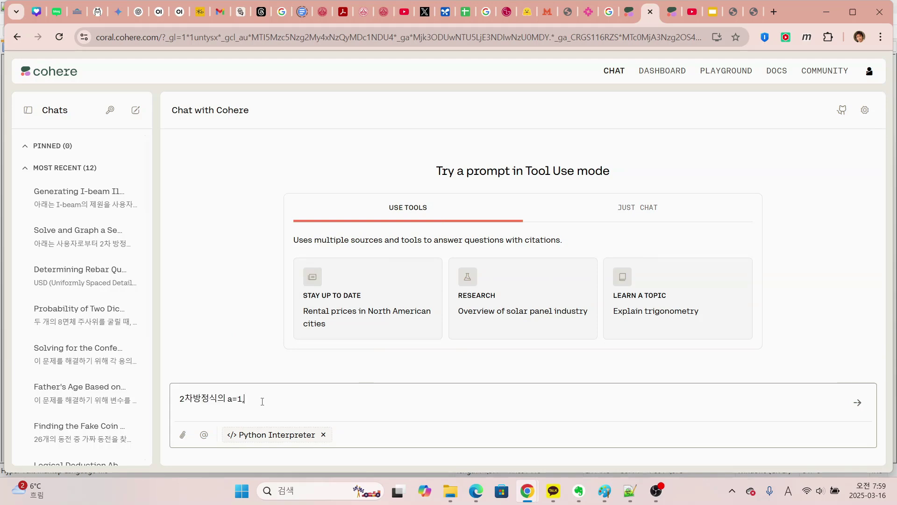
{"action": "type", "text": "b=4,c=3일 때 근을 구해줘"}
{"action": "key", "text": "Return"}
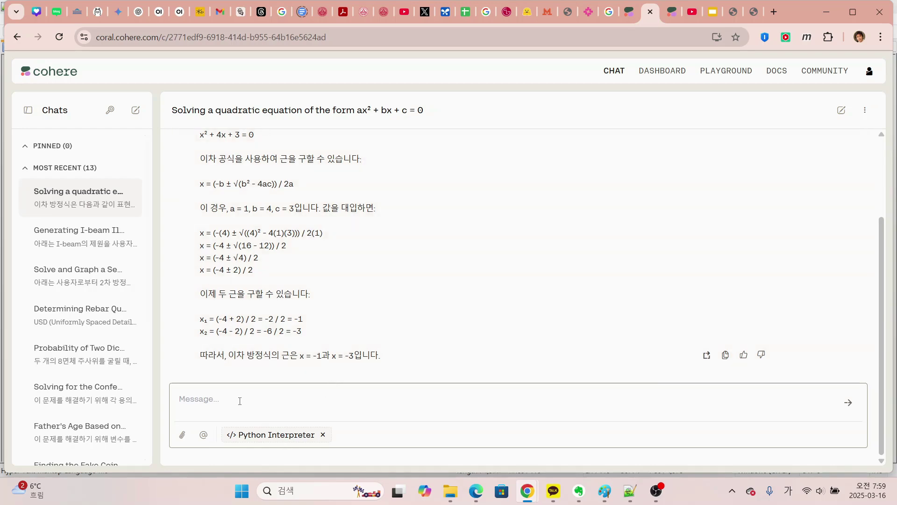
- Reuse the sent quadratic-equation prompt, append "python interpreter를 사용해." and send it
{"action": "scroll", "coordinate": [342, 275], "scroll_direction": "up", "scroll_amount": 2}
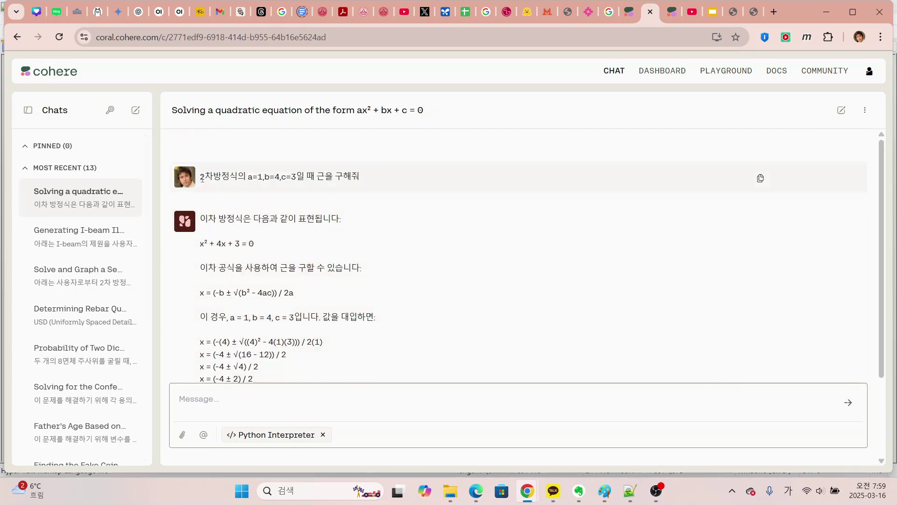
{"action": "left_click_drag", "start_coordinate": [200, 176], "coordinate": [344, 176]}
{"action": "type", "text": "thon int"}
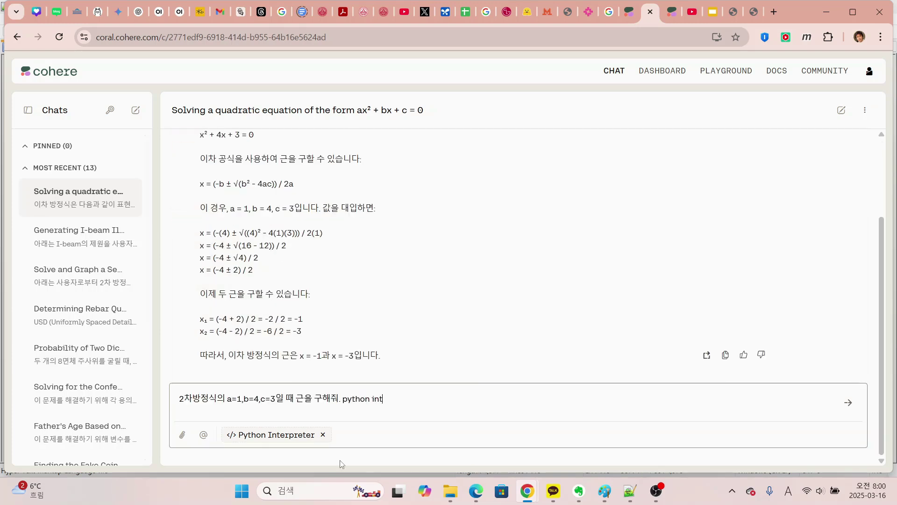
{"action": "type", "text": "erpreter"}
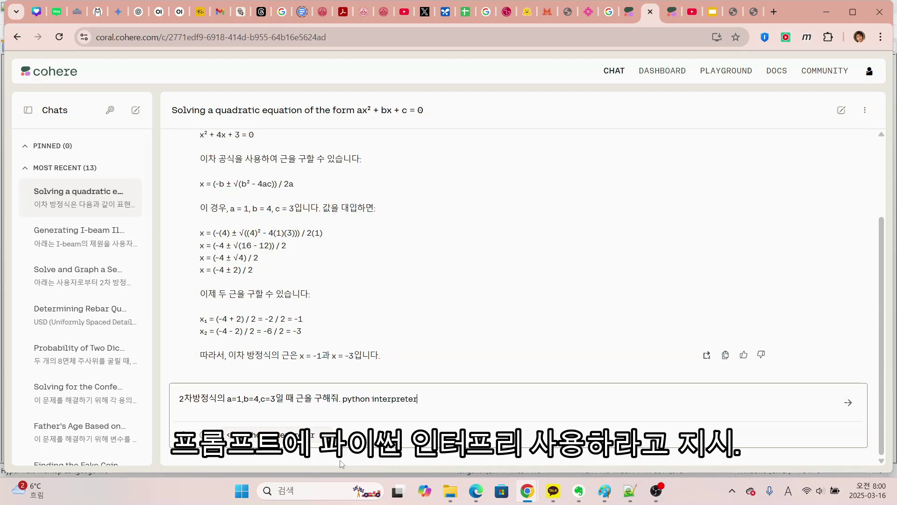
{"action": "type", "text": "를 사용해."}
{"action": "key", "text": "Return"}
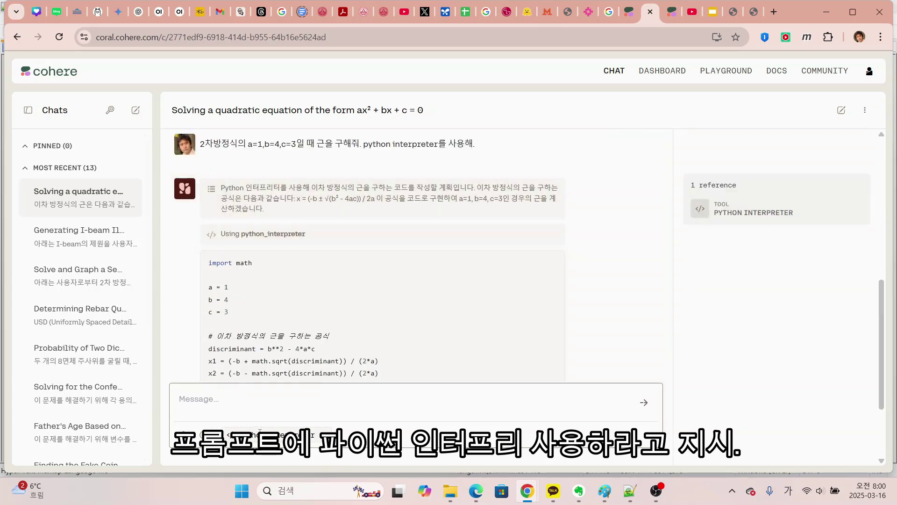
- Examine the generated Python code, its root formulas and the calculated roots in the answer
{"action": "left_click_drag", "start_coordinate": [362, 144], "coordinate": [475, 146]}
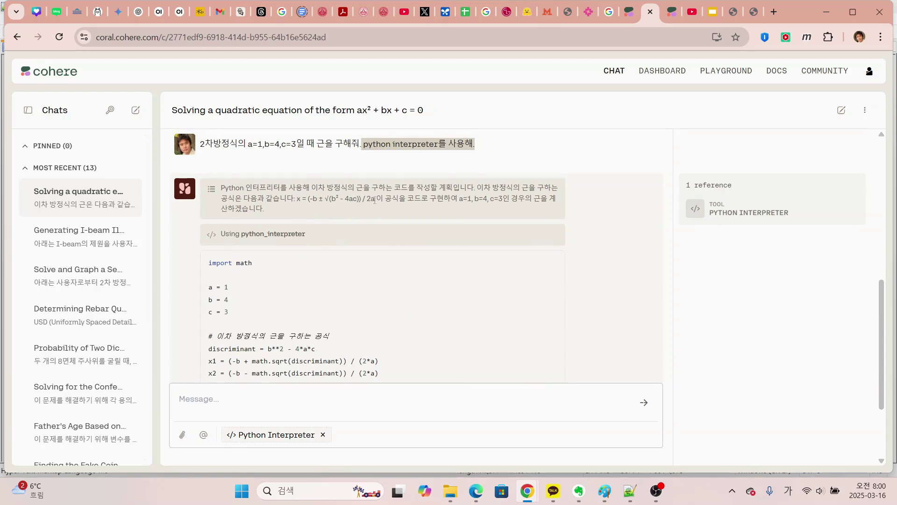
{"action": "double_click", "coordinate": [238, 264]}
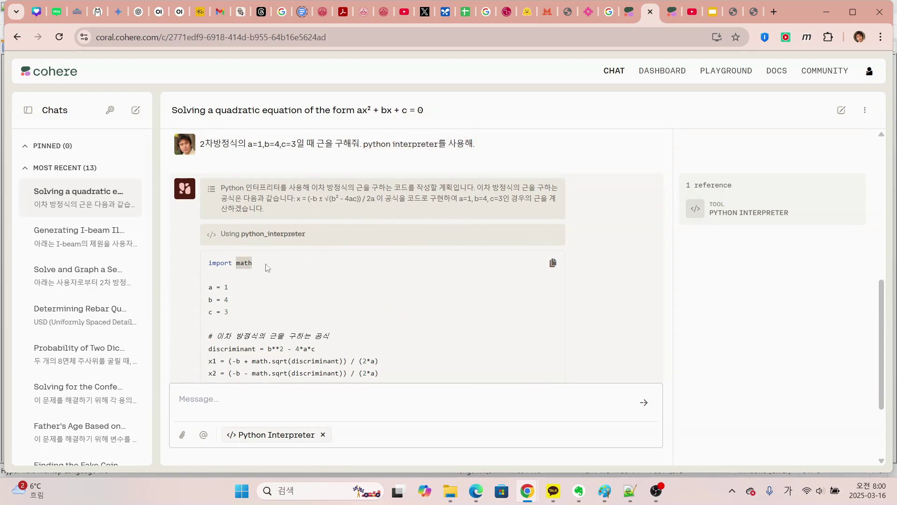
{"action": "left_click", "coordinate": [243, 271]}
{"action": "scroll", "coordinate": [255, 296], "scroll_direction": "down", "scroll_amount": 1}
{"action": "scroll", "coordinate": [275, 271], "scroll_direction": "down", "scroll_amount": 1}
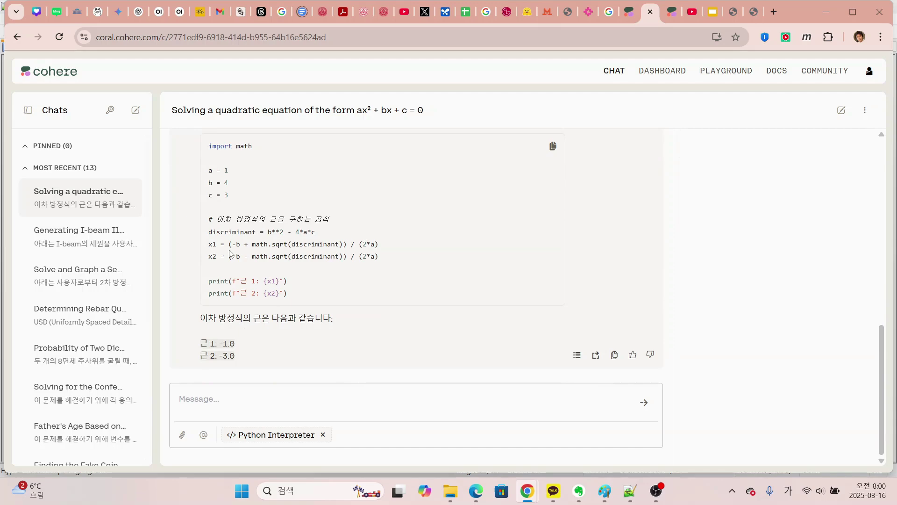
{"action": "left_click_drag", "start_coordinate": [226, 248], "coordinate": [390, 263]}
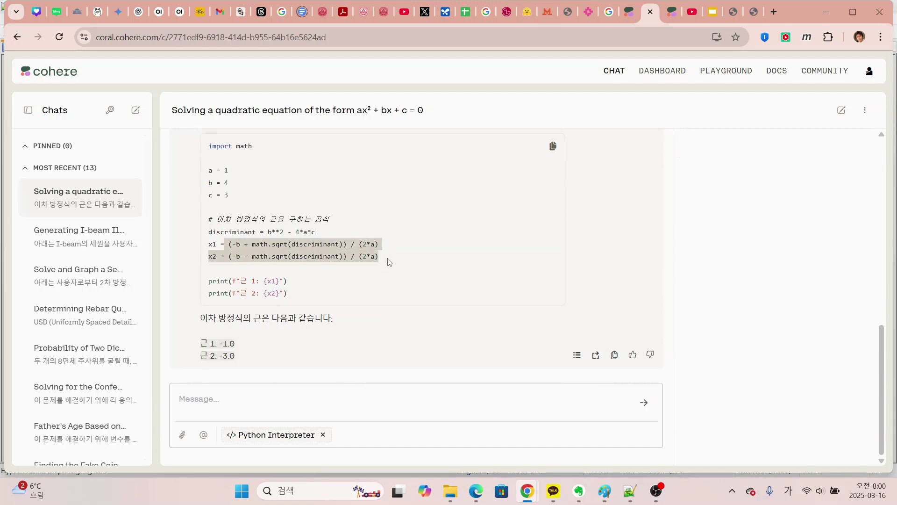
{"action": "left_click", "coordinate": [352, 280]}
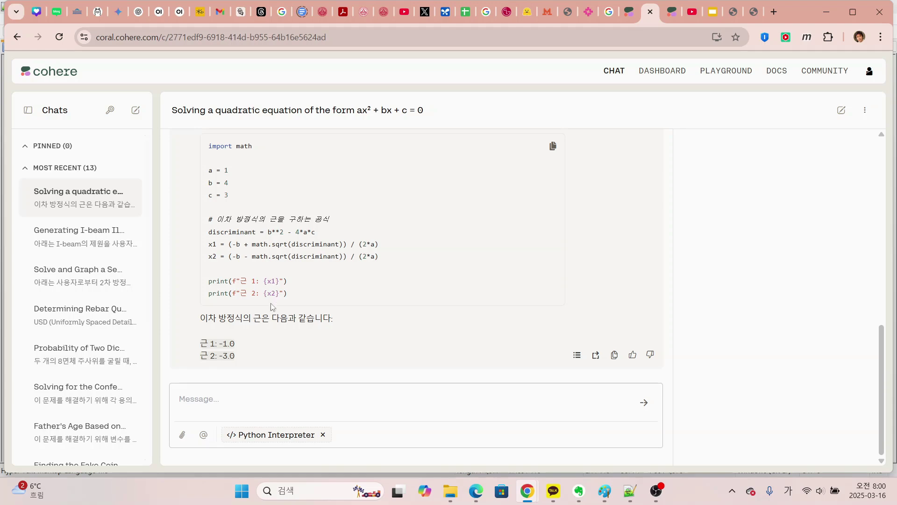
- Swap the Python Interpreter for the Calculator tool and send "2차방정식의 a=1,b=4,c=3일 때 근을 구해줘. calculator를 이용해"
{"action": "left_click", "coordinate": [204, 440]}
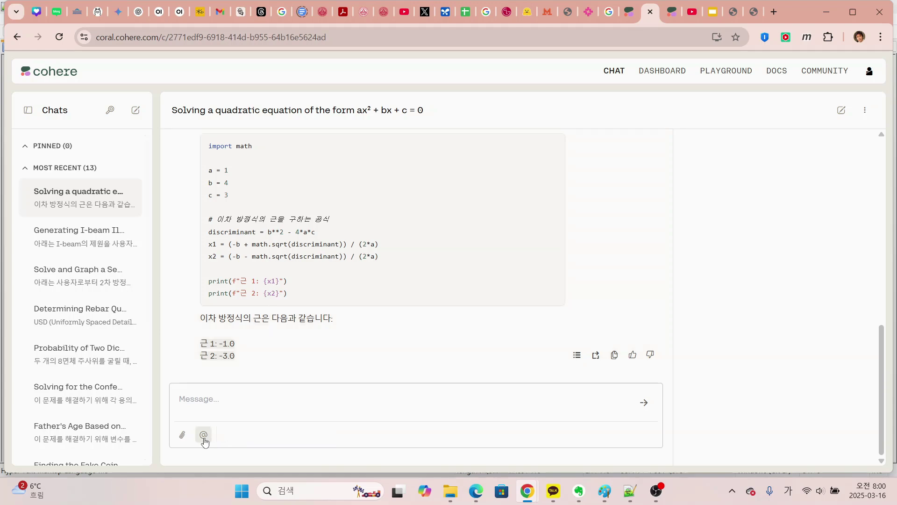
{"action": "left_click", "coordinate": [204, 437]}
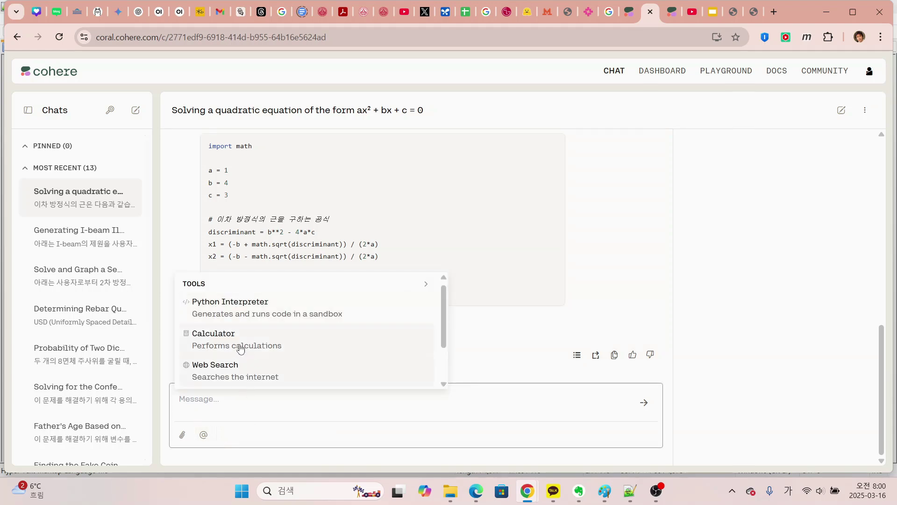
{"action": "left_click", "coordinate": [240, 345]}
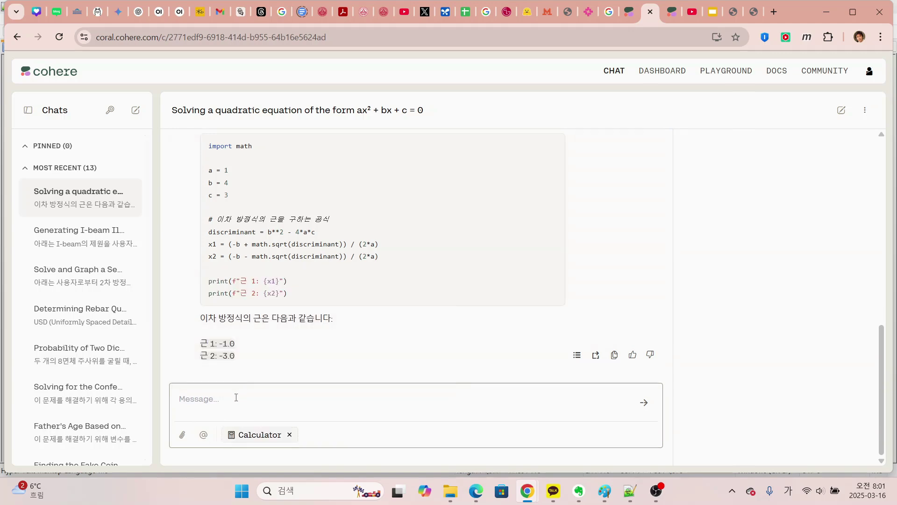
{"action": "type", "text": "2차방정식의 a=1,b=4,c=3일 때 근을 구해줘."}
{"action": "key", "text": "Hangul"}
{"action": "type", "text": "calcu"}
{"action": "key", "text": "BackSpace"}
{"action": "type", "text": "culator"}
{"action": "key", "text": "Hangul"}
{"action": "type", "text": "를 이용해"}
{"action": "key", "text": "Return"}
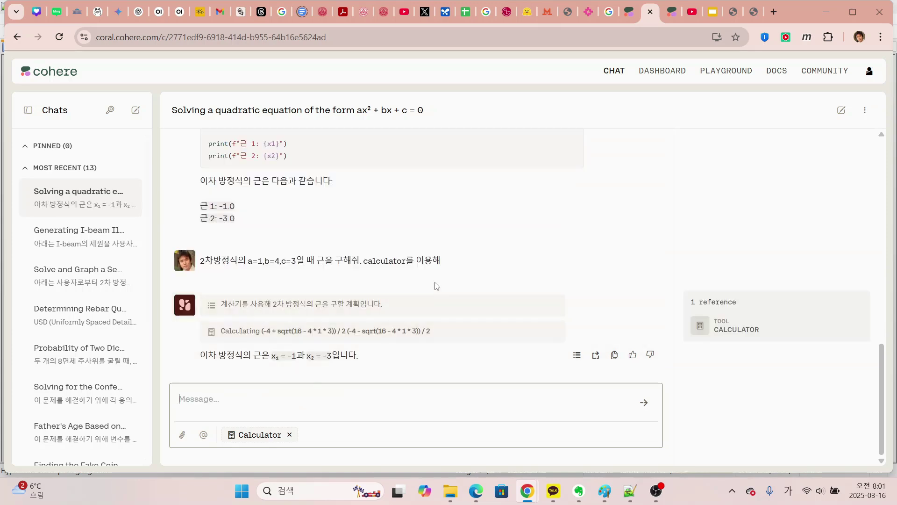
- Examine the expression calculated in the Calculator answer and the tool instruction in its prompt
{"action": "scroll", "coordinate": [296, 237], "scroll_direction": "up", "scroll_amount": 3}
{"action": "left_click_drag", "start_coordinate": [262, 333], "coordinate": [377, 331]}
{"action": "left_click_drag", "start_coordinate": [277, 330], "coordinate": [427, 331]}
{"action": "left_click", "coordinate": [439, 330]}
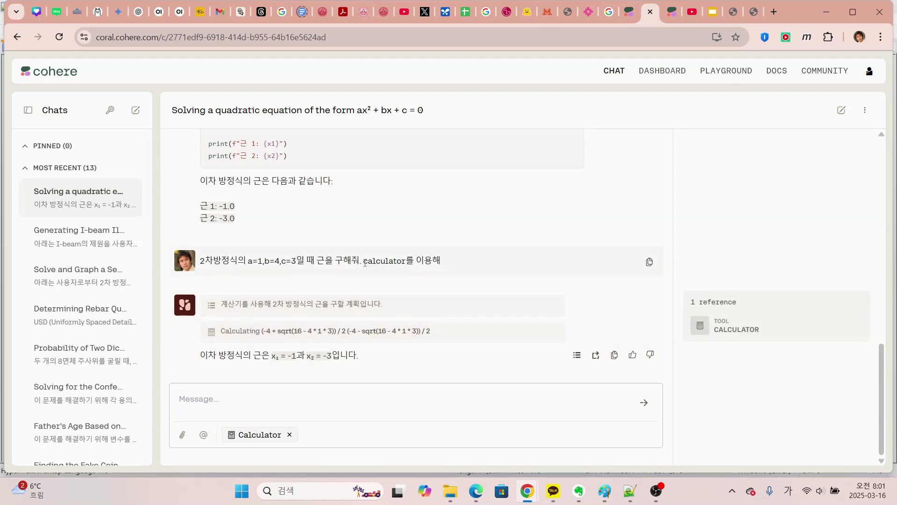
{"action": "left_click_drag", "start_coordinate": [363, 260], "coordinate": [452, 265]}
{"action": "left_click", "coordinate": [465, 230]}
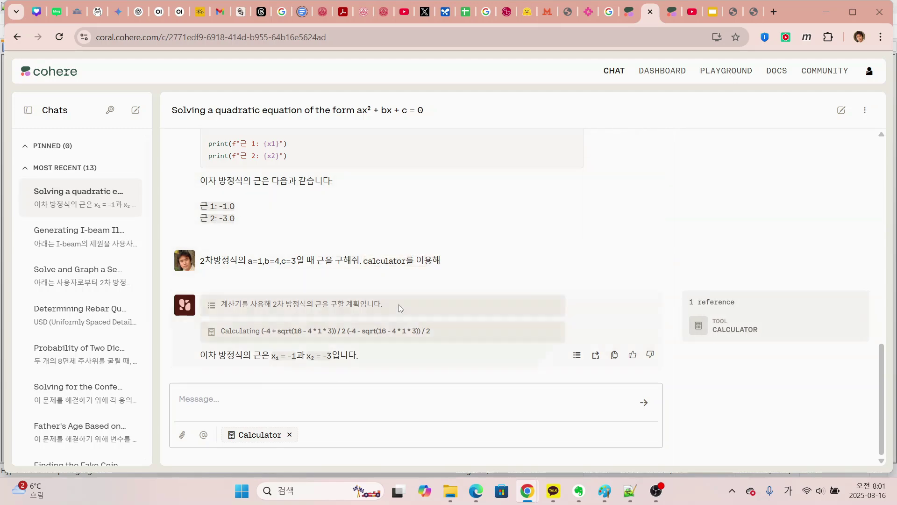
- Add the Web Search tool to the message
{"action": "left_click", "coordinate": [203, 435]}
{"action": "scroll", "coordinate": [248, 376], "scroll_direction": "down", "scroll_amount": 3}
{"action": "scroll", "coordinate": [246, 380], "scroll_direction": "up", "scroll_amount": 3}
{"action": "left_click", "coordinate": [249, 373]}
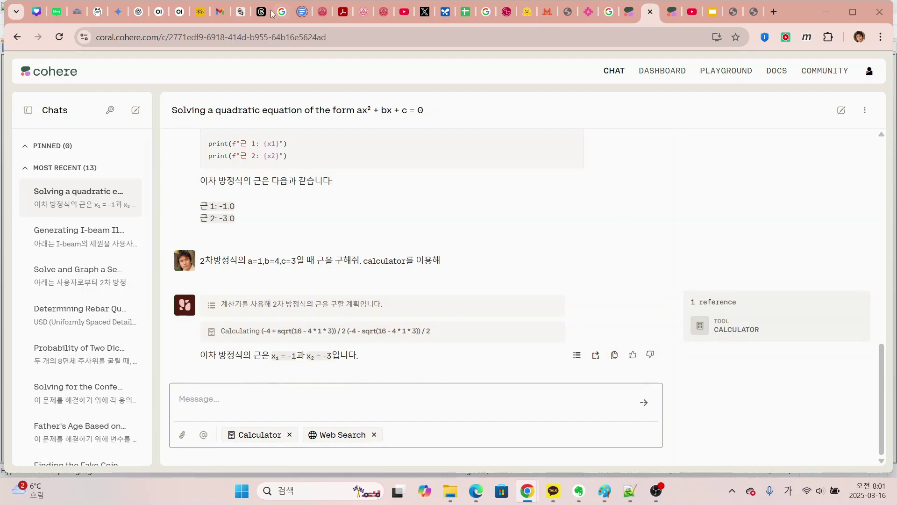
- Copy the four-vendor token-price prompt from the Gemini chat into the Cohere message, keeping only Web Search as its tool
{"action": "left_click", "coordinate": [98, 11]}
{"action": "left_click_drag", "start_coordinate": [418, 249], "coordinate": [538, 266]}
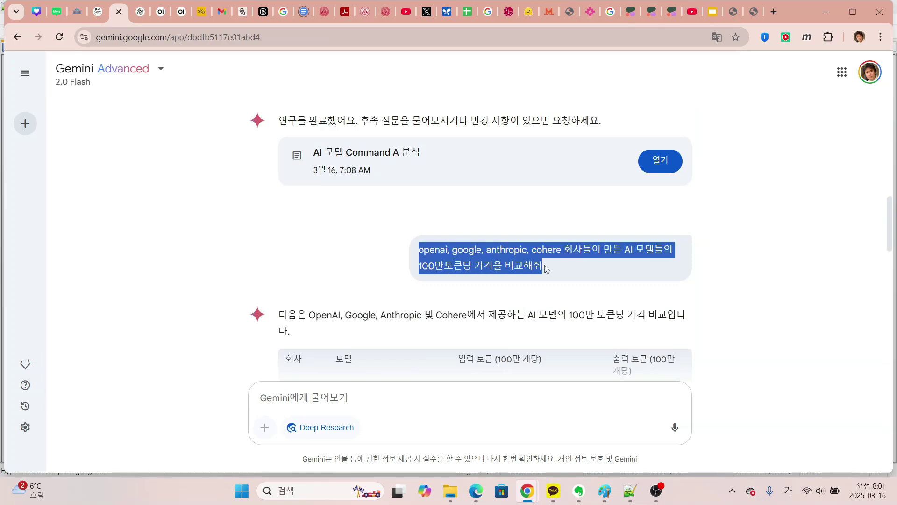
{"action": "left_click", "coordinate": [650, 14]}
{"action": "type", "text": "openai, google, anthropic, cohere 회사들이 만든 AI 모델들의 100만토큰당 가격을 비교해줘"}
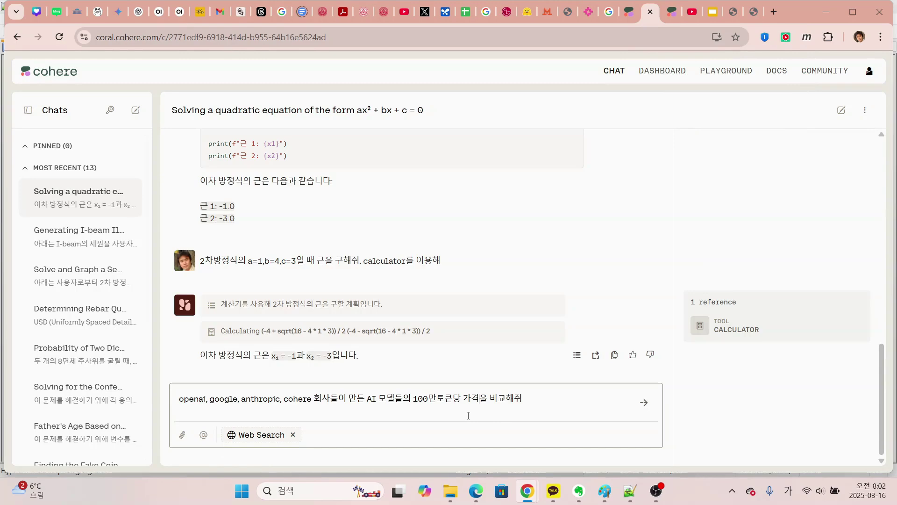
- Reword the end of the prompt to "가격을 검색하고 비교표를 만들어줘" and send it
{"action": "type", "text": "검색하고"}
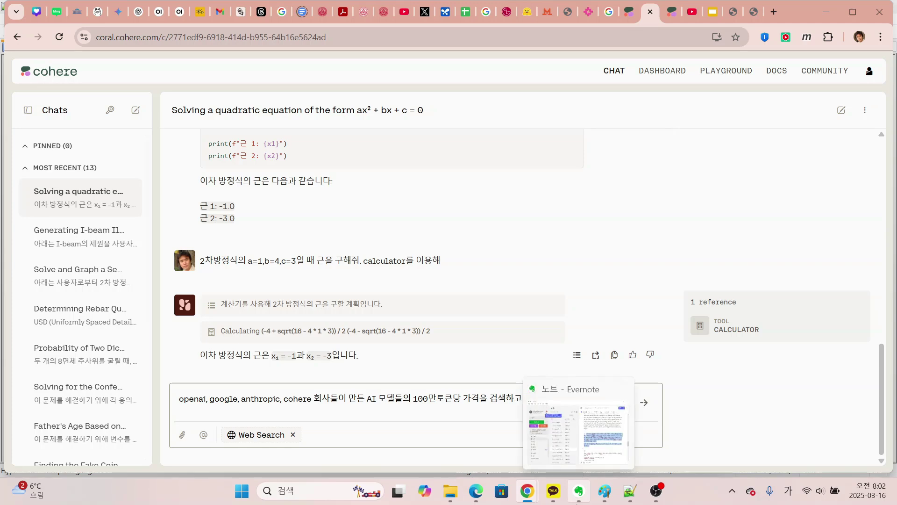
{"action": "left_click", "coordinate": [554, 405]}
{"action": "key", "text": "BackSpace"}
{"action": "key", "text": "BackSpace"}
{"action": "type", "text": "피"}
{"action": "key", "text": "BackSpace"}
{"action": "key", "text": "BackSpace"}
{"action": "key", "text": "BackSpace"}
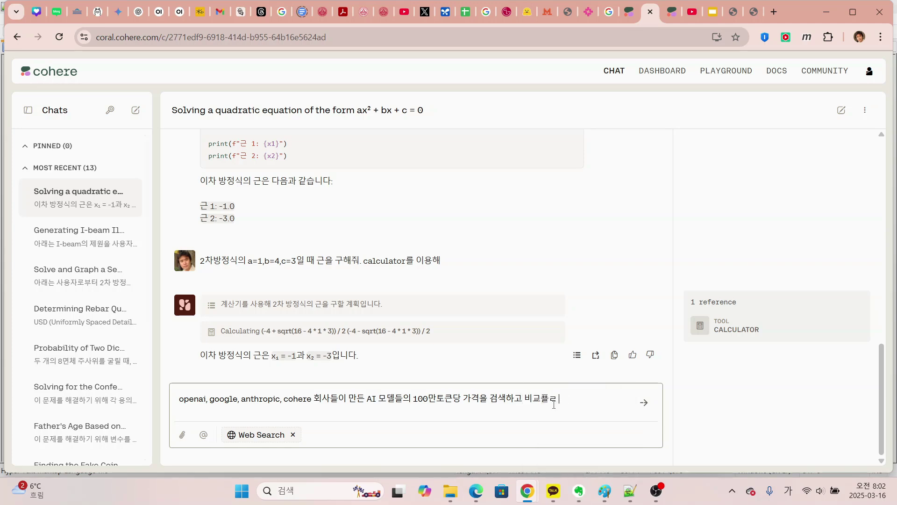
{"action": "type", "text": "표를 만들어줘"}
{"action": "key", "text": "Return"}
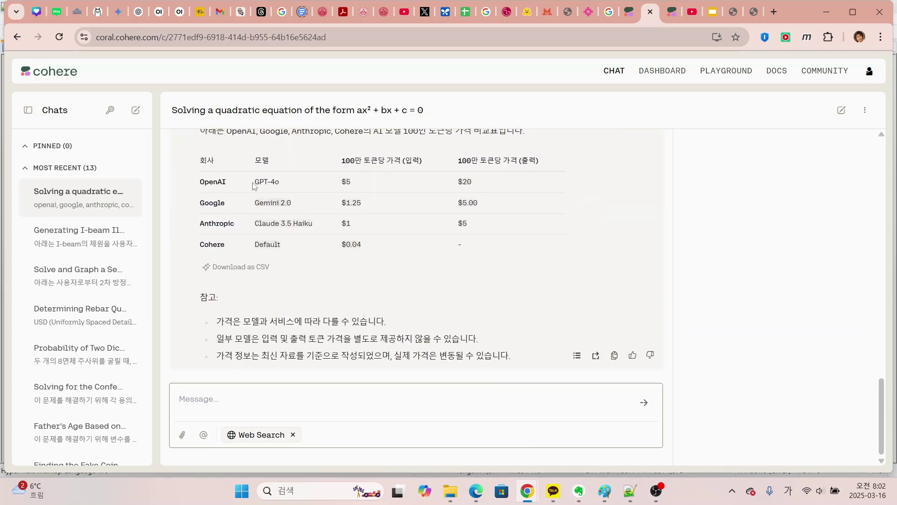
- Check the GPT-4o input and output prices in Cohere's table against those in the Gemini chat's table
{"action": "left_click_drag", "start_coordinate": [254, 186], "coordinate": [282, 185]}
{"action": "left_click_drag", "start_coordinate": [353, 187], "coordinate": [340, 186]}
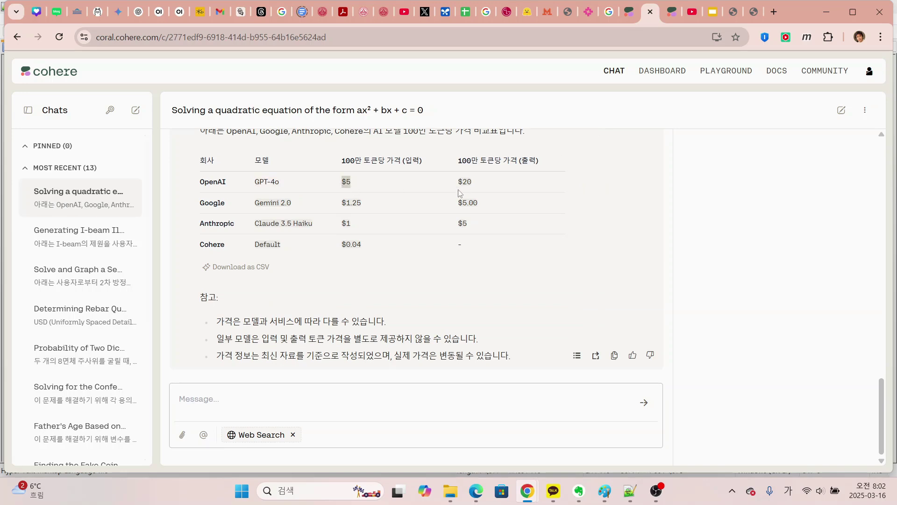
{"action": "left_click", "coordinate": [277, 178]}
{"action": "left_click", "coordinate": [118, 14]}
{"action": "scroll", "coordinate": [536, 221], "scroll_direction": "down", "scroll_amount": 4}
{"action": "left_click_drag", "start_coordinate": [458, 217], "coordinate": [536, 221]}
{"action": "left_click", "coordinate": [613, 220]}
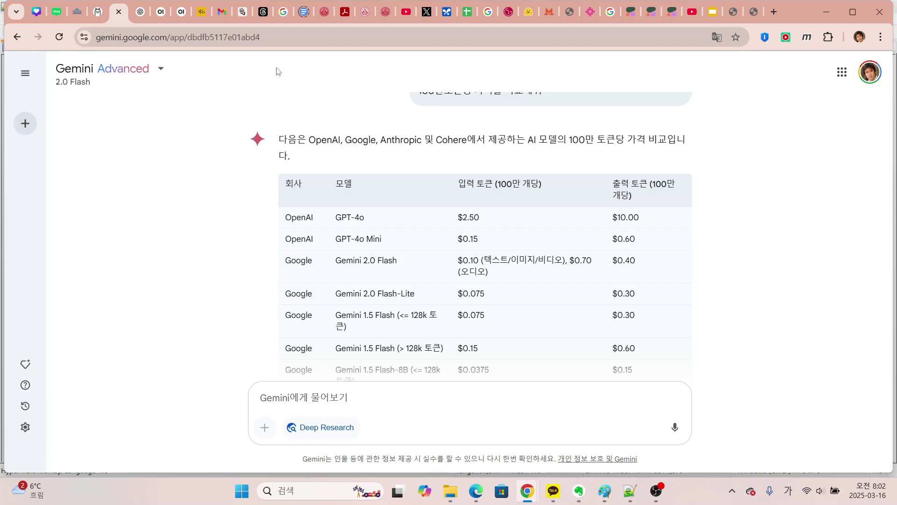
- Return to Cohere Chat and review the price answer's web searches, full reference list and comparison table
{"action": "key", "text": "ctrl+Tab"}
{"action": "scroll", "coordinate": [397, 264], "scroll_direction": "up", "scroll_amount": 3}
{"action": "scroll", "coordinate": [408, 259], "scroll_direction": "up", "scroll_amount": 3}
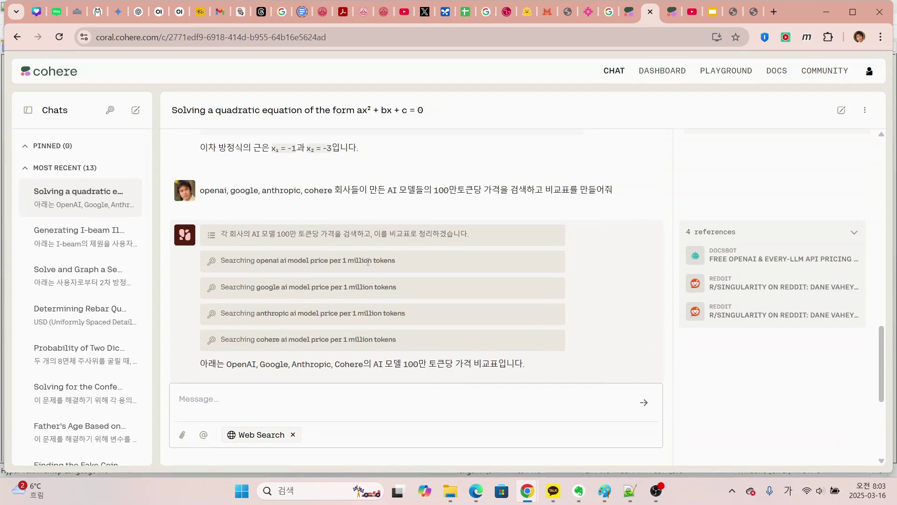
{"action": "scroll", "coordinate": [367, 262], "scroll_direction": "down", "scroll_amount": 2}
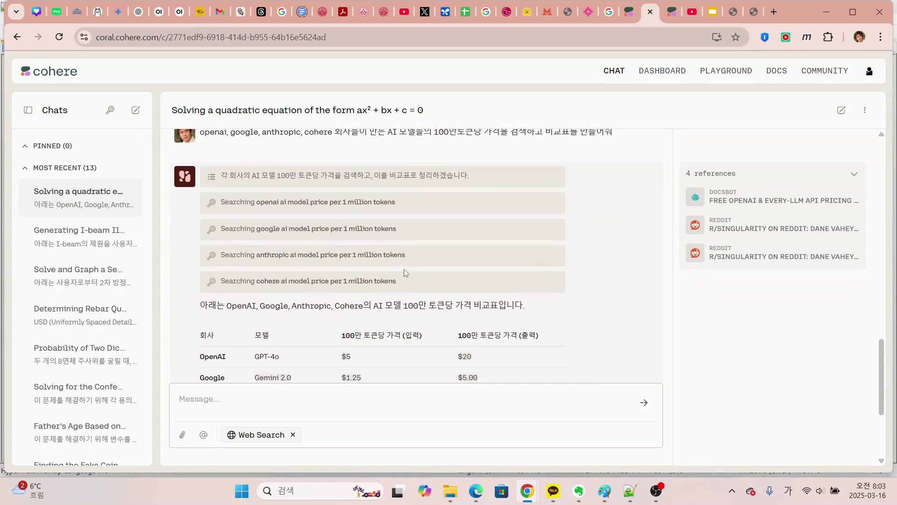
{"action": "left_click", "coordinate": [857, 180]}
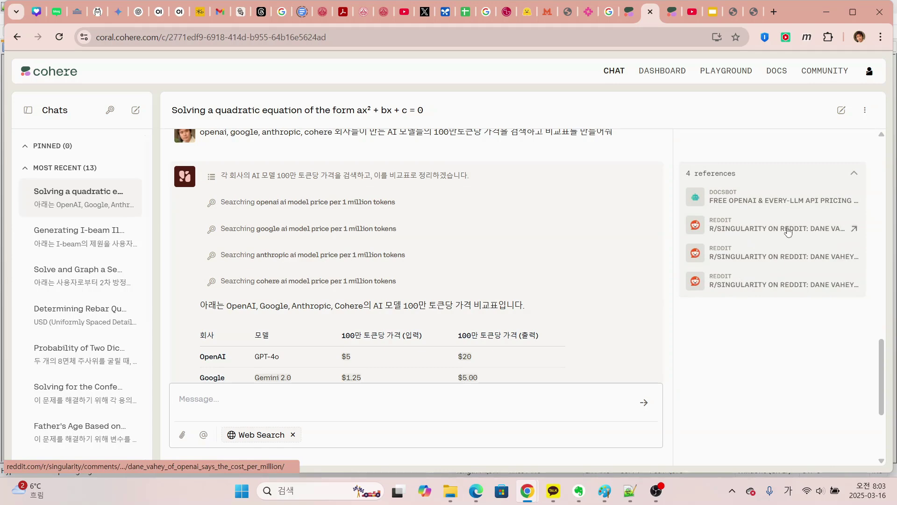
{"action": "scroll", "coordinate": [549, 323], "scroll_direction": "down", "scroll_amount": 3}
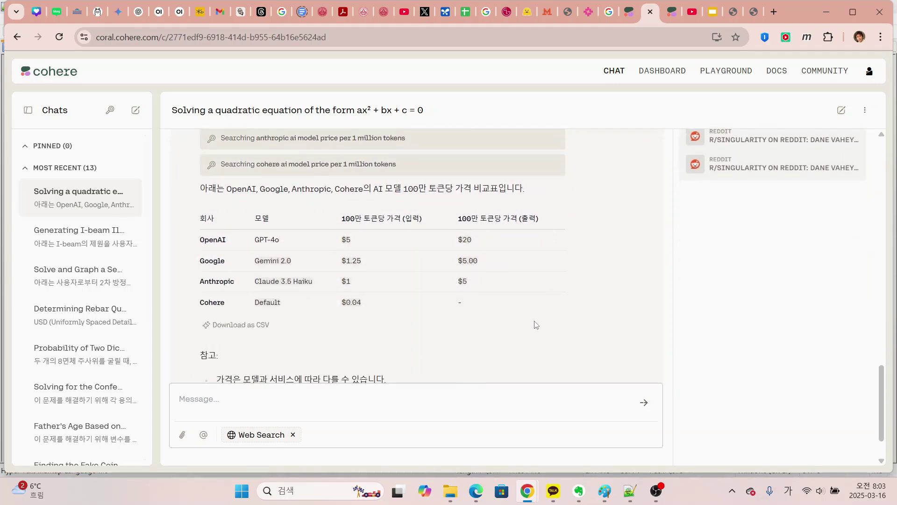
{"action": "scroll", "coordinate": [507, 321], "scroll_direction": "down", "scroll_amount": 2}
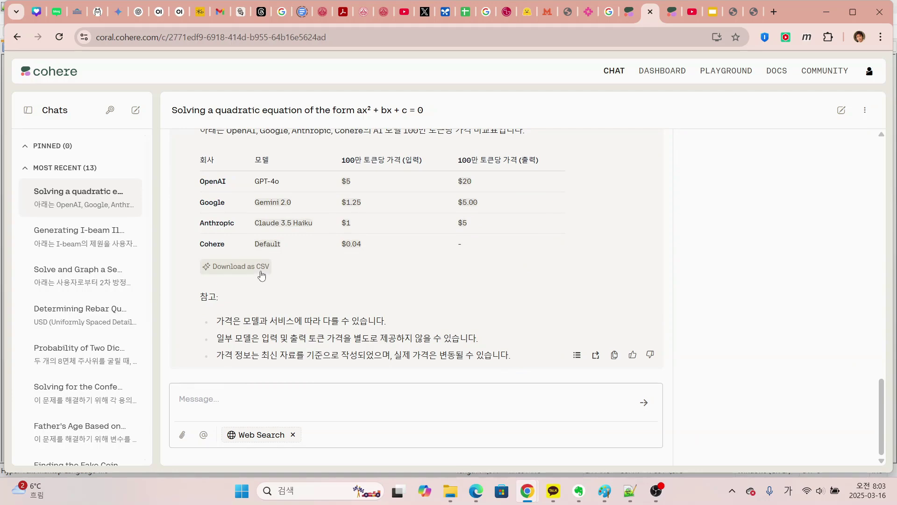
{"action": "scroll", "coordinate": [312, 277], "scroll_direction": "up", "scroll_amount": 3}
{"action": "scroll", "coordinate": [396, 278], "scroll_direction": "down", "scroll_amount": 2}
{"action": "scroll", "coordinate": [396, 278], "scroll_direction": "down", "scroll_amount": 1}
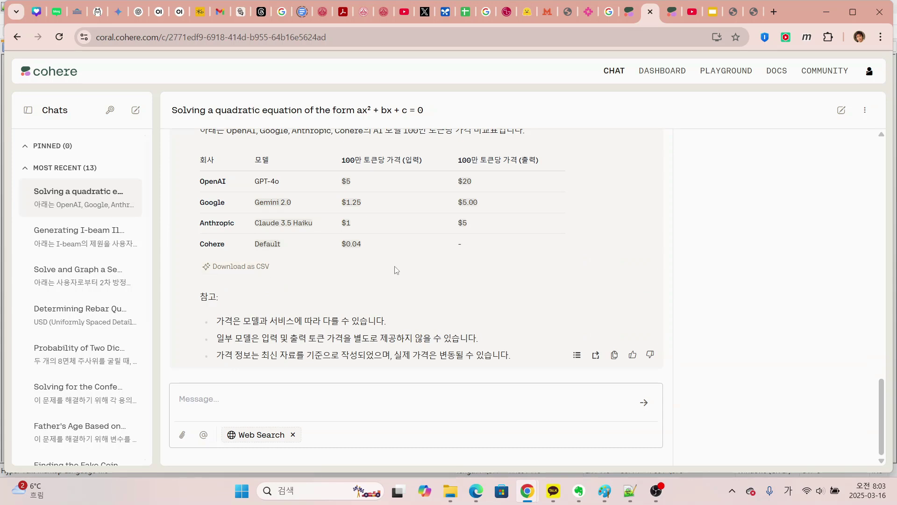
{"action": "scroll", "coordinate": [396, 270], "scroll_direction": "up", "scroll_amount": 1}
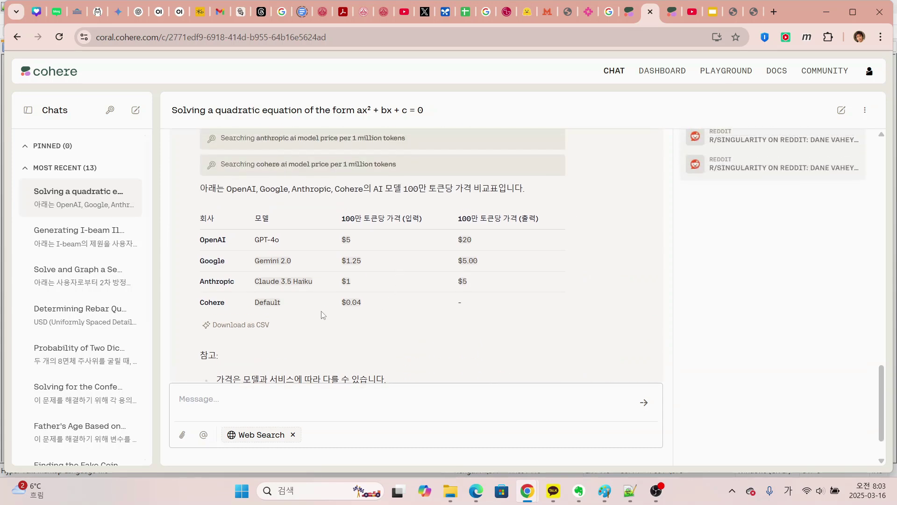
{"action": "scroll", "coordinate": [322, 327], "scroll_direction": "down", "scroll_amount": 1}
- Send Cohere a Web Search request about 다정다감, the Korean third-party program for civil-engineering CAD ("대한민국의 토목 CAD용 서드파티 프로그램")
{"action": "left_click", "coordinate": [301, 395]}
{"action": "type", "text": "대한민국의 토목"}
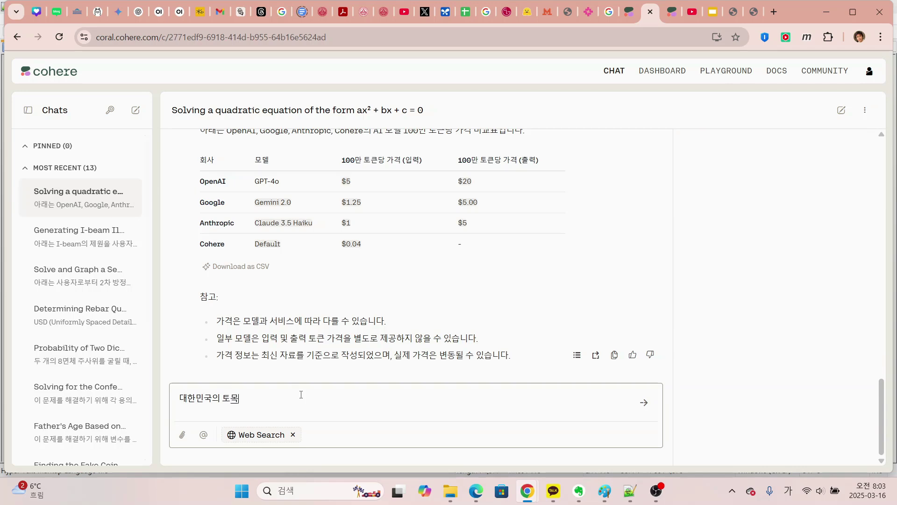
{"action": "type", "text": " CAD의 서드"}
{"action": "type", "text": "파티 프로그램 다정"}
{"action": "type", "text": "다감에 대해서"}
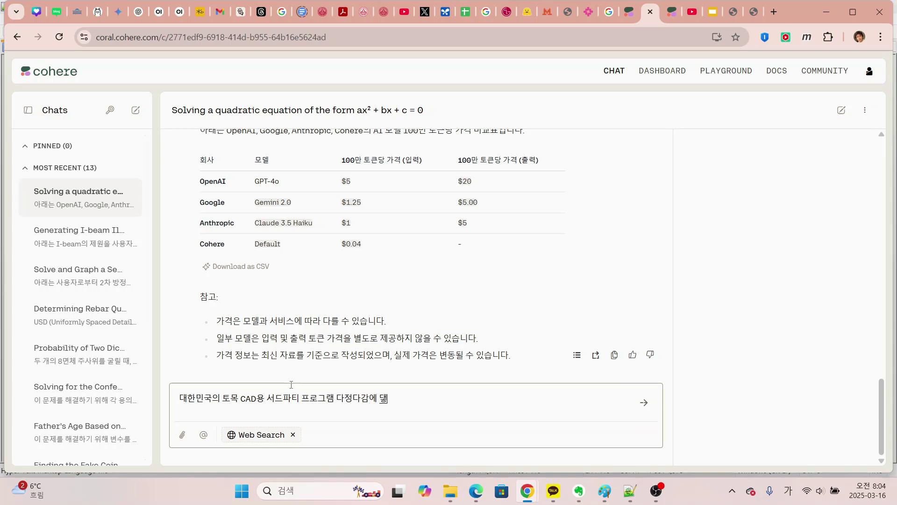
{"action": "type", "text": " 검색해줘"}
{"action": "key", "text": "Return"}
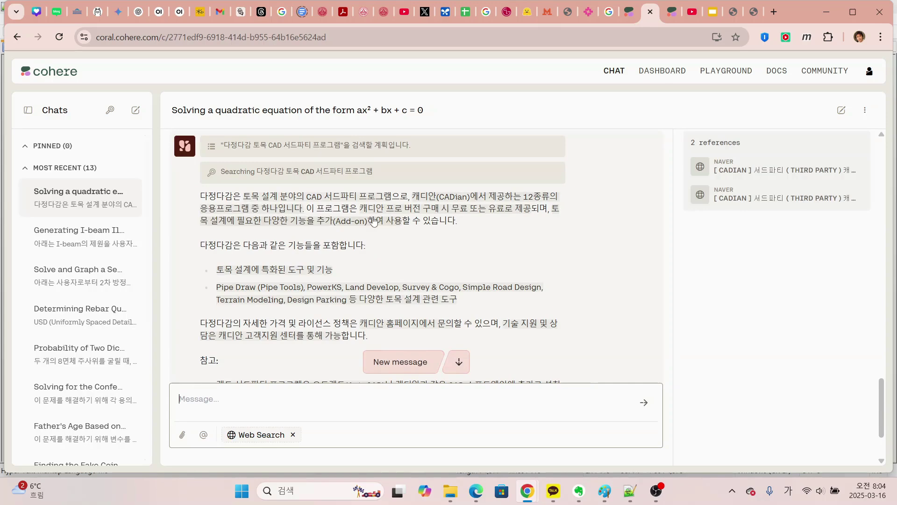
- Read Cohere's answer about 다정다감 with its references, and look back over the earlier price and quadratic-equation answers
{"action": "scroll", "coordinate": [373, 219], "scroll_direction": "down", "scroll_amount": 2}
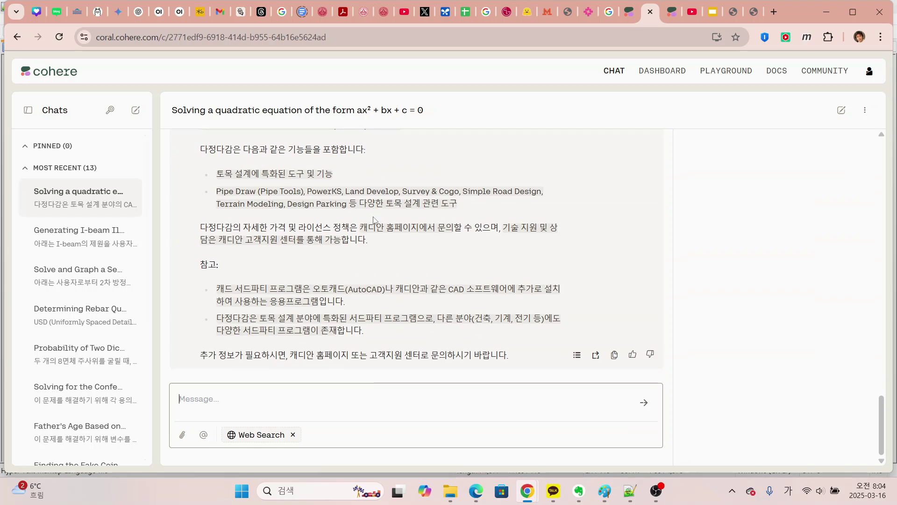
{"action": "scroll", "coordinate": [373, 219], "scroll_direction": "up", "scroll_amount": 2}
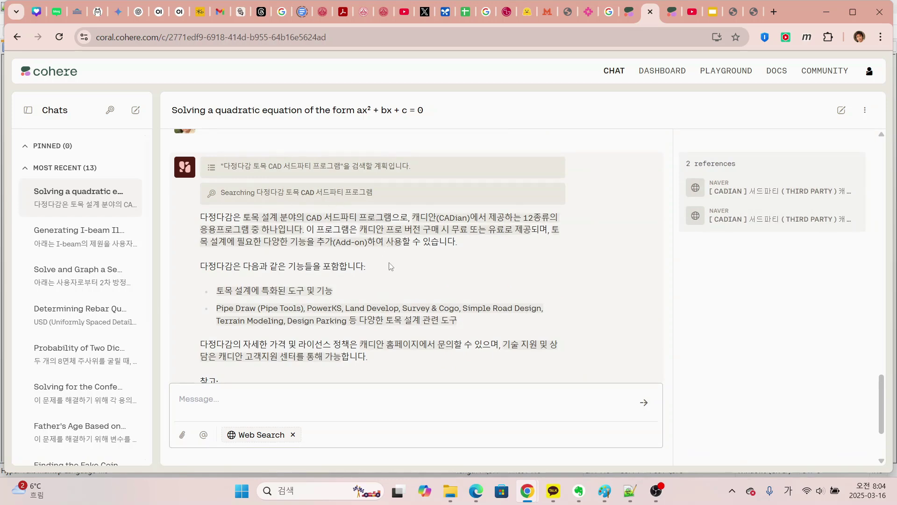
{"action": "scroll", "coordinate": [391, 266], "scroll_direction": "down", "scroll_amount": 2}
{"action": "scroll", "coordinate": [391, 265], "scroll_direction": "up", "scroll_amount": 3}
{"action": "scroll", "coordinate": [391, 266], "scroll_direction": "down", "scroll_amount": 3}
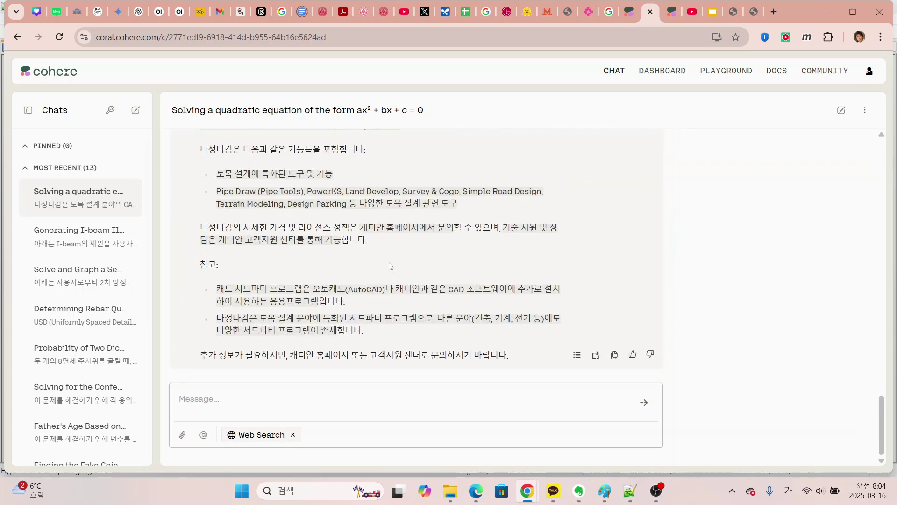
{"action": "scroll", "coordinate": [391, 266], "scroll_direction": "up", "scroll_amount": 10}
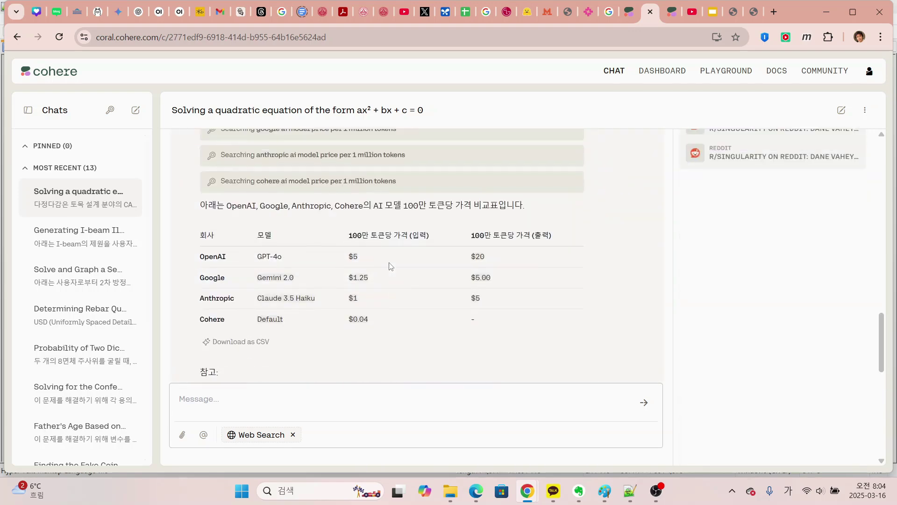
{"action": "scroll", "coordinate": [391, 266], "scroll_direction": "up", "scroll_amount": 10}
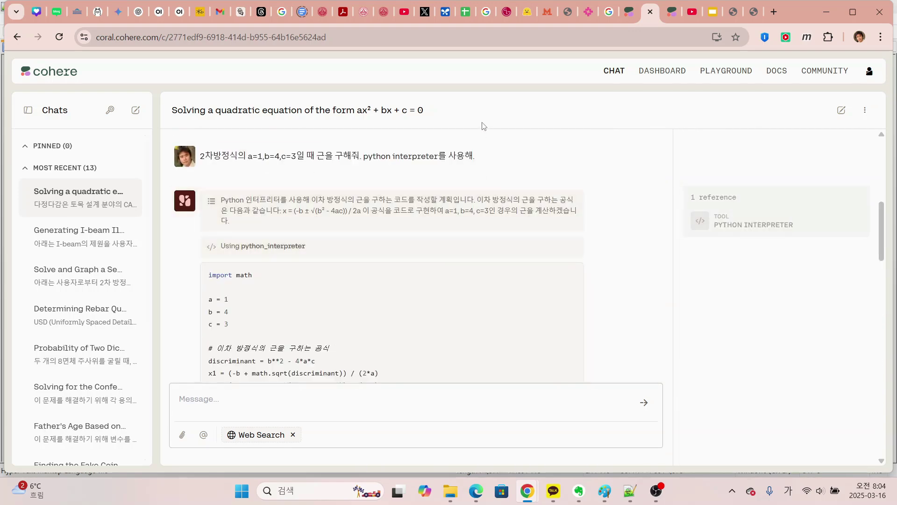
- Switch to the AI테스트 spreadsheet and check the cohere row's entries for reasoning, multimodal, search and canvas
{"action": "left_click", "coordinate": [466, 12]}
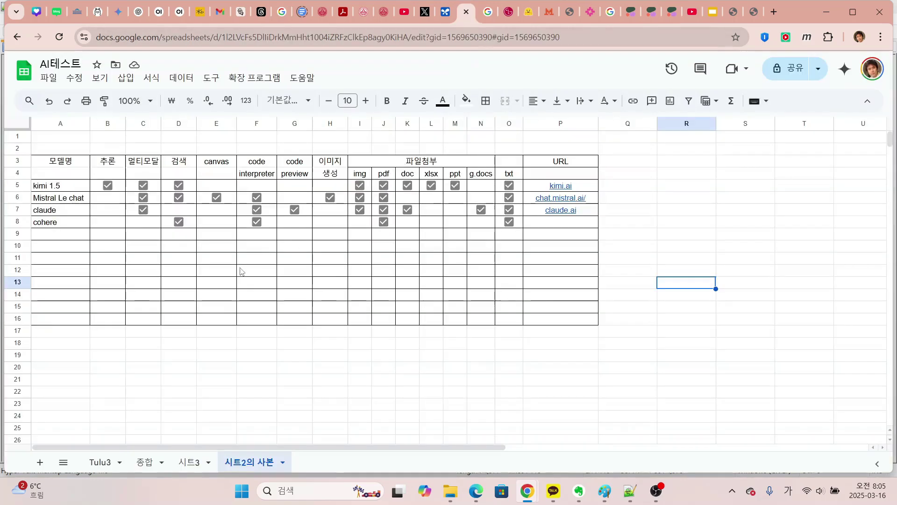
{"action": "left_click", "coordinate": [71, 260]}
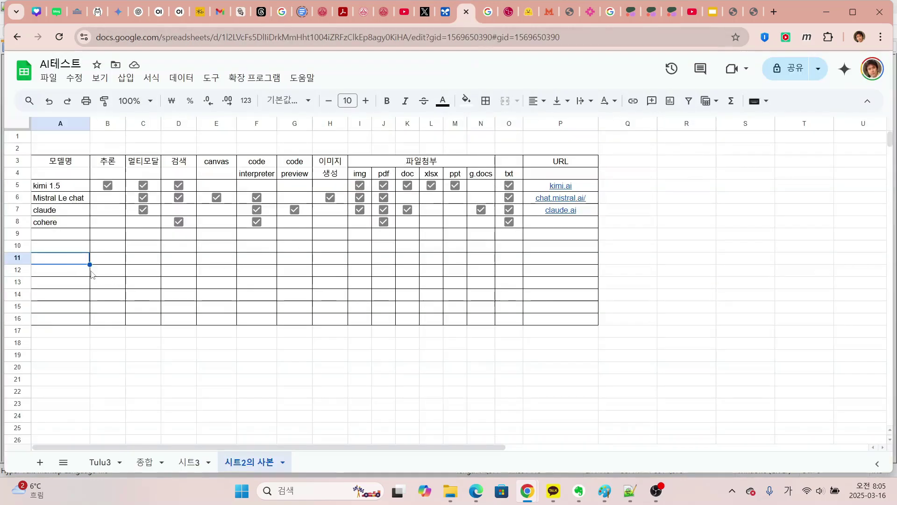
{"action": "left_click", "coordinate": [71, 224]}
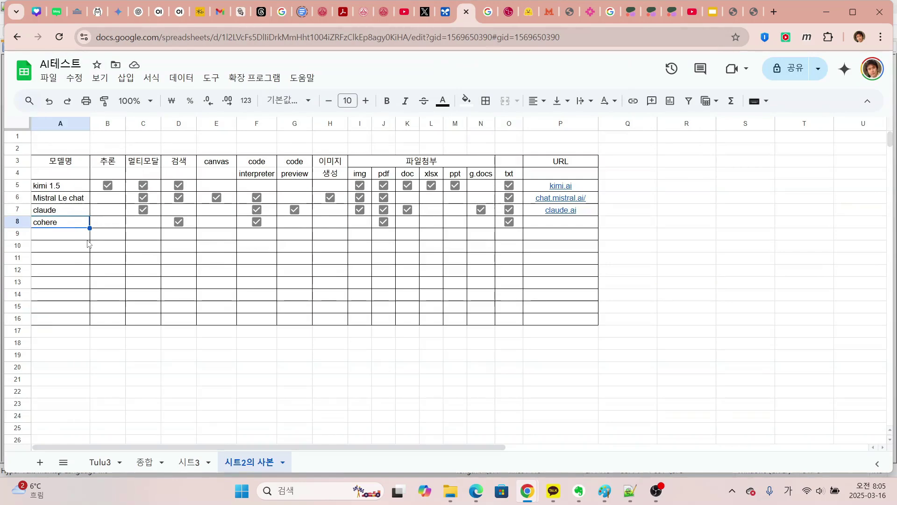
{"action": "key", "text": "Right"}
{"action": "key", "text": "Right"}
{"action": "key", "text": "Right"}
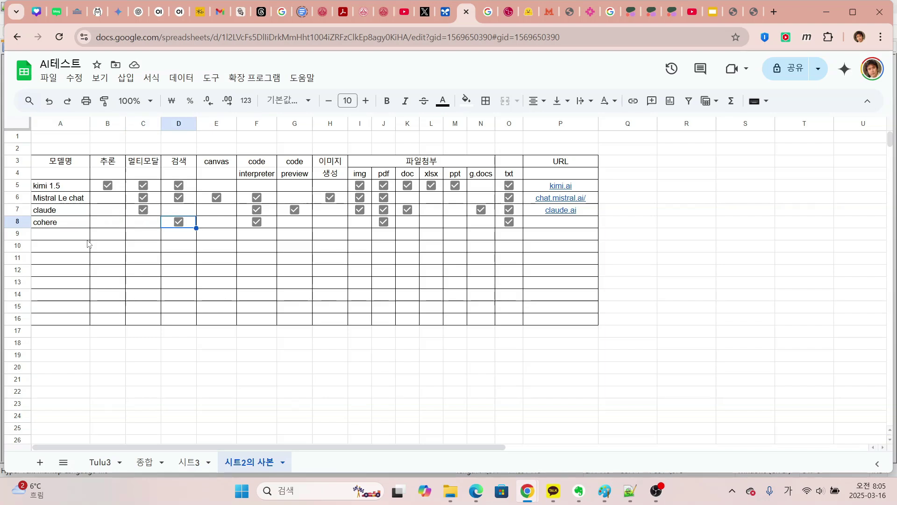
{"action": "key", "text": "Left"}
{"action": "key", "text": "Left"}
{"action": "key", "text": "Right"}
{"action": "key", "text": "Right"}
{"action": "key", "text": "Right"}
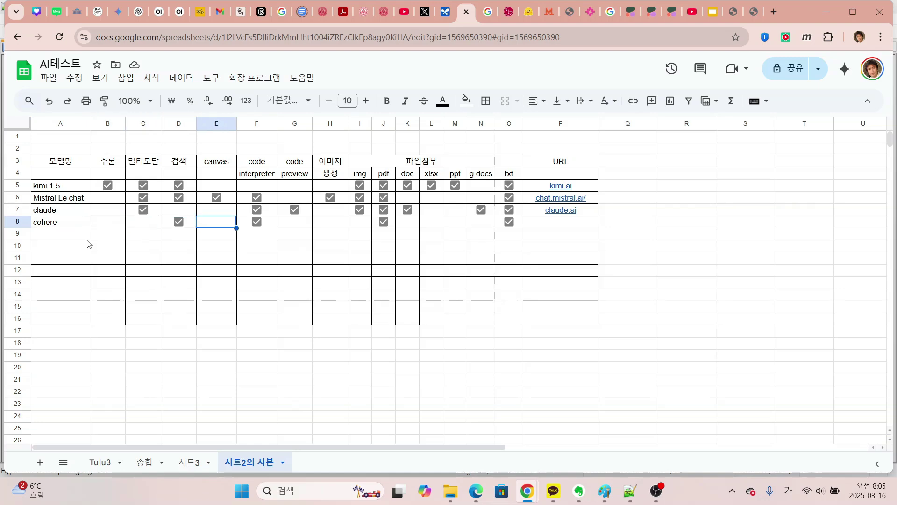
- Check the cohere row's entries for code interpreter, code preview, image generation and the file attachment types
{"action": "key", "text": "Right"}
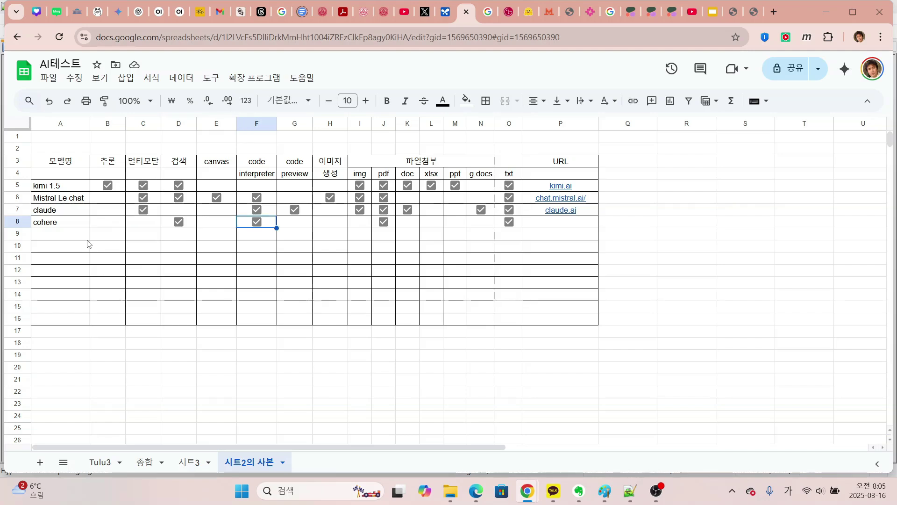
{"action": "key", "text": "Right"}
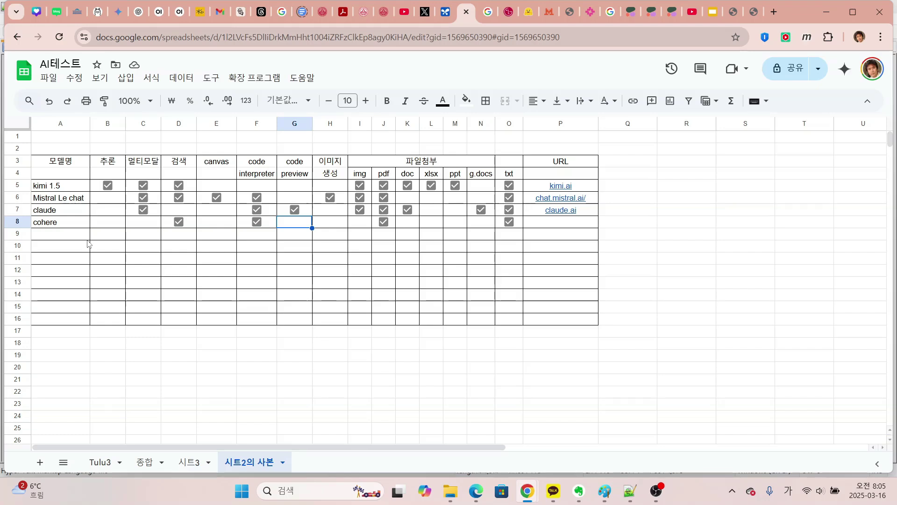
{"action": "key", "text": "Right"}
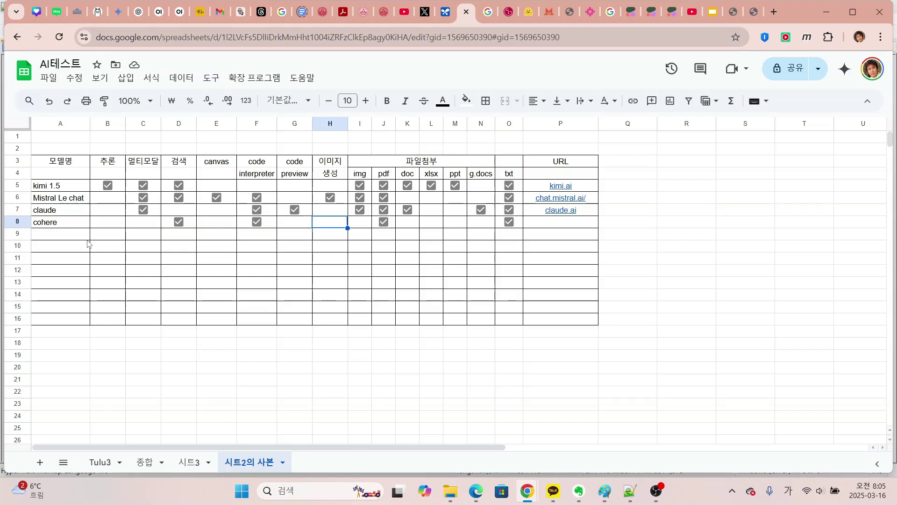
{"action": "key", "text": "Right"}
{"action": "key", "text": "Right"}
{"action": "key", "text": "Right"}
{"action": "key", "text": "Right"}
{"action": "key", "text": "Right"}
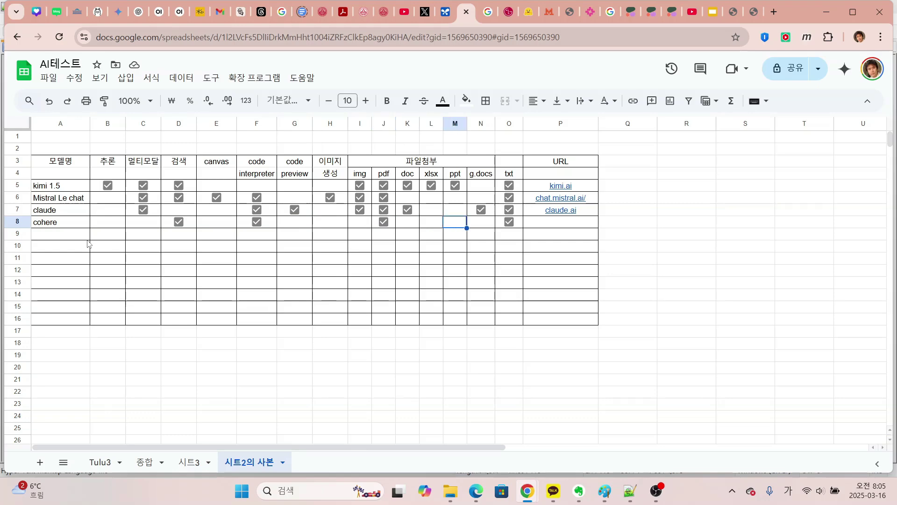
{"action": "key", "text": "Right"}
{"action": "key", "text": "Right"}
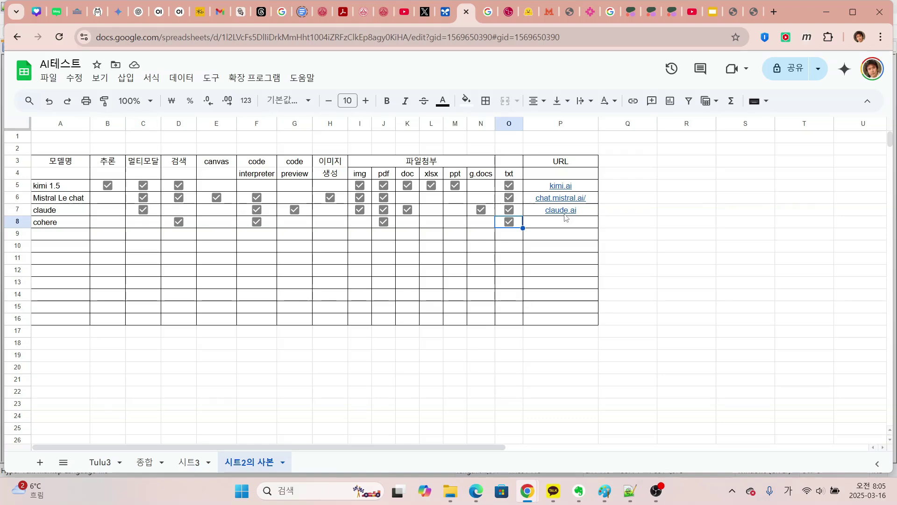
{"action": "left_click", "coordinate": [671, 11]}
{"action": "left_click", "coordinate": [465, 12]}
{"action": "type", "text": "https://coral.cohere.com/"}
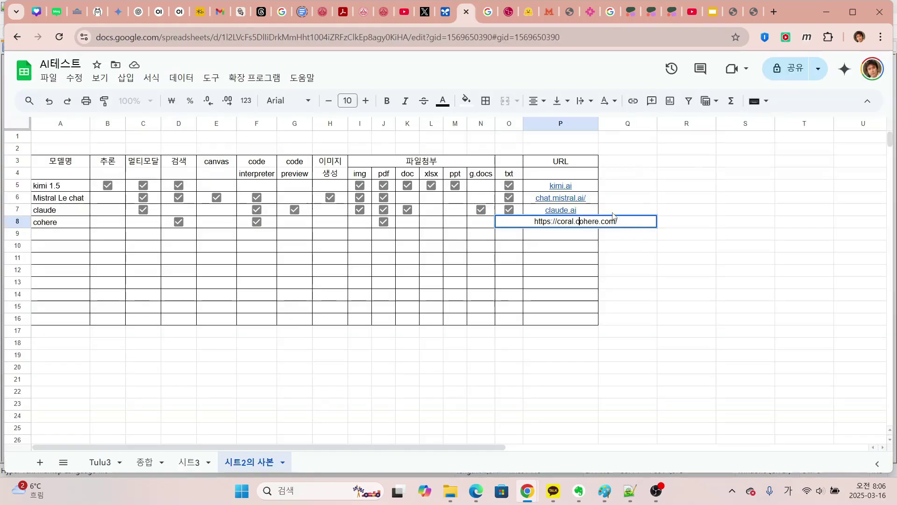
- Shorten the cohere row's URL to cohere.com/ and confirm the entry
{"action": "key", "text": "BackSpace"}
{"action": "key", "text": "BackSpace"}
{"action": "key", "text": "BackSpace"}
{"action": "key", "text": "BackSpace"}
{"action": "key", "text": "BackSpace"}
{"action": "key", "text": "BackSpace"}
{"action": "key", "text": "BackSpace"}
{"action": "key", "text": "BackSpace"}
{"action": "key", "text": "BackSpace"}
{"action": "key", "text": "BackSpace"}
{"action": "key", "text": "BackSpace"}
{"action": "key", "text": "BackSpace"}
{"action": "key", "text": "BackSpace"}
{"action": "key", "text": "Return"}
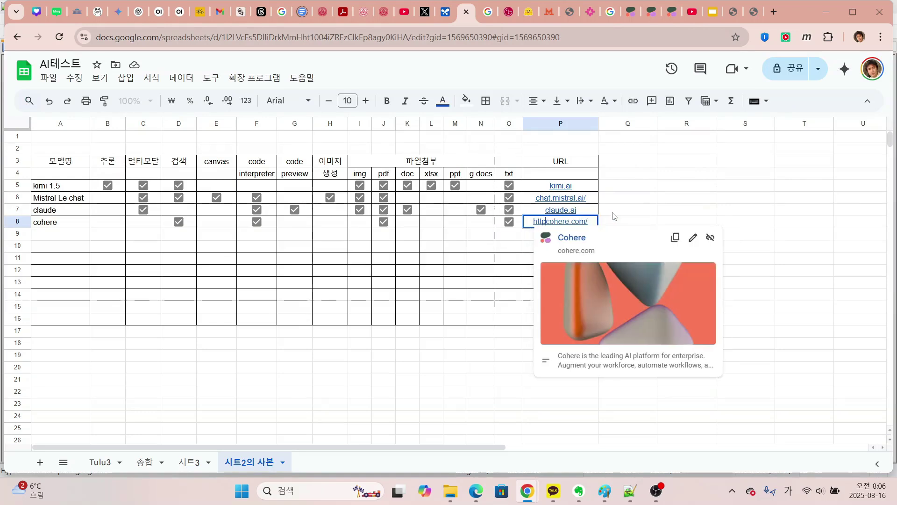
{"action": "key", "text": "BackSpace"}
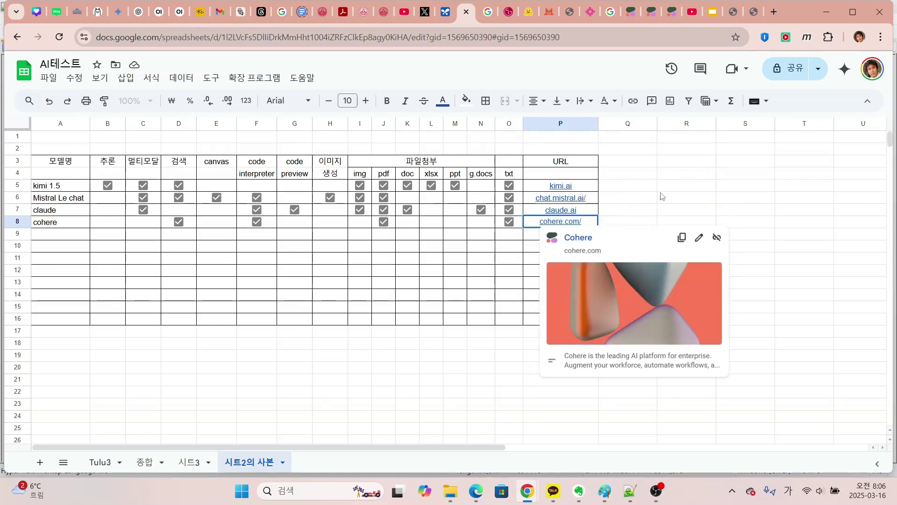
{"action": "left_click", "coordinate": [668, 234]}
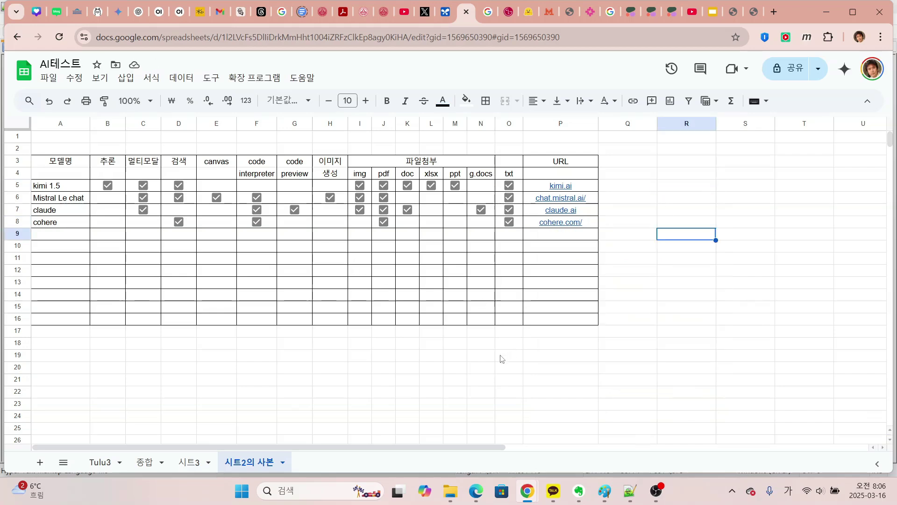
- Return to the Cohere Chat conversation on the I-beam illustration and look through the recent chats
{"action": "left_click", "coordinate": [442, 367]}
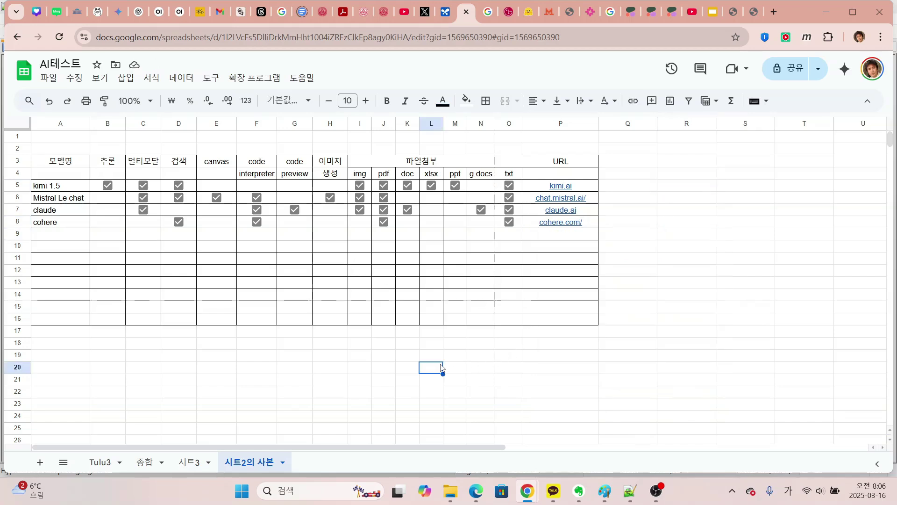
{"action": "left_click", "coordinate": [712, 296]}
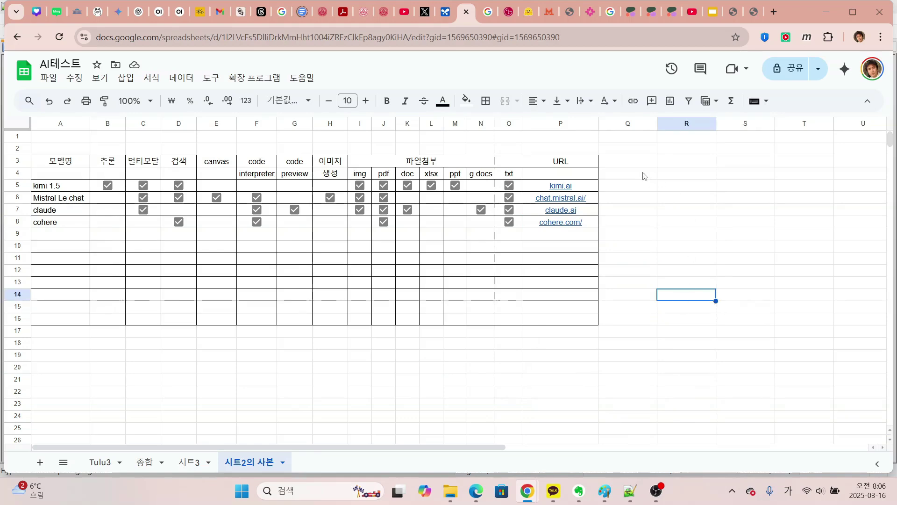
{"action": "left_click", "coordinate": [649, 188]}
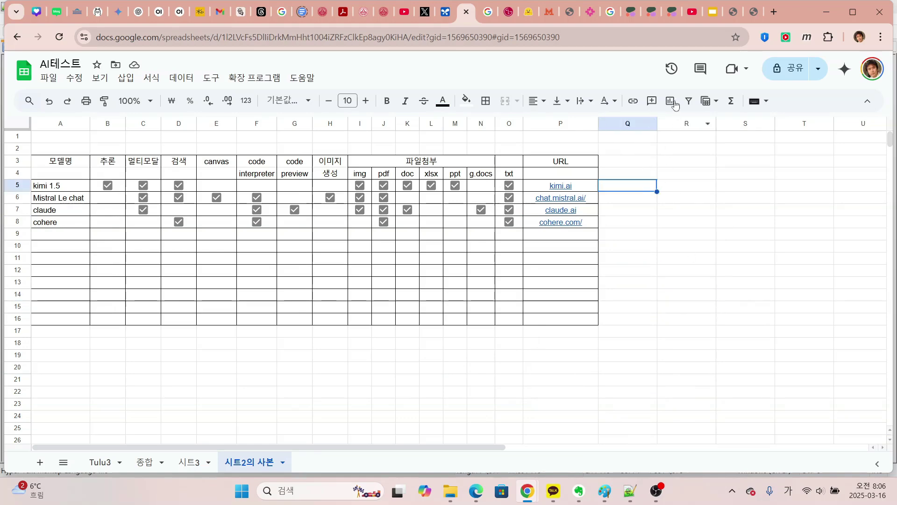
{"action": "left_click", "coordinate": [671, 14]}
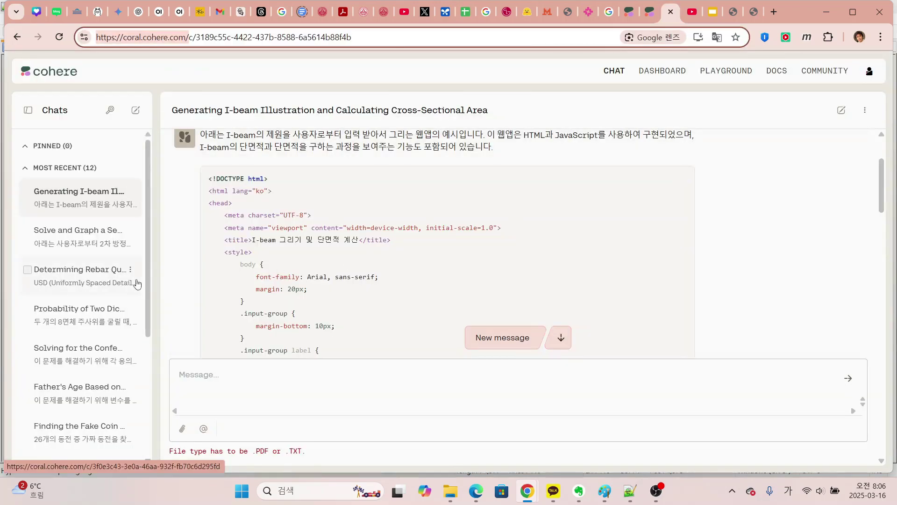
{"action": "scroll", "coordinate": [137, 284], "scroll_direction": "down", "scroll_amount": 4}
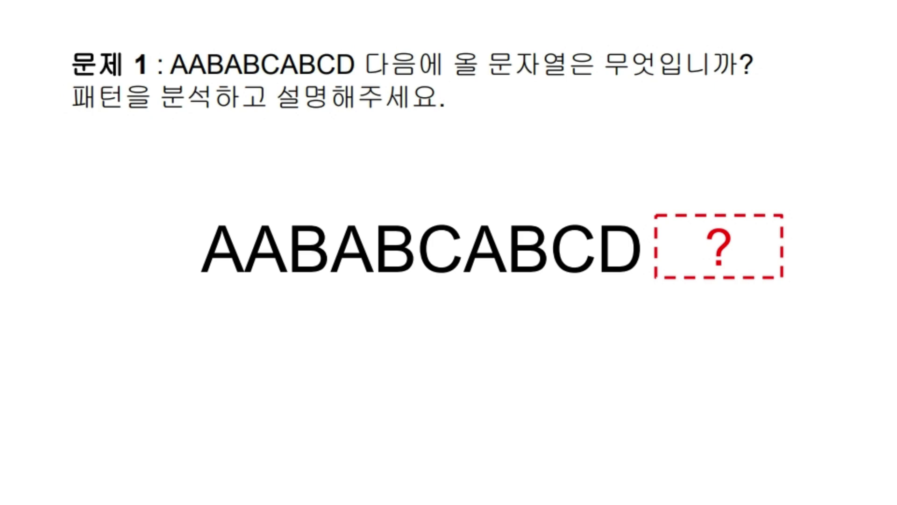
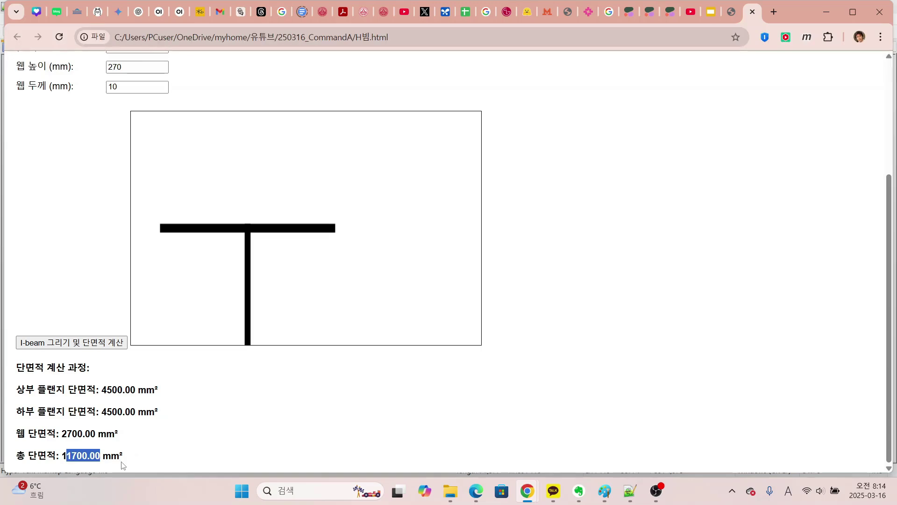
- Examine the total cross-sectional area, the input dimensions and the I-beam drawing in H빔.html
{"action": "left_click_drag", "start_coordinate": [125, 461], "coordinate": [56, 458]}
{"action": "left_click", "coordinate": [291, 420]}
{"action": "scroll", "coordinate": [342, 288], "scroll_direction": "up", "scroll_amount": 3}
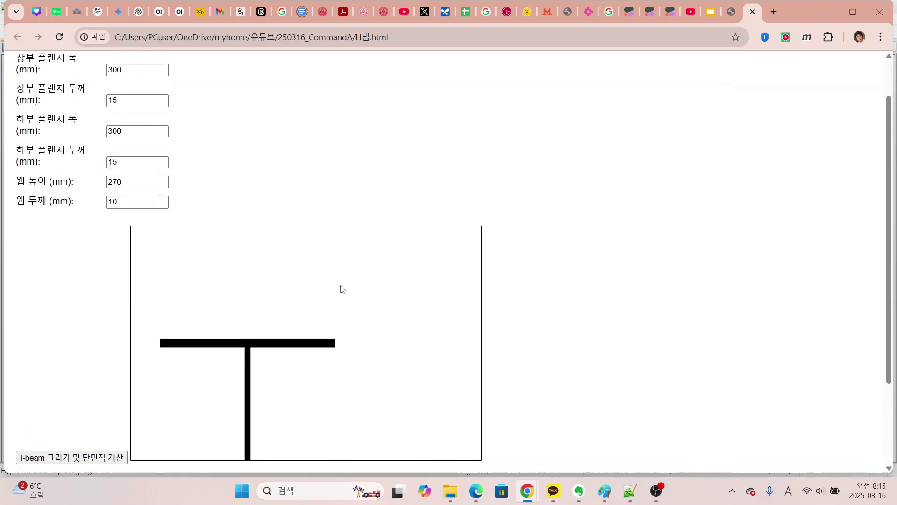
{"action": "scroll", "coordinate": [341, 288], "scroll_direction": "down", "scroll_amount": 3}
{"action": "scroll", "coordinate": [329, 249], "scroll_direction": "up", "scroll_amount": 3}
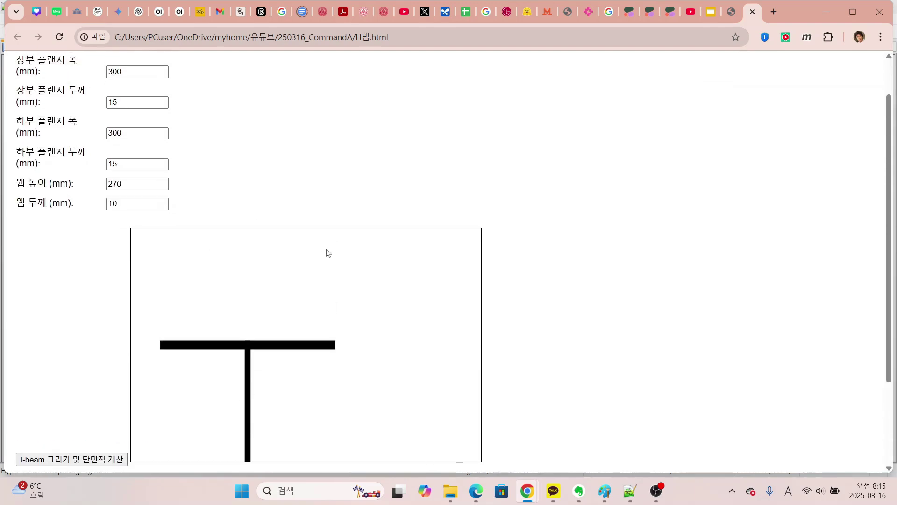
{"action": "scroll", "coordinate": [273, 358], "scroll_direction": "down", "scroll_amount": 2}
{"action": "scroll", "coordinate": [273, 358], "scroll_direction": "down", "scroll_amount": 1}
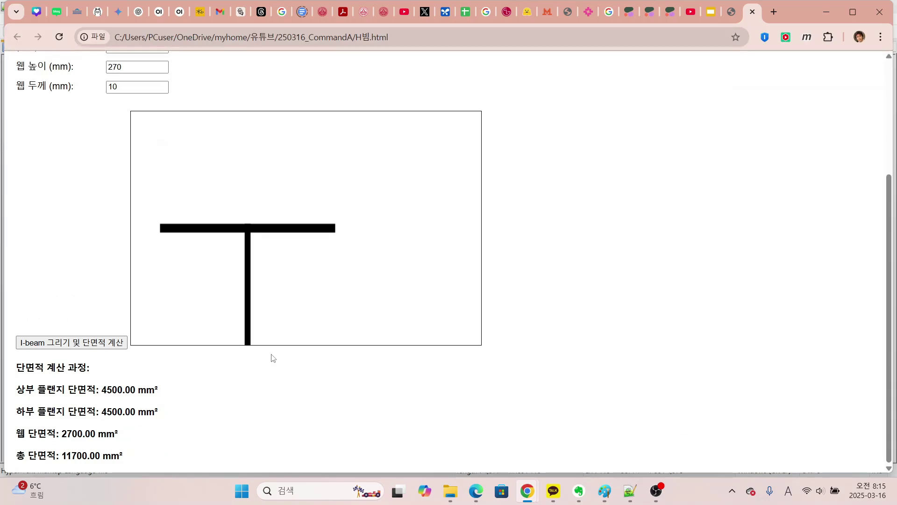
- Annotate the I-beam drawing by sketching a lower flange beneath the web, and close the annotation overlay
{"action": "key", "text": "ctrl+alt+g"}
{"action": "mouse_move", "coordinate": [245, 347]}
{"action": "left_mouse_down"}
{"action": "mouse_move", "coordinate": [244, 361]}
{"action": "mouse_move", "coordinate": [160, 374]}
{"action": "mouse_move", "coordinate": [327, 380]}
{"action": "mouse_move", "coordinate": [244, 346]}
{"action": "mouse_move", "coordinate": [228, 201]}
{"action": "left_mouse_up"}
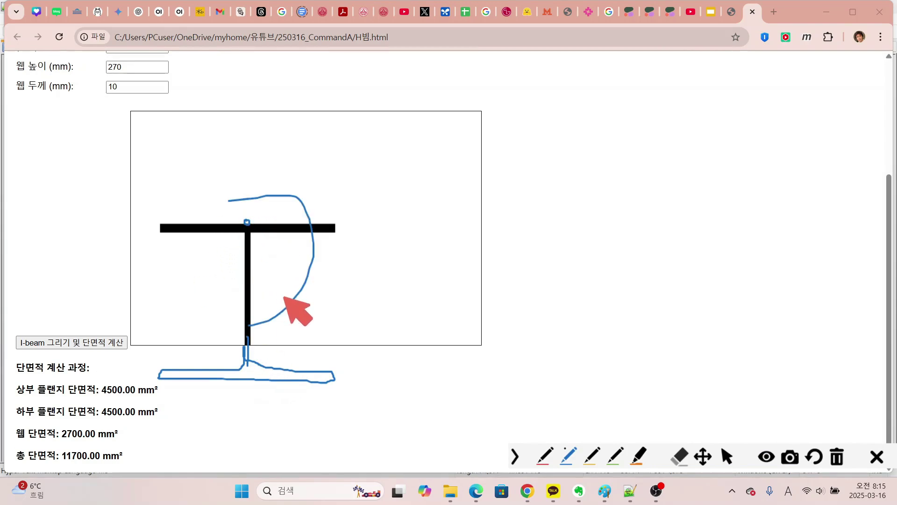
{"action": "key", "text": "ctrl+alt+g"}
- Set the web height to 170 mm, redraw the I-beam with its area calculation, and review the drawing against the inputs
{"action": "scroll", "coordinate": [287, 236], "scroll_direction": "up", "scroll_amount": 3}
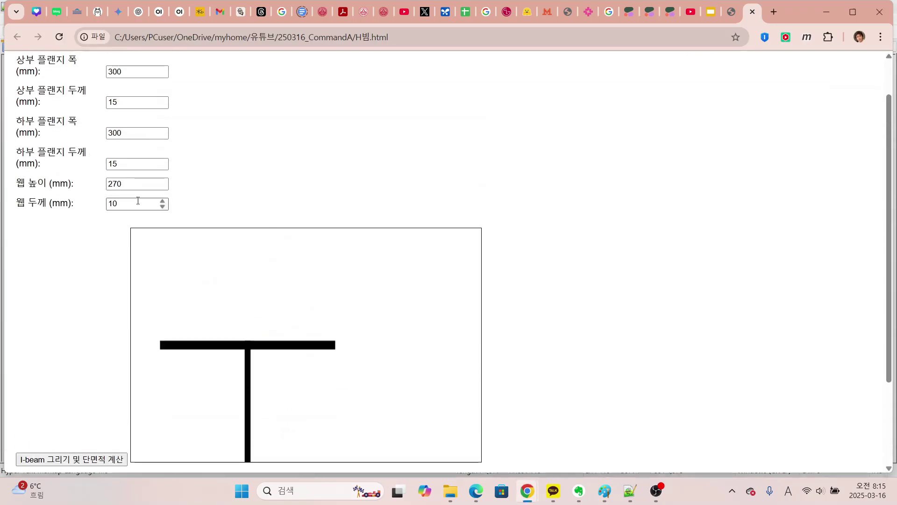
{"action": "left_click", "coordinate": [114, 185]}
{"action": "key", "text": "BackSpace"}
{"action": "type", "text": "1"}
{"action": "scroll", "coordinate": [91, 342], "scroll_direction": "down", "scroll_amount": 3}
{"action": "left_click", "coordinate": [91, 342]}
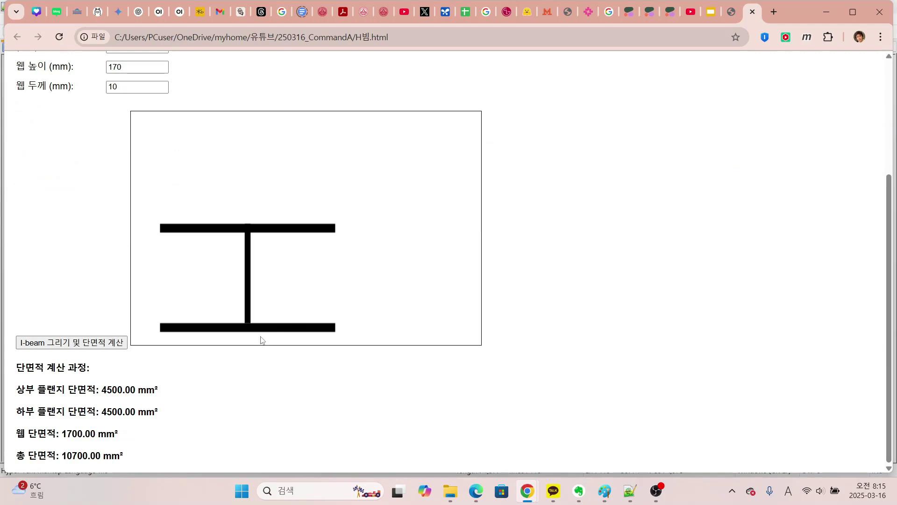
{"action": "scroll", "coordinate": [280, 260], "scroll_direction": "up", "scroll_amount": 3}
{"action": "scroll", "coordinate": [280, 266], "scroll_direction": "down", "scroll_amount": 3}
{"action": "scroll", "coordinate": [180, 164], "scroll_direction": "up", "scroll_amount": 2}
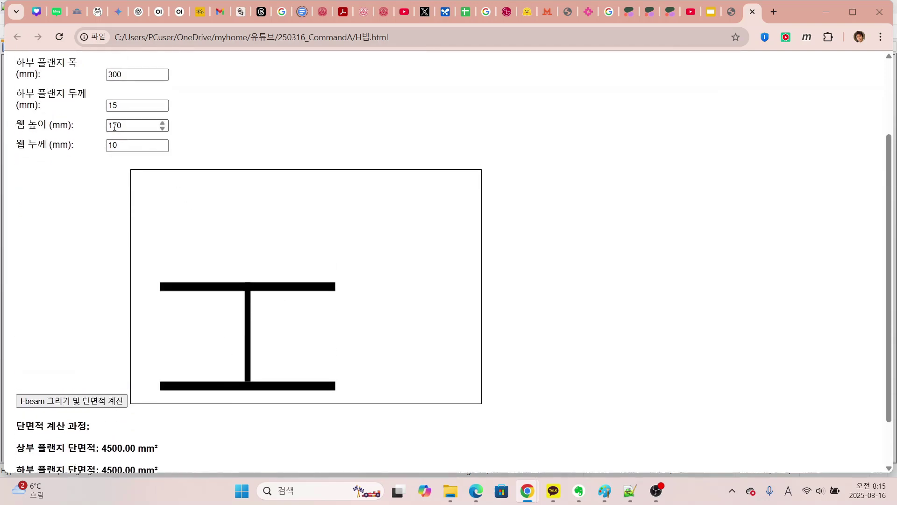
- Set the web height to 770 mm, redraw the I-beam with its area calculation, and review the drawing against the inputs
{"action": "mouse_move", "coordinate": [112, 126]}
{"action": "left_mouse_down"}
{"action": "mouse_move", "coordinate": [80, 128]}
{"action": "mouse_move", "coordinate": [109, 126]}
{"action": "left_mouse_up"}
{"action": "left_click", "coordinate": [267, 149]}
{"action": "type", "text": "7"}
{"action": "left_click", "coordinate": [110, 170]}
{"action": "scroll", "coordinate": [237, 391], "scroll_direction": "down", "scroll_amount": 1}
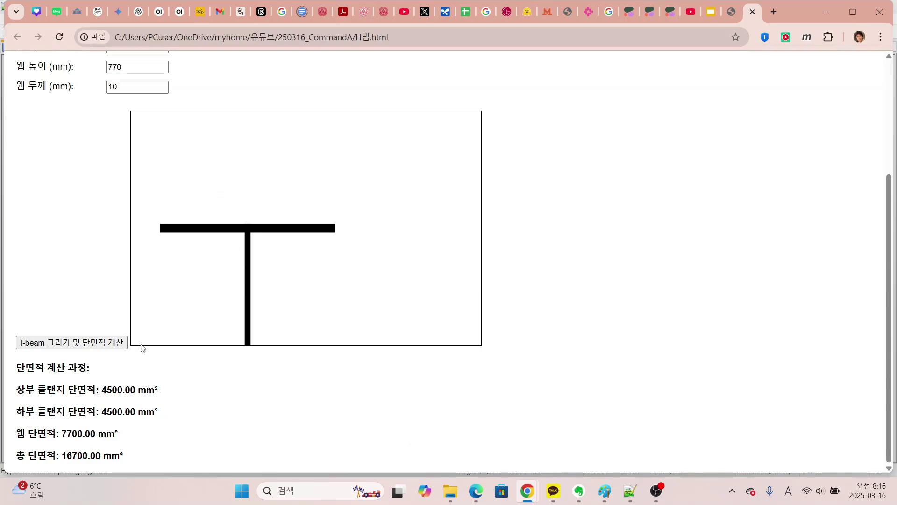
{"action": "scroll", "coordinate": [143, 347], "scroll_direction": "up", "scroll_amount": 2}
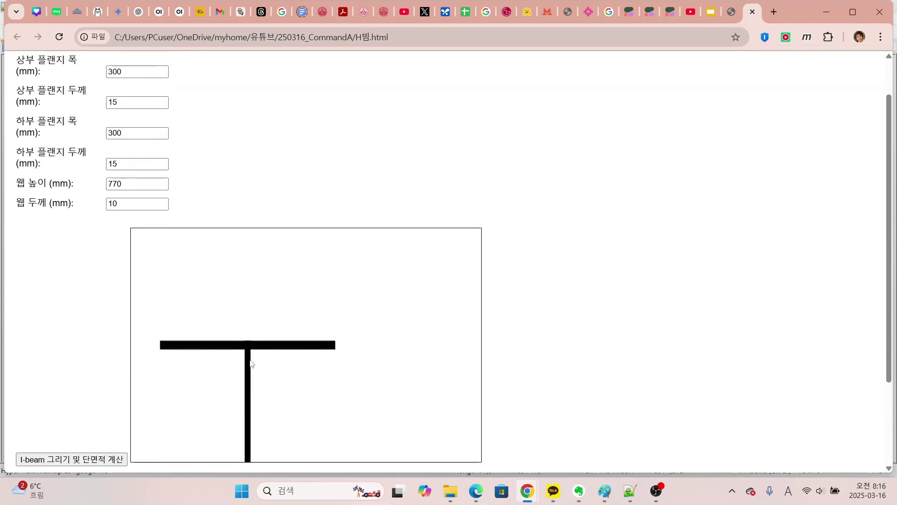
{"action": "left_click_drag", "start_coordinate": [114, 184], "coordinate": [80, 186]}
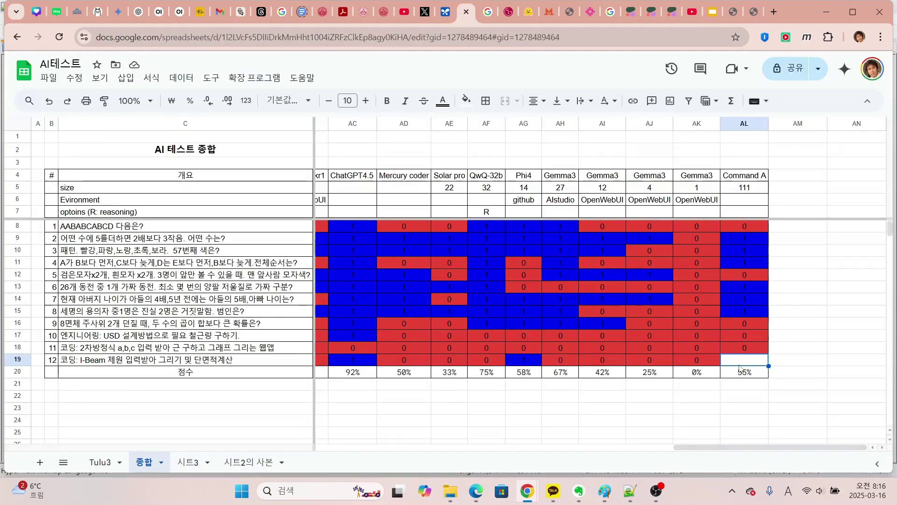
- Switch to the AI테스트 spreadsheet and enter 0 as Command A's score for the I-Beam coding test on the 종합 sheet
{"action": "type", "text": "0"}
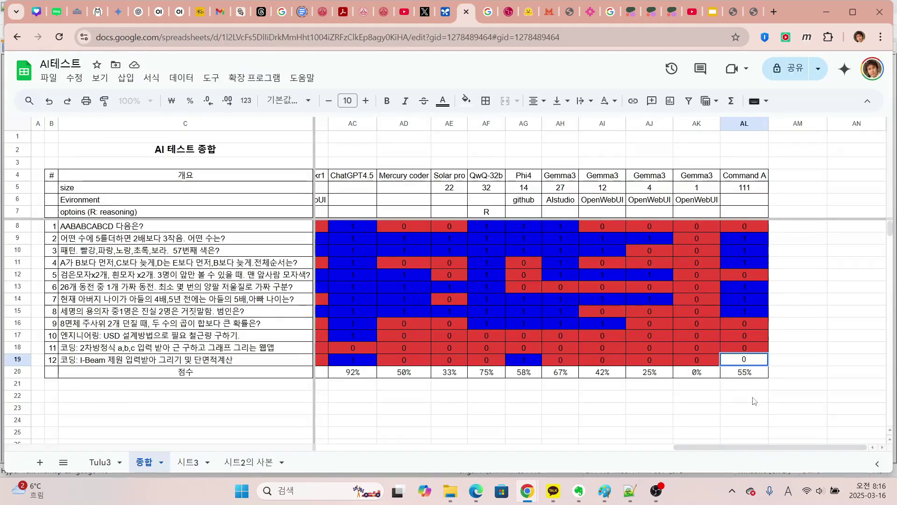
{"action": "left_click", "coordinate": [751, 396]}
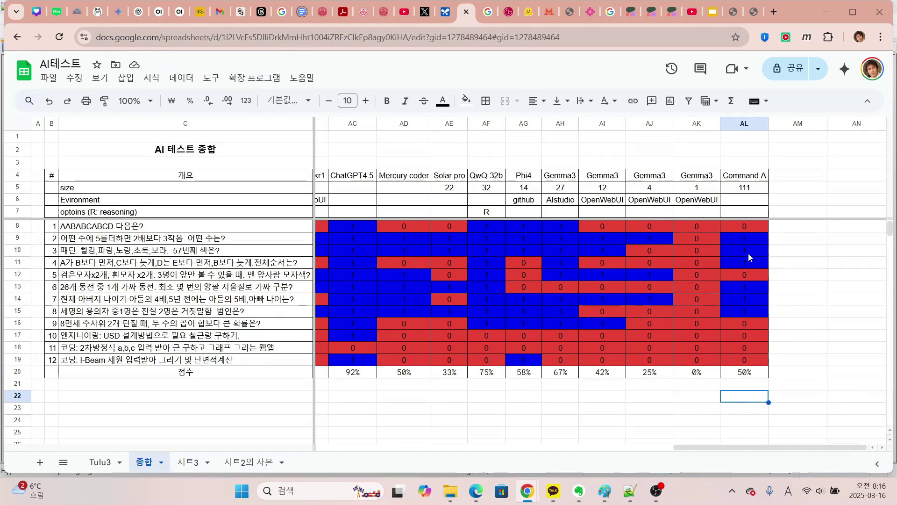
- Look across the model columns of the 종합 sheet to compare the other models' sizes and test scores with Command A's
{"action": "left_click", "coordinate": [785, 287]}
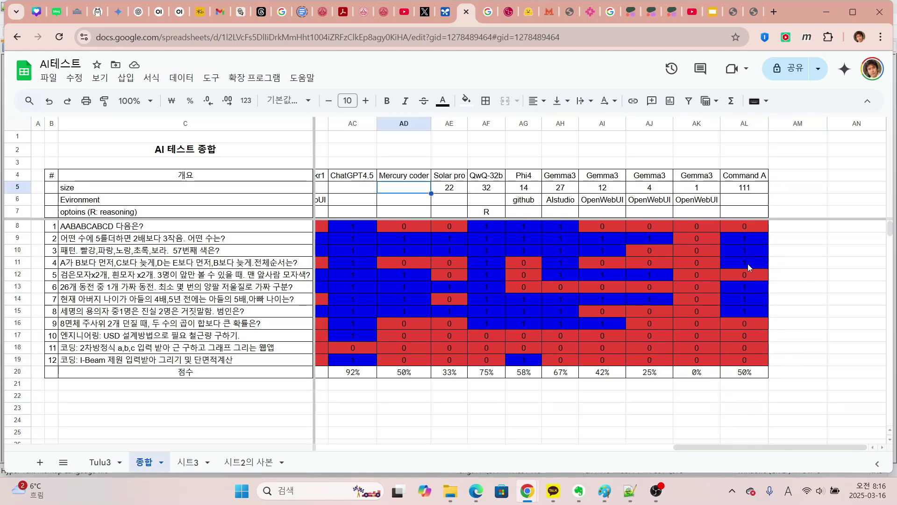
{"action": "key", "text": "Right"}
{"action": "key", "text": "Right"}
{"action": "key", "text": "Right"}
{"action": "key", "text": "Right"}
{"action": "key", "text": "Right"}
{"action": "key", "text": "Right"}
{"action": "key", "text": "Right"}
{"action": "key", "text": "Right"}
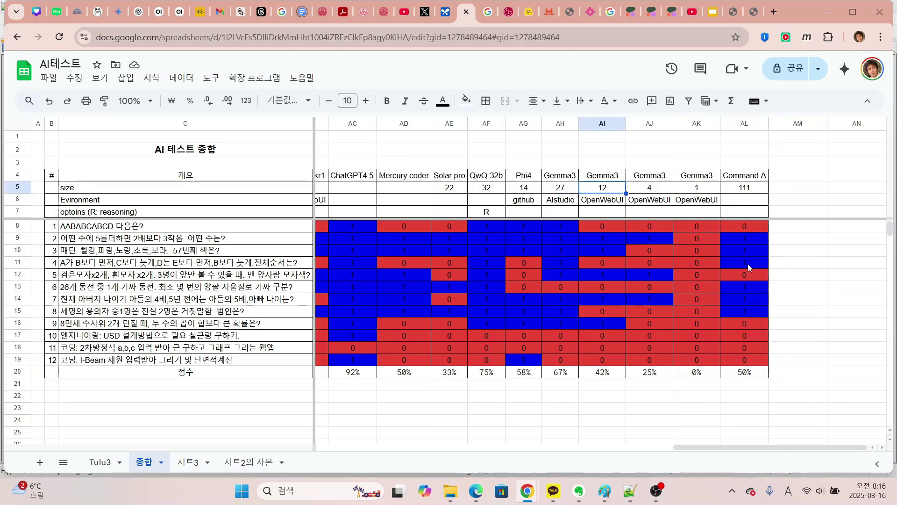
{"action": "key", "text": "Left"}
{"action": "key", "text": "Left"}
{"action": "key", "text": "Left"}
{"action": "key", "text": "Left"}
{"action": "key", "text": "Left"}
{"action": "key", "text": "Left"}
{"action": "key", "text": "Left"}
{"action": "key", "text": "Left"}
{"action": "key", "text": "Left"}
{"action": "key", "text": "Left"}
{"action": "key", "text": "Left"}
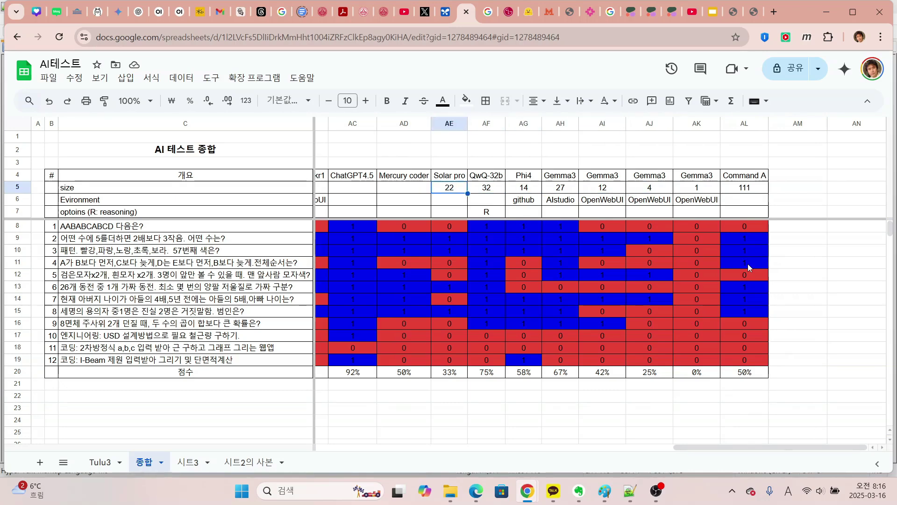
{"action": "key", "text": "Left"}
{"action": "key", "text": "Left"}
{"action": "key", "text": "Left"}
{"action": "key", "text": "Left"}
{"action": "key", "text": "Left"}
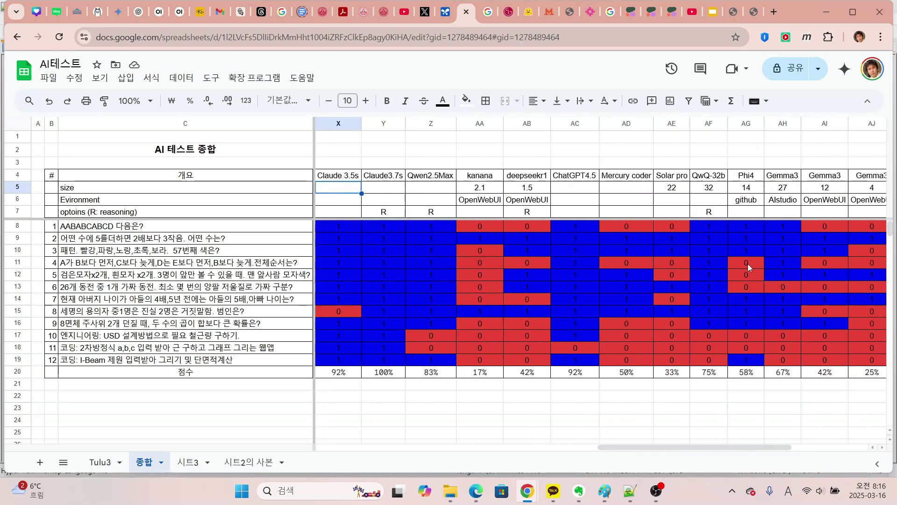
{"action": "key", "text": "Left"}
{"action": "key", "text": "Left"}
{"action": "key", "text": "Left"}
{"action": "key", "text": "Left"}
{"action": "key", "text": "Left"}
{"action": "key", "text": "Left"}
{"action": "key", "text": "Left"}
{"action": "key", "text": "Left"}
{"action": "key", "text": "Left"}
{"action": "key", "text": "Left"}
{"action": "key", "text": "Left"}
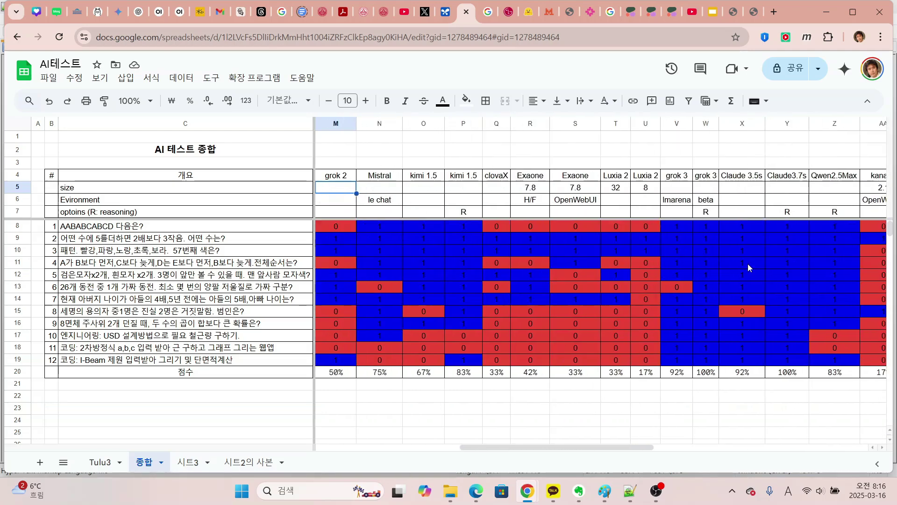
{"action": "key", "text": "Left"}
{"action": "key", "text": "Left"}
{"action": "key", "text": "Left"}
{"action": "key", "text": "Left"}
{"action": "key", "text": "Left"}
{"action": "key", "text": "Left"}
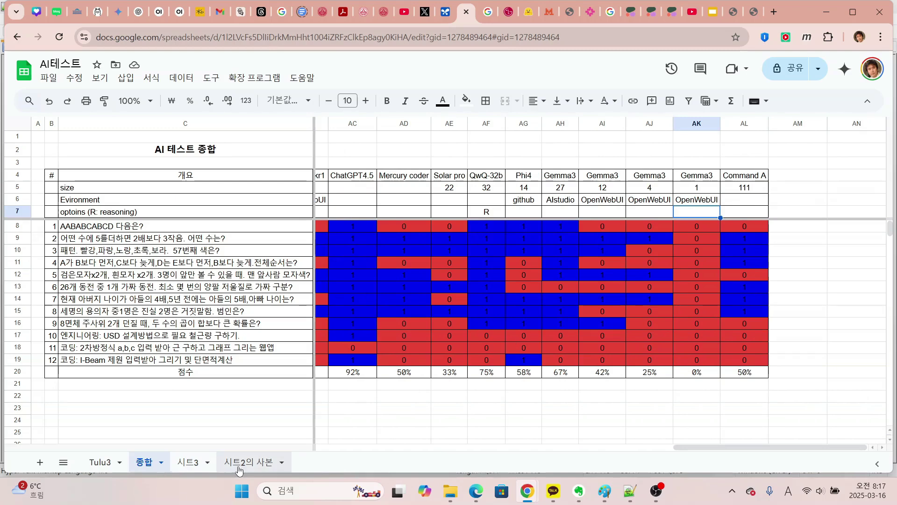
- Open the ranking on 시트3 and examine the llama3.3, grok 2 and Mercury coder rows above Command A
{"action": "left_click", "coordinate": [238, 467]}
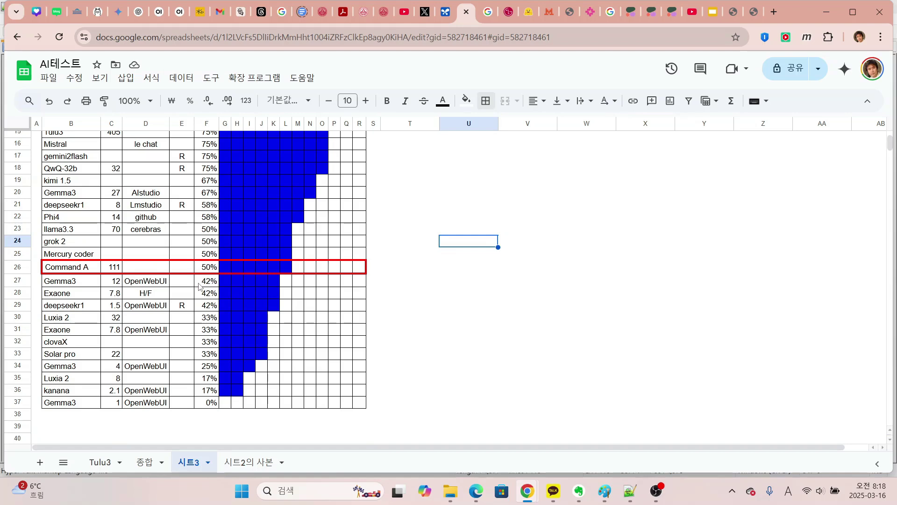
{"action": "left_click", "coordinate": [73, 230]}
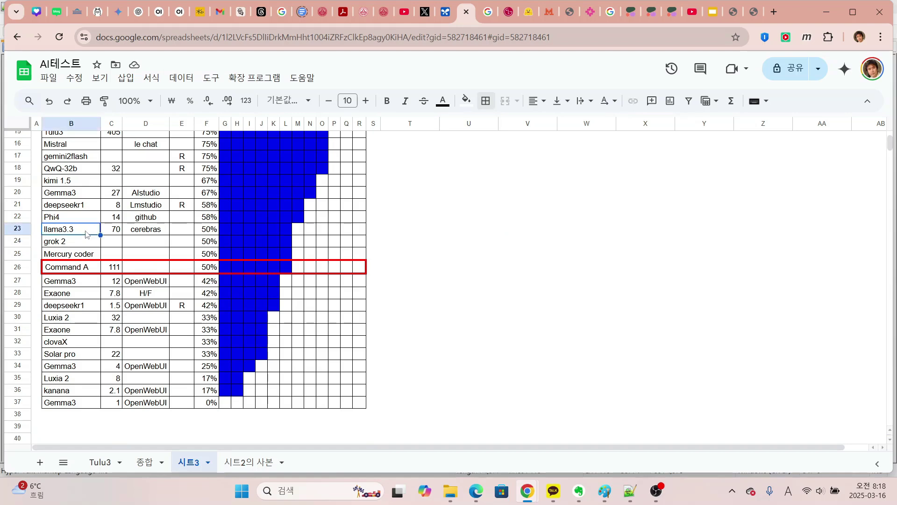
{"action": "left_click", "coordinate": [71, 244]}
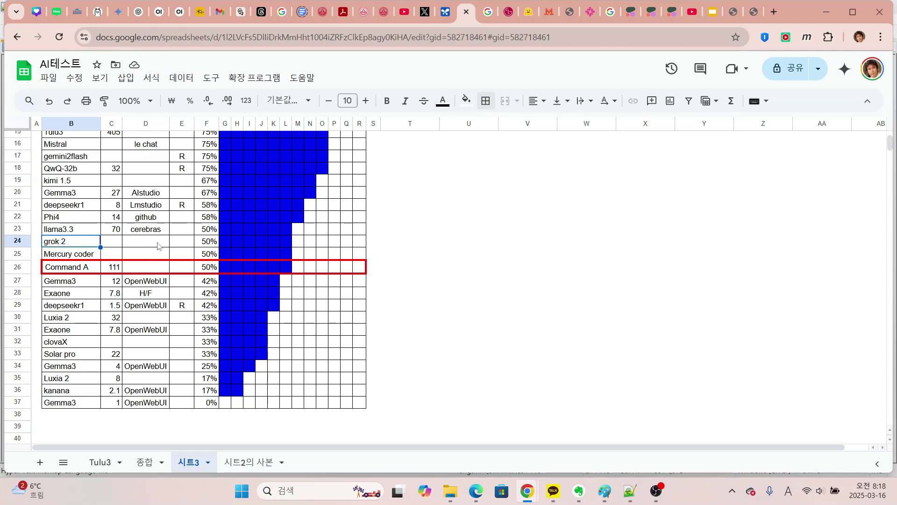
{"action": "left_click", "coordinate": [90, 257]}
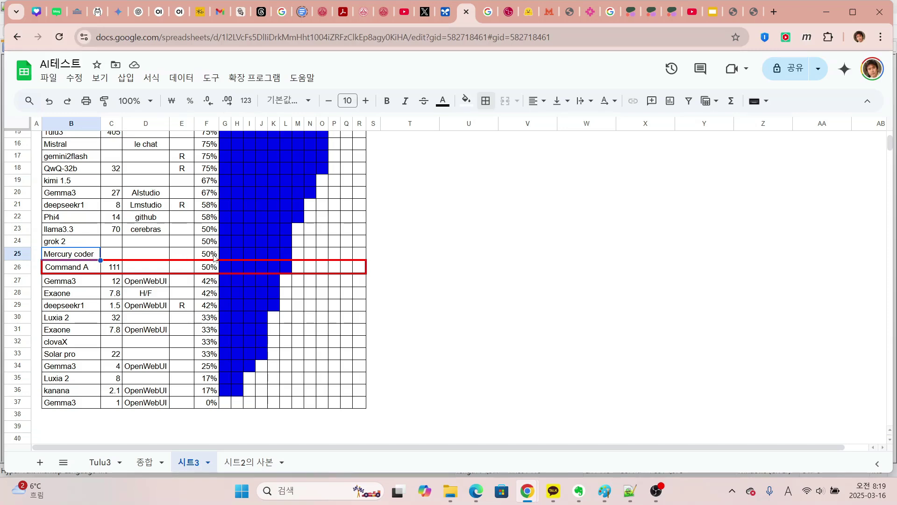
{"action": "left_click", "coordinate": [213, 255]}
- Compare the model size of llama3.3 with that of Command A in the ranking
{"action": "left_click", "coordinate": [84, 233]}
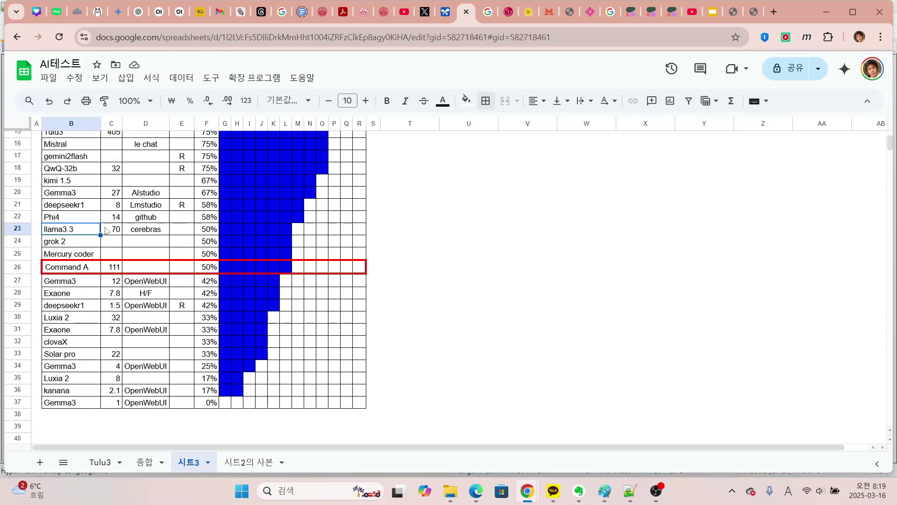
{"action": "left_click", "coordinate": [116, 230]}
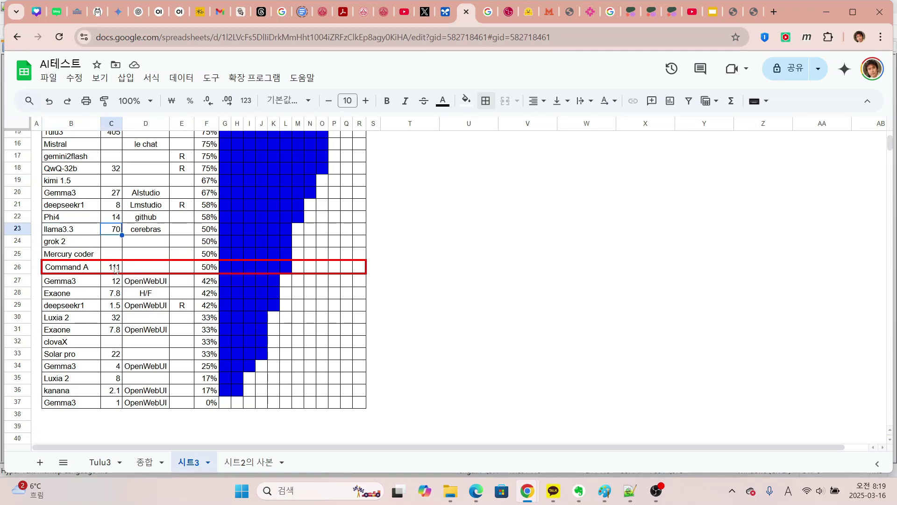
{"action": "left_click", "coordinate": [114, 270]}
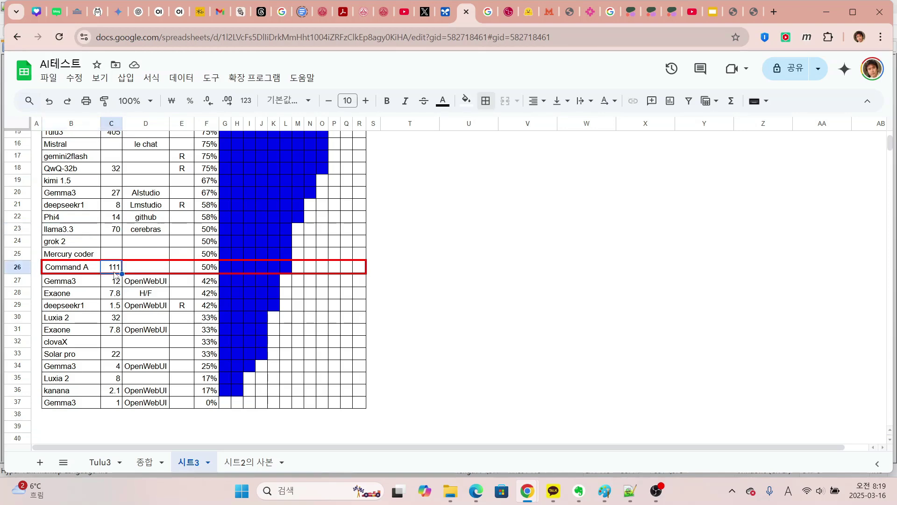
{"action": "left_click", "coordinate": [115, 232]}
{"action": "left_click", "coordinate": [77, 233]}
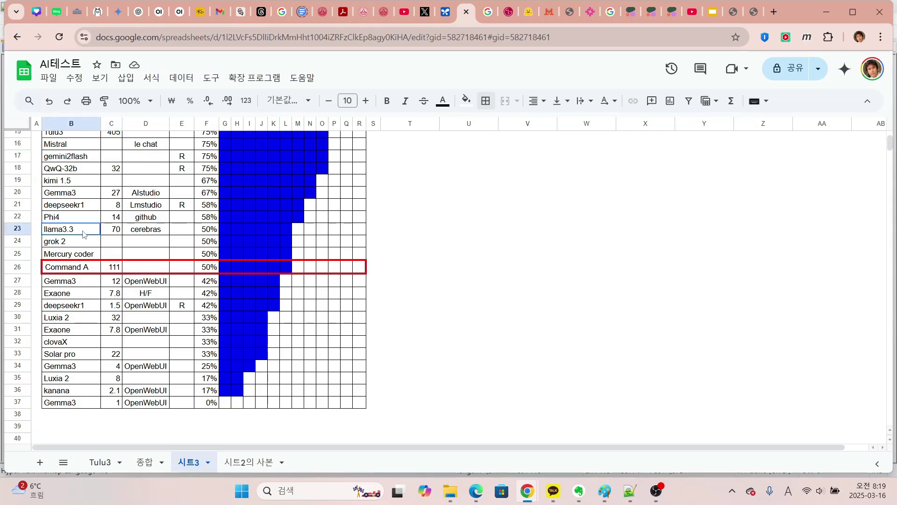
{"action": "left_click", "coordinate": [116, 234]}
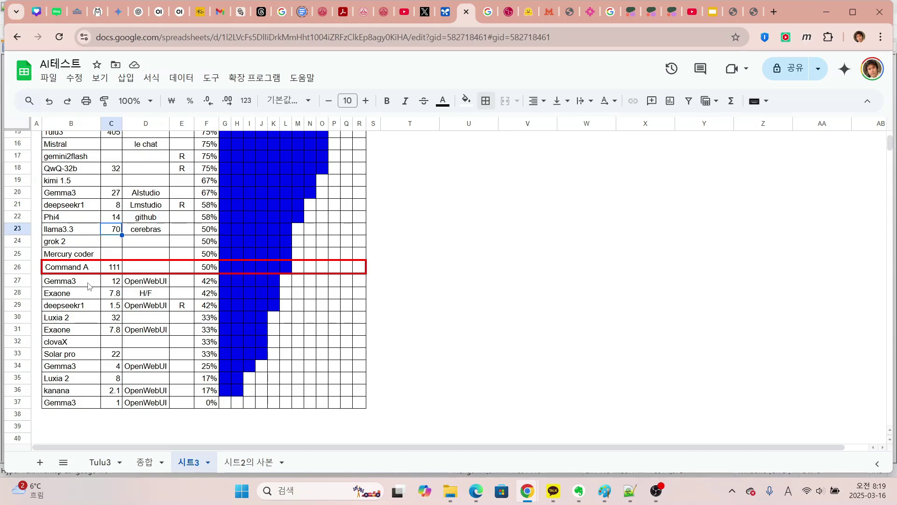
- Check the size and score of the Gemma3, Exaone and deepseekr1 entries directly below Command A, including deepseekr1's reasoning option
{"action": "left_click", "coordinate": [89, 286]}
{"action": "left_click", "coordinate": [119, 286]}
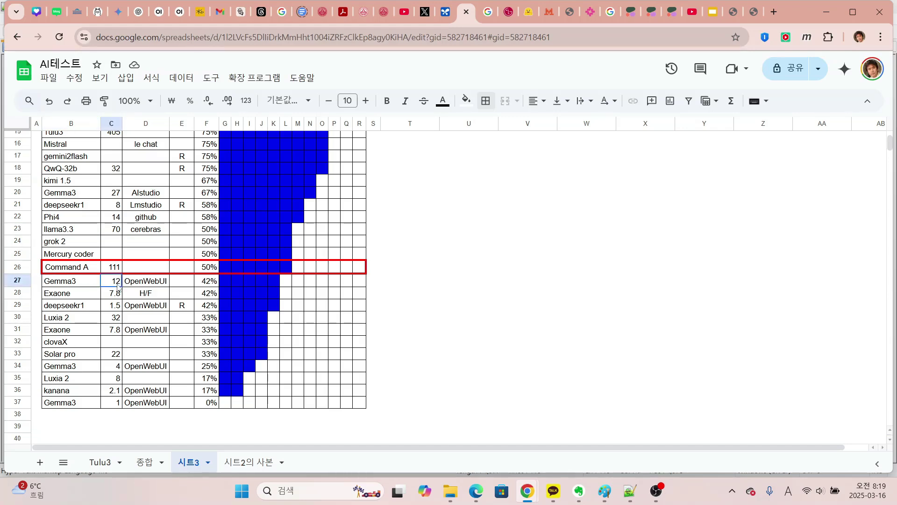
{"action": "left_click", "coordinate": [208, 285]}
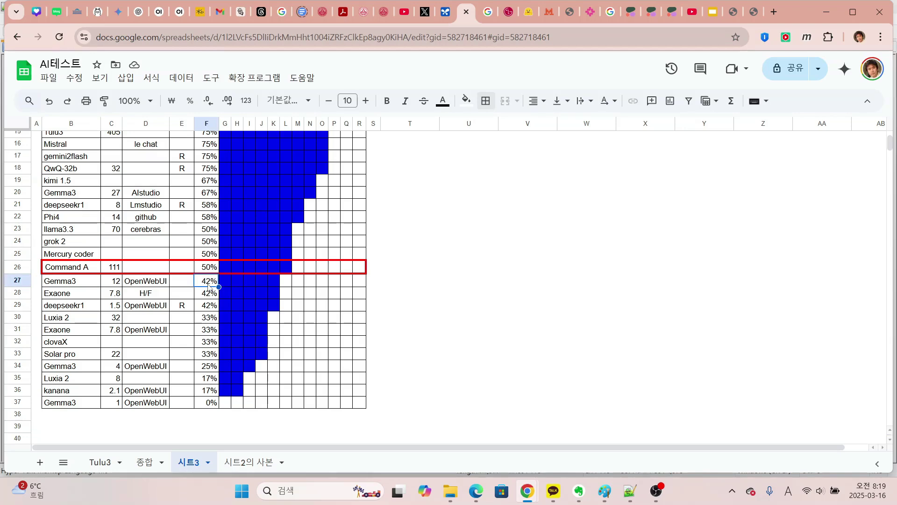
{"action": "left_click", "coordinate": [95, 295]}
{"action": "left_click", "coordinate": [116, 296]}
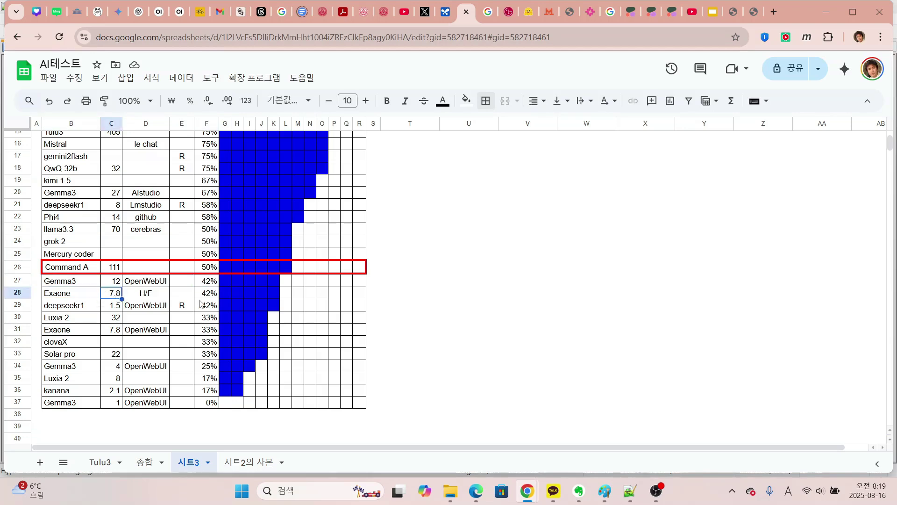
{"action": "left_click", "coordinate": [208, 295]}
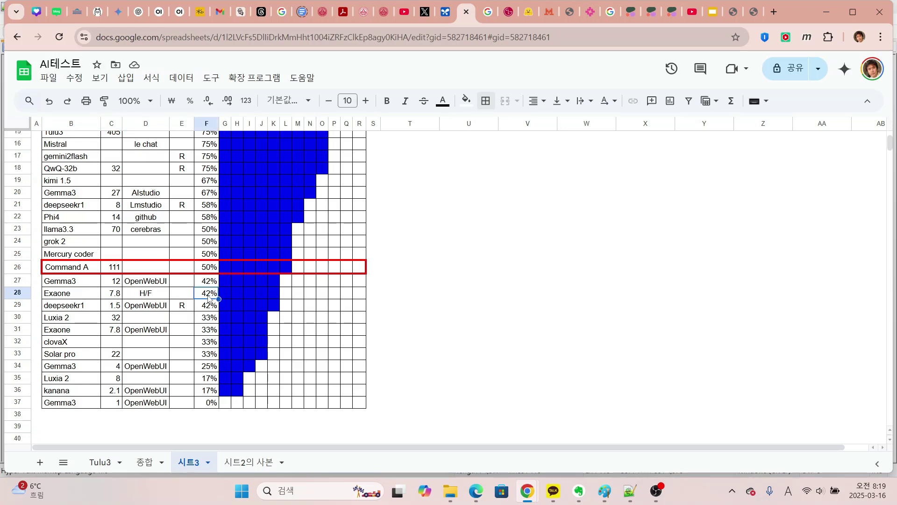
{"action": "left_click", "coordinate": [91, 307]}
{"action": "left_click", "coordinate": [116, 308]}
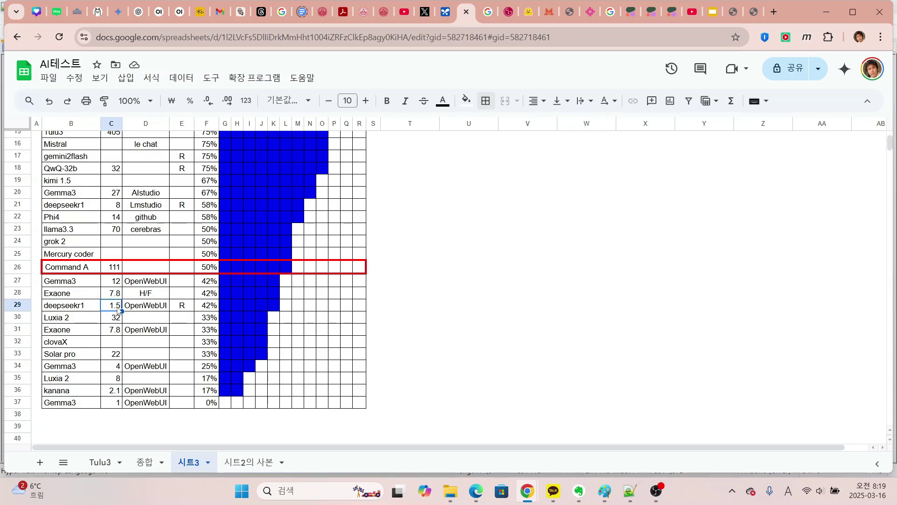
{"action": "left_click", "coordinate": [183, 308]}
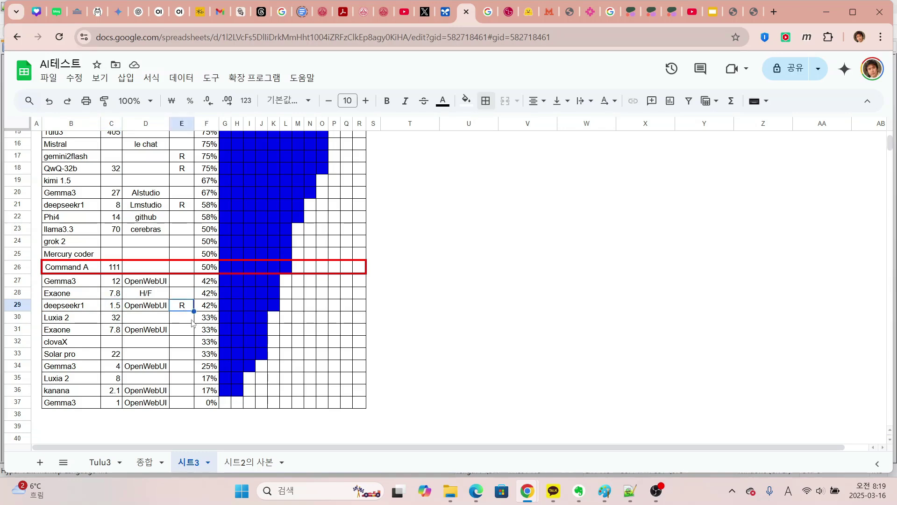
{"action": "left_click", "coordinate": [208, 310]}
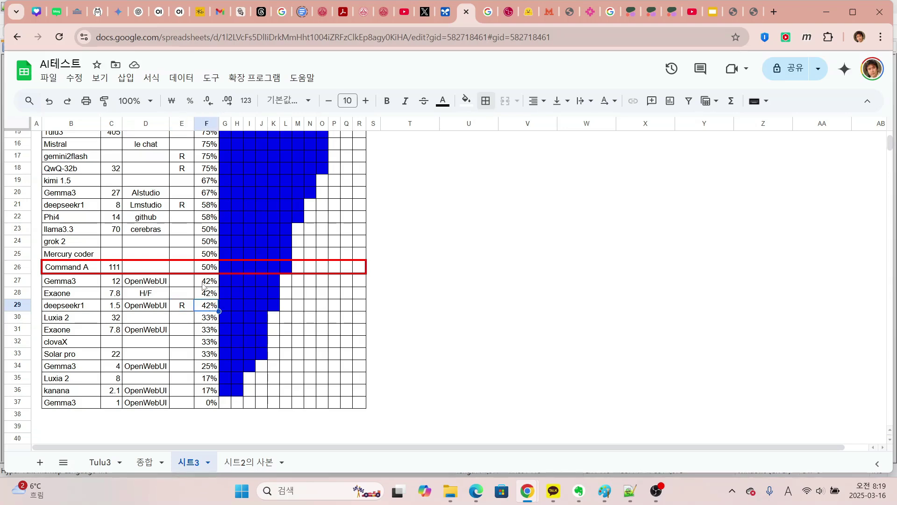
- Compare the sizes of the three models ranked directly below Command A against each other
{"action": "left_click_drag", "start_coordinate": [117, 283], "coordinate": [120, 313]}
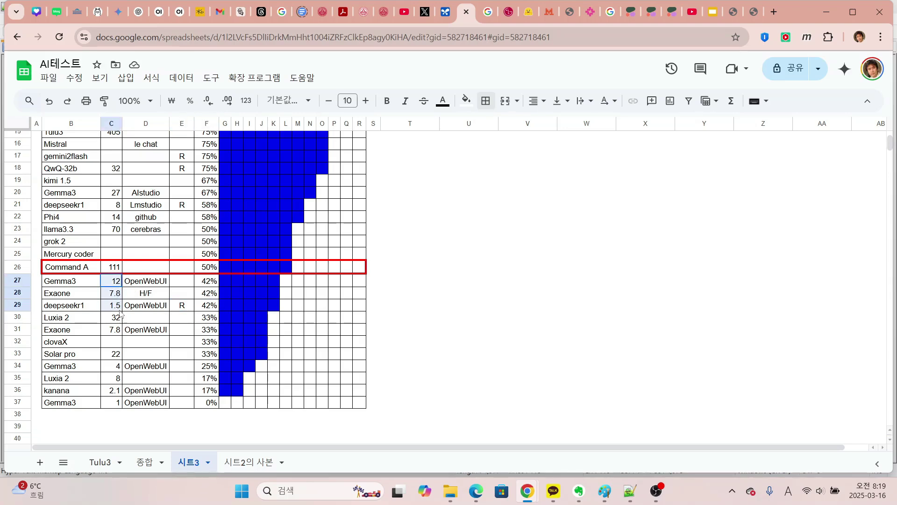
{"action": "left_click", "coordinate": [95, 283]}
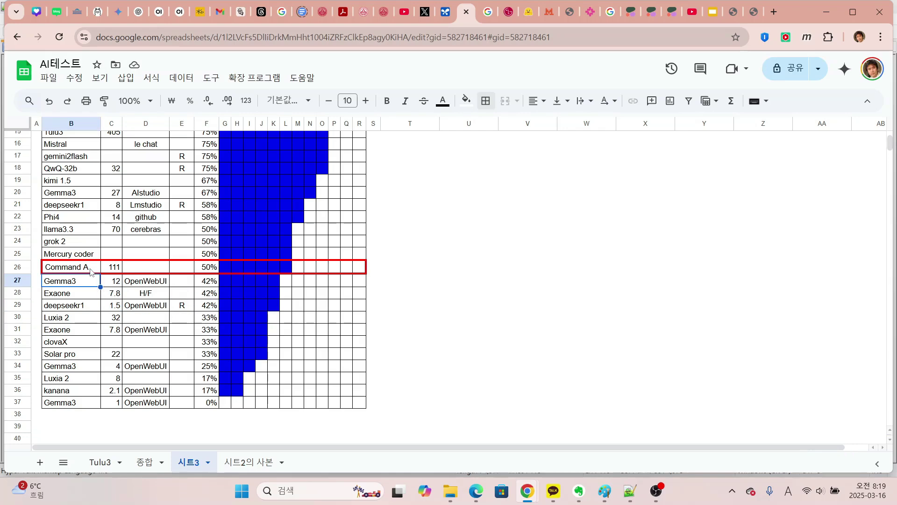
{"action": "left_click", "coordinate": [116, 283]}
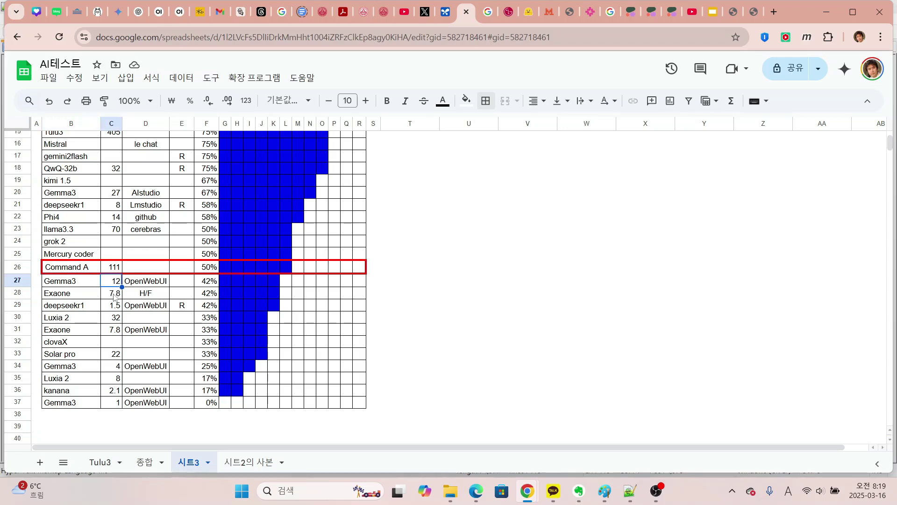
{"action": "left_click", "coordinate": [115, 306]}
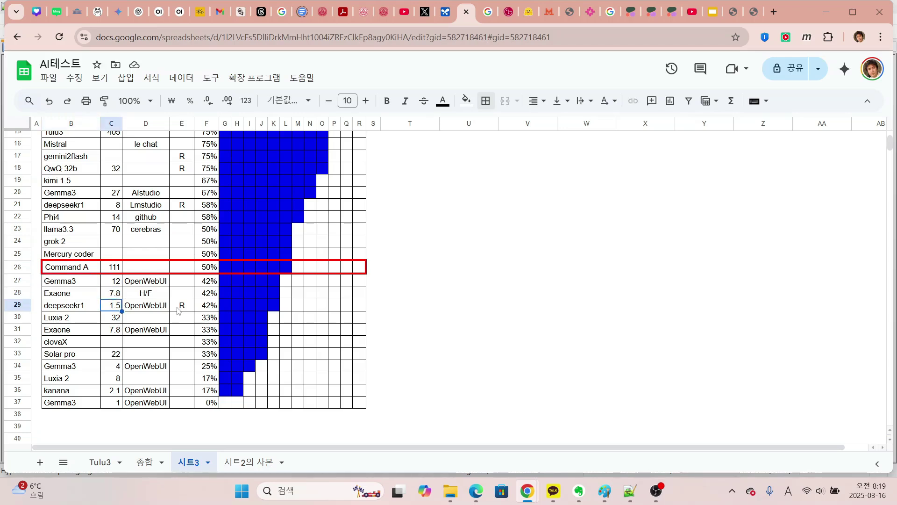
{"action": "key", "text": "Up"}
{"action": "key", "text": "Up"}
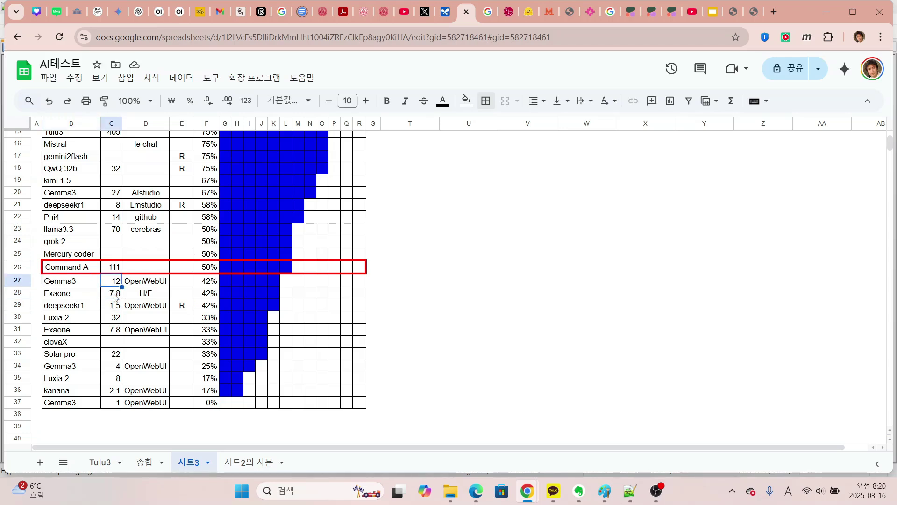